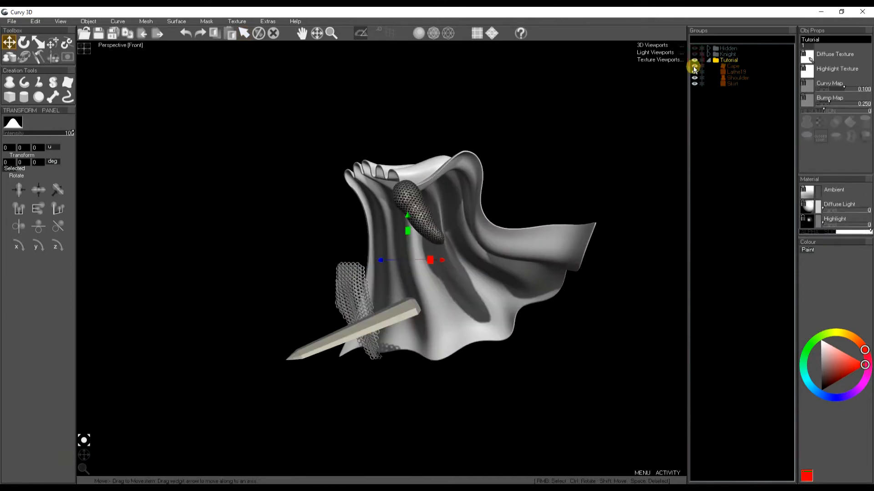
# Move the chainmail skirt, the cape and the sword blade away from each other.
pyautogui.click(541, 167)
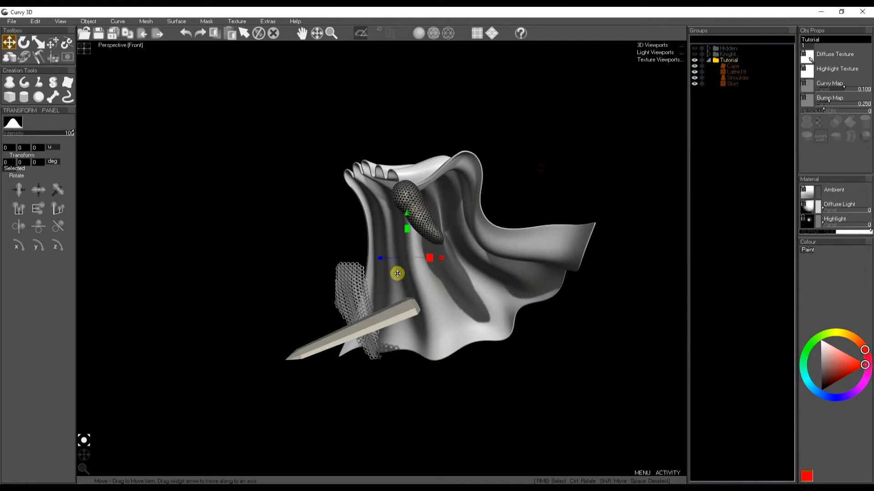
pyautogui.rightClick(350, 278)
pyautogui.moveTo(346, 277); pyautogui.dragTo(210, 239)
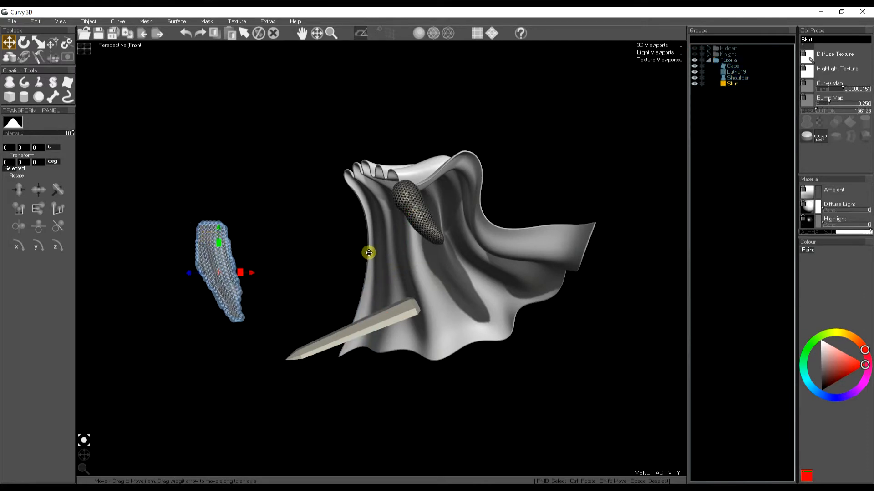
pyautogui.rightClick(376, 250)
pyautogui.moveTo(387, 256); pyautogui.dragTo(359, 209)
pyautogui.rightClick(415, 219)
pyautogui.rightClick(376, 326)
pyautogui.moveTo(374, 318); pyautogui.dragTo(389, 377)
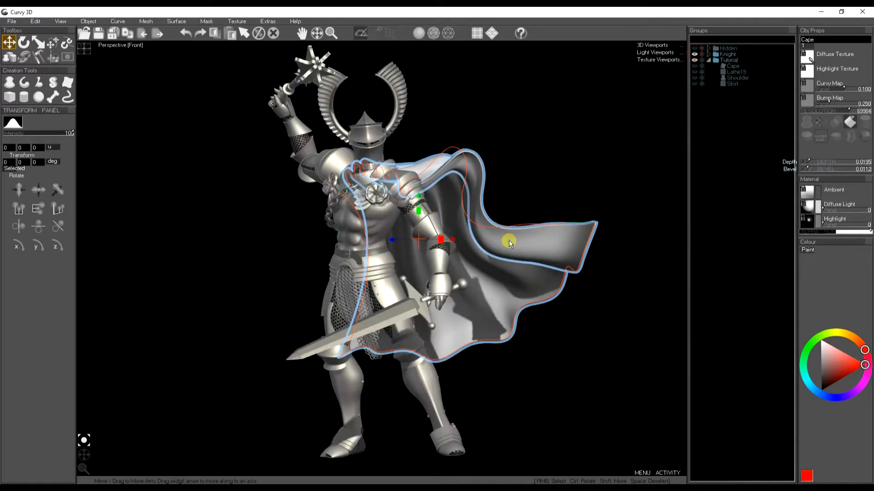
# Hide the knight's existing cape and clear the selection.
pyautogui.press('Delete')
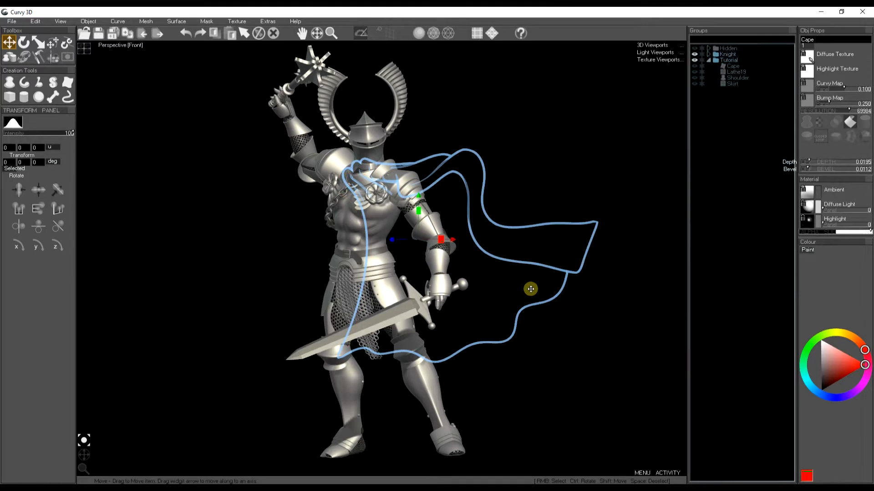
pyautogui.press('space')
pyautogui.moveTo(469, 257); pyautogui.dragTo(411, 260, button='middle')
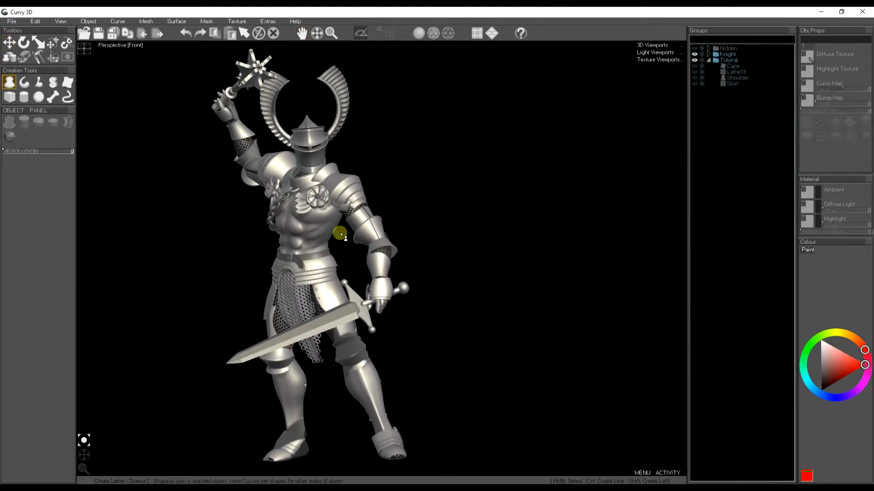
# Draw a lofted cape from an arched centre line starting at the neck and a wavy pleat curve across the collar, at resolution about 10556.
pyautogui.click(68, 84)
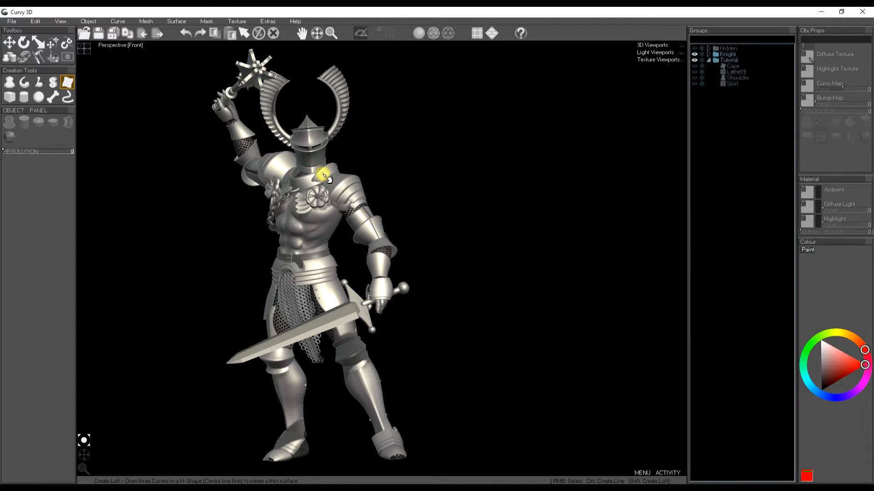
pyautogui.moveTo(330, 174)
pyautogui.mouseDown()
pyautogui.moveTo(403, 136)
pyautogui.moveTo(452, 143)
pyautogui.moveTo(497, 181)
pyautogui.moveTo(523, 235)
pyautogui.moveTo(538, 302)
pyautogui.mouseUp()
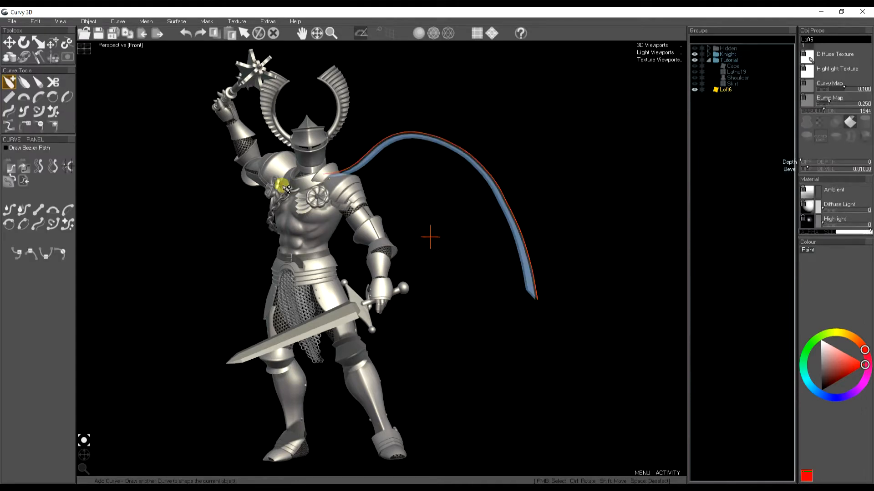
pyautogui.moveTo(292, 190); pyautogui.dragTo(298, 173)
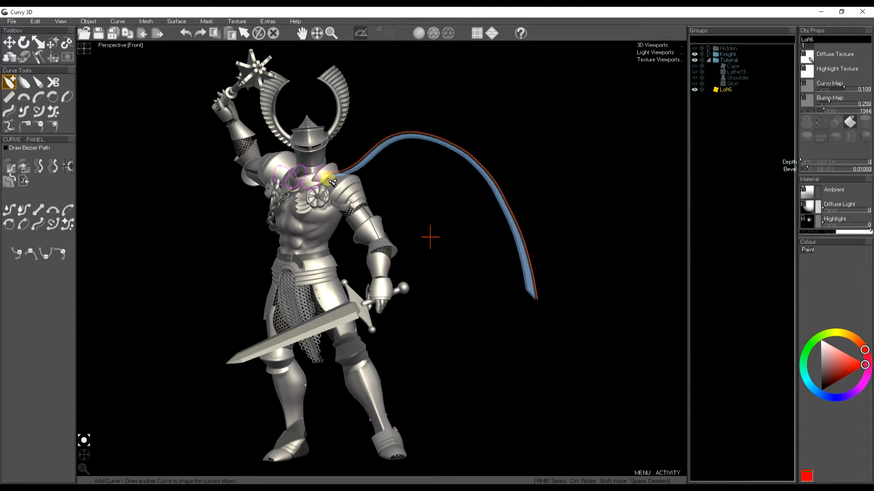
pyautogui.moveTo(340, 170); pyautogui.dragTo(353, 197)
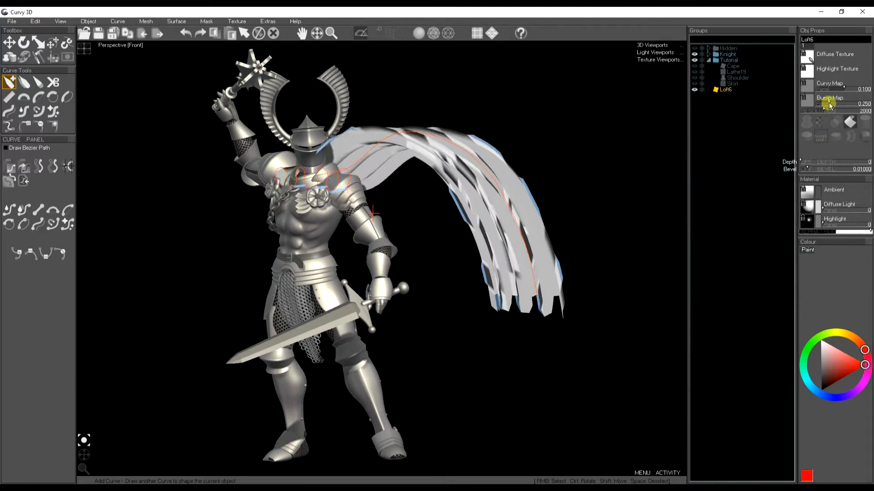
pyautogui.moveTo(827, 111); pyautogui.dragTo(834, 113)
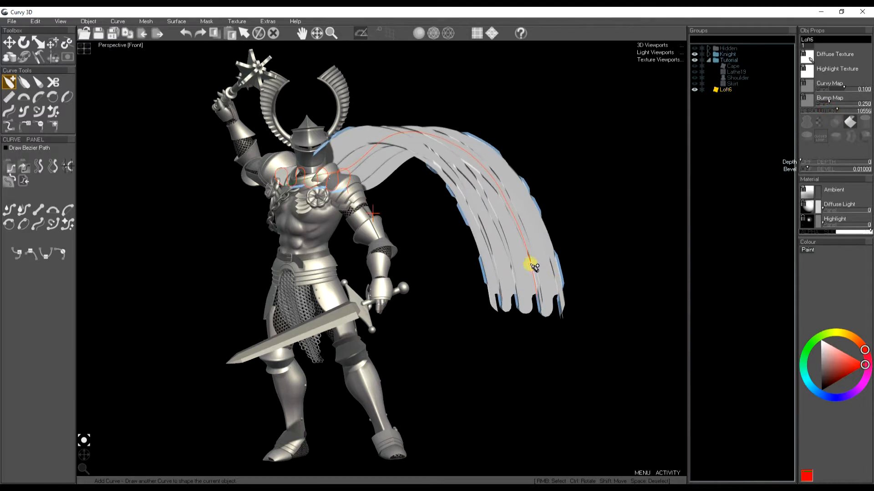
# Soft-move the cape's centre curve in the left view, pulling its lower end backward away from the knight and lowering the arch.
pyautogui.rightClick(378, 143)
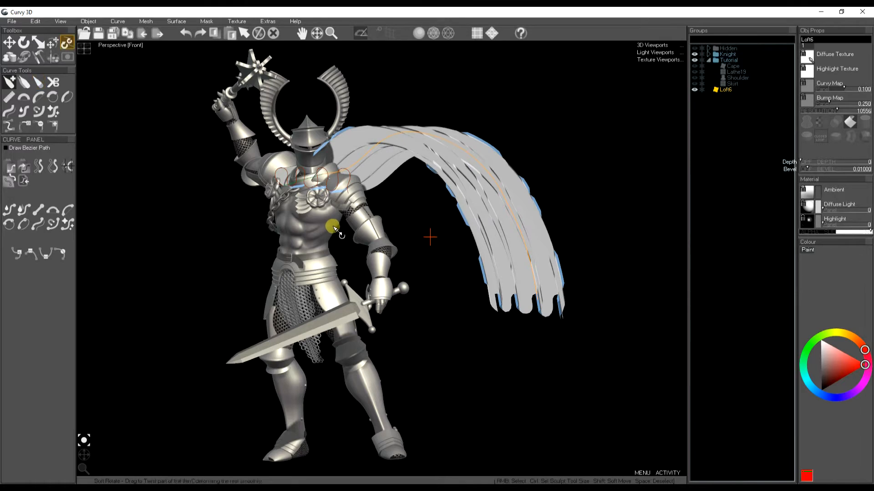
pyautogui.press('F3')
pyautogui.moveTo(468, 185); pyautogui.dragTo(434, 266, button='middle')
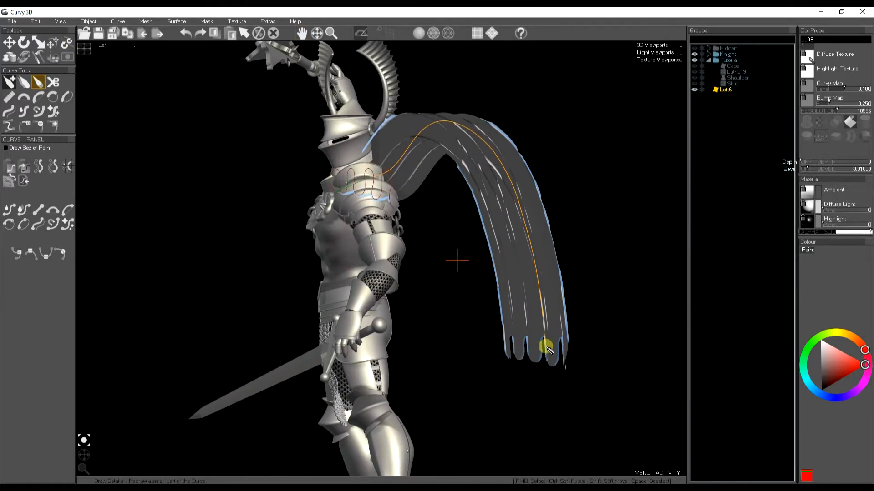
pyautogui.press('m')
pyautogui.moveTo(548, 349); pyautogui.dragTo(587, 358)
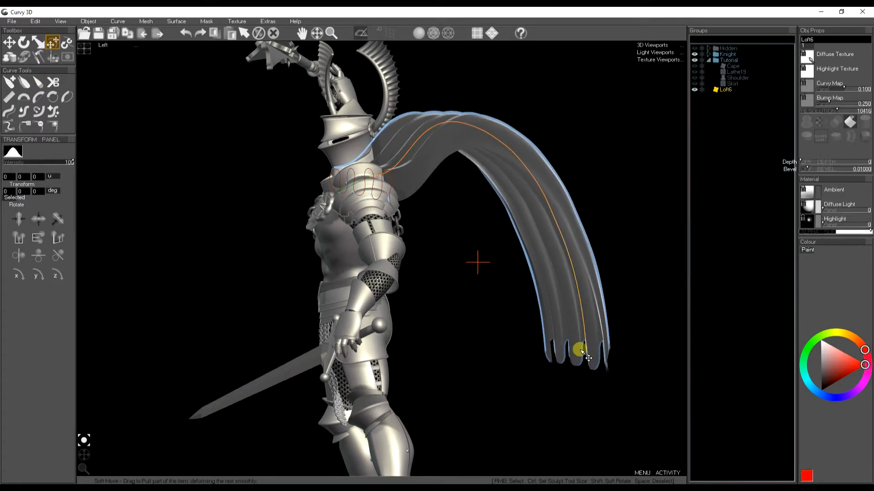
pyautogui.moveTo(444, 114); pyautogui.dragTo(453, 139)
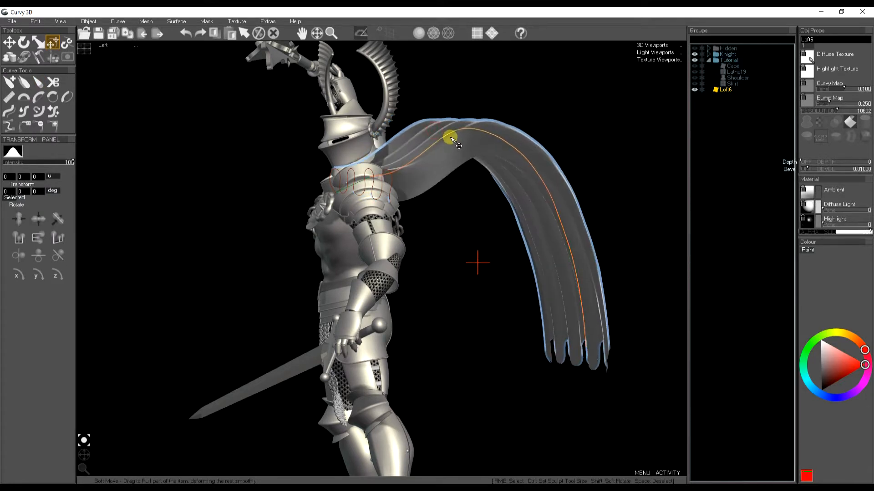
# Clone the wavy collar curve of the cape in the front view, ready for moving.
pyautogui.press('f')
pyautogui.moveTo(441, 198); pyautogui.dragTo(389, 281, button='middle')
pyautogui.rightClick(367, 180)
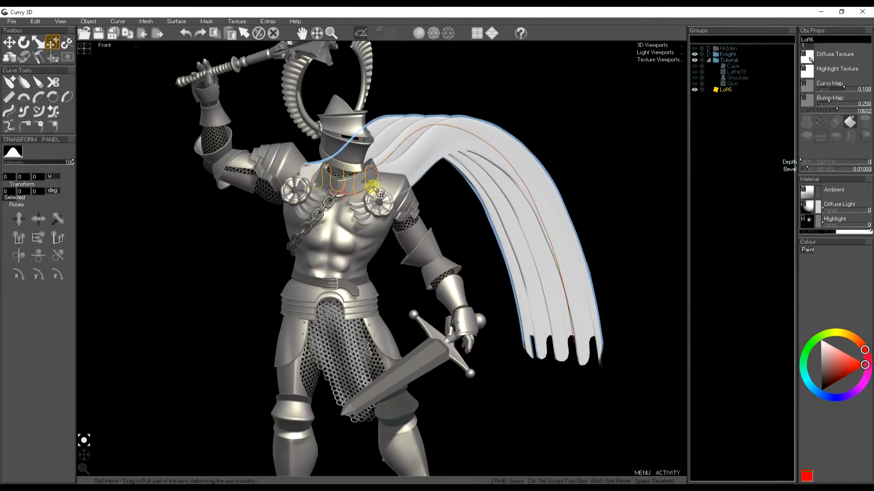
pyautogui.click(117, 22)
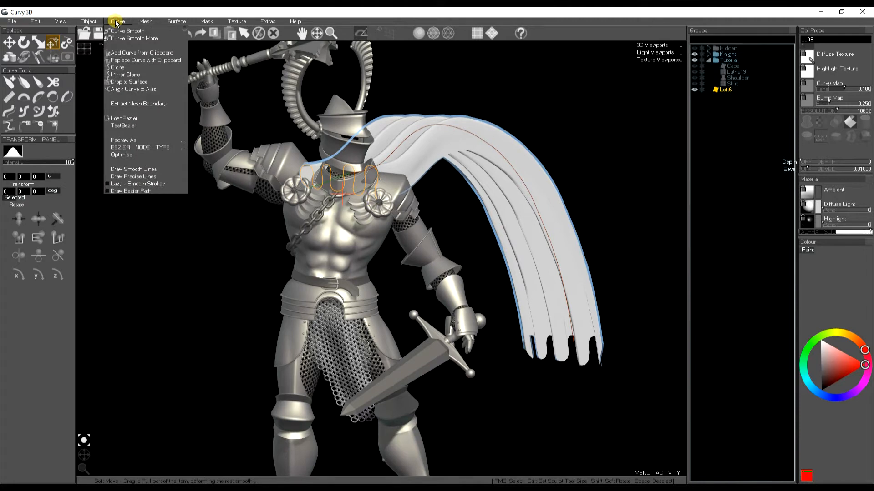
pyautogui.click(128, 68)
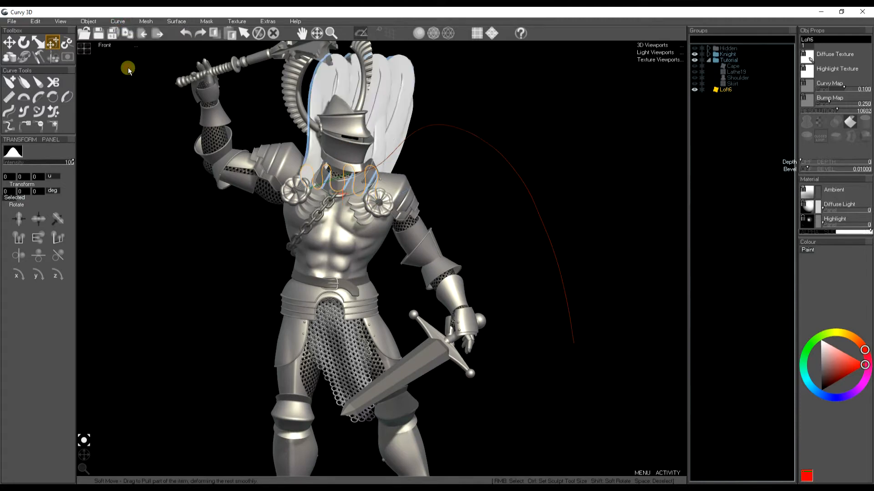
pyautogui.press('m')
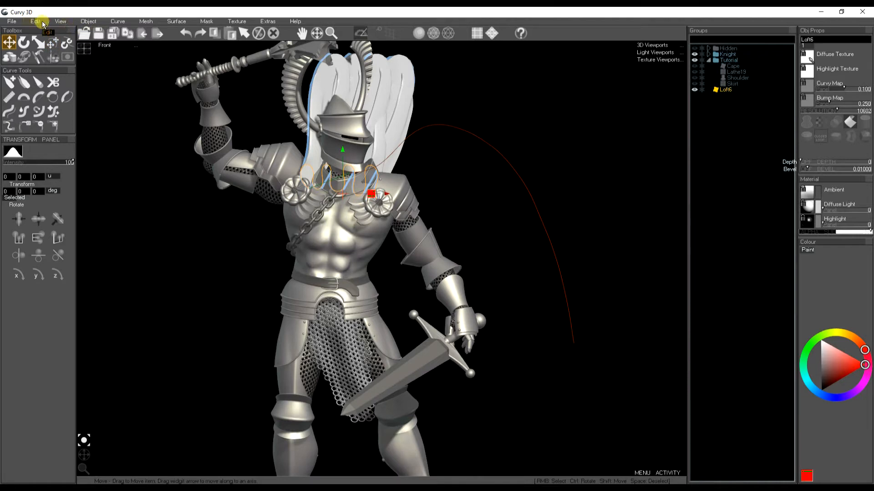
# Turn on the view option that shows the shortcut keys used.
pyautogui.click(63, 23)
pyautogui.click(92, 108)
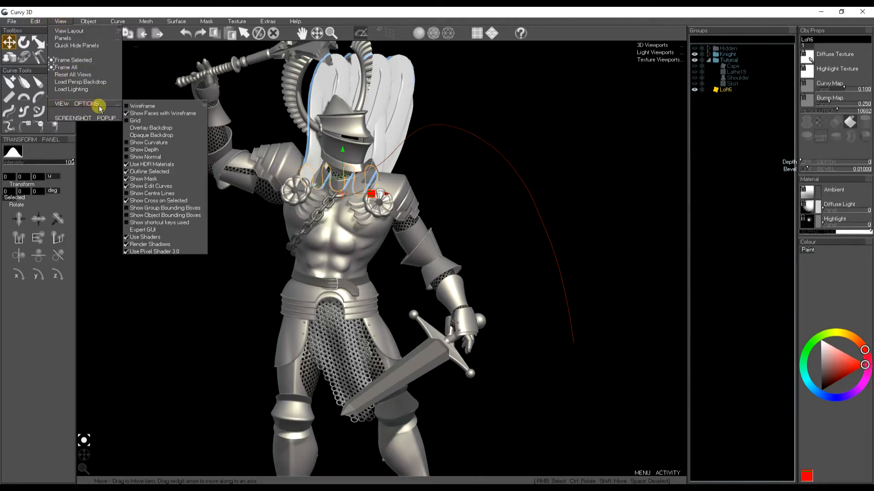
pyautogui.click(150, 223)
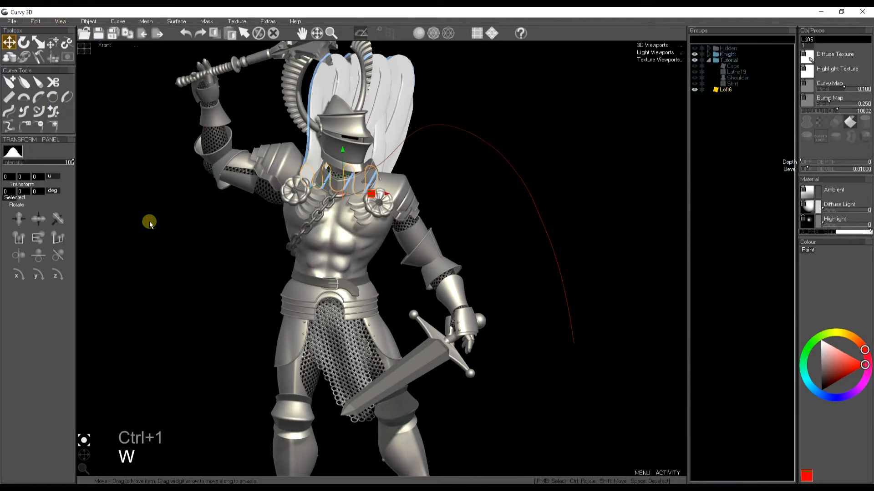
# Move the cloned wavy curve to the lower end of the centre curve and rotate it about the vertical axis to form the hem.
pyautogui.moveTo(357, 184); pyautogui.dragTo(565, 354)
pyautogui.press('e')
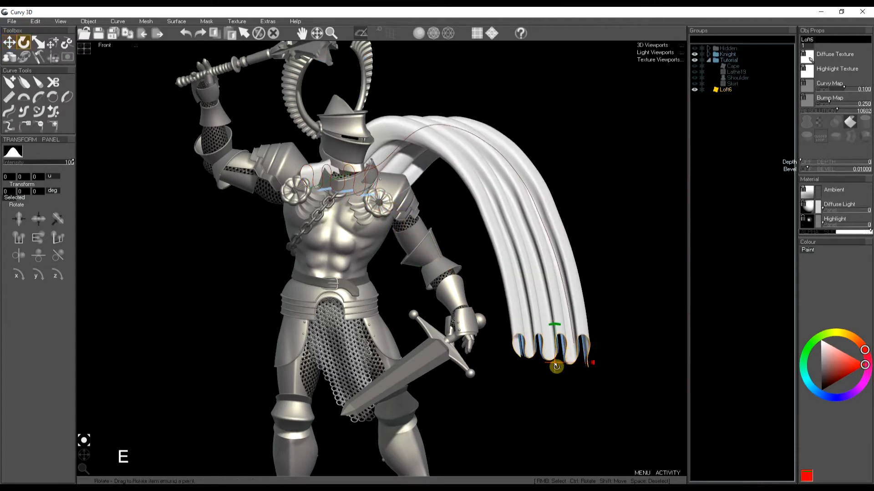
pyautogui.moveTo(557, 375); pyautogui.dragTo(554, 376, button='middle')
pyautogui.hotkey('ctrl', '3')
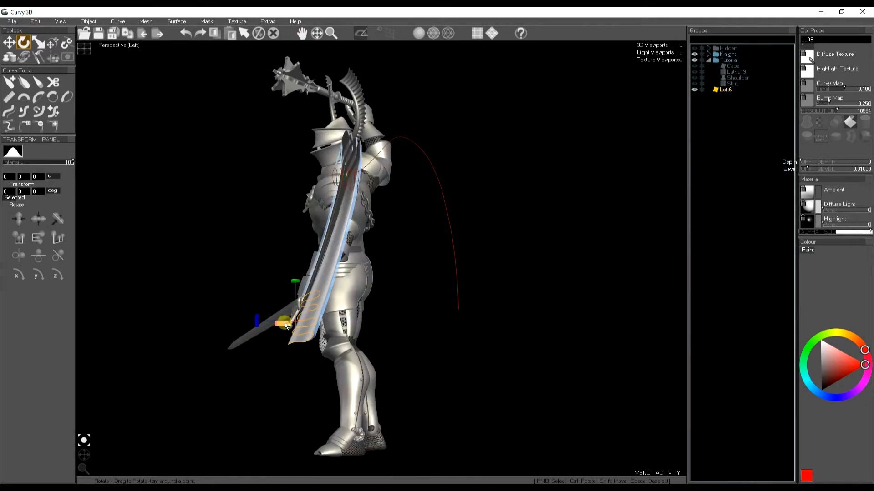
pyautogui.moveTo(84, 455); pyautogui.dragTo(163, 456)
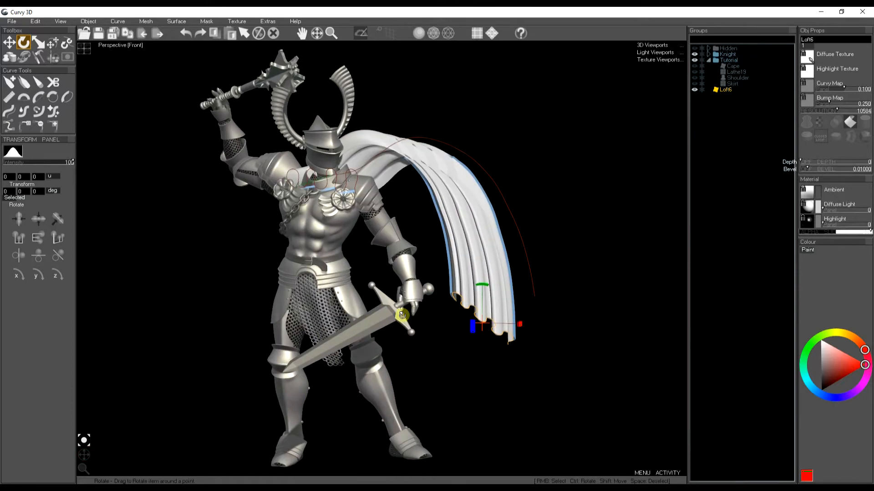
pyautogui.moveTo(473, 289); pyautogui.dragTo(448, 287)
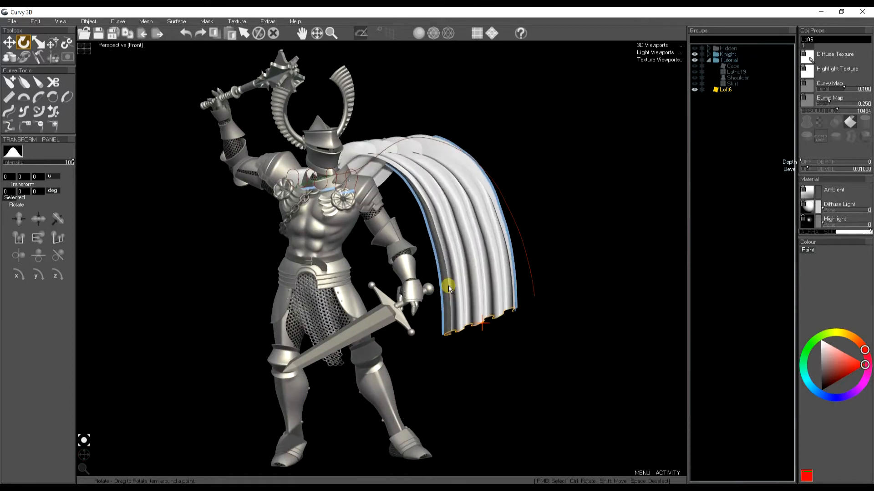
# Soft-move the hem curve to widen and bend it, and pull the centre curve's upper end over to the knight's right shoulder.
pyautogui.press('t')
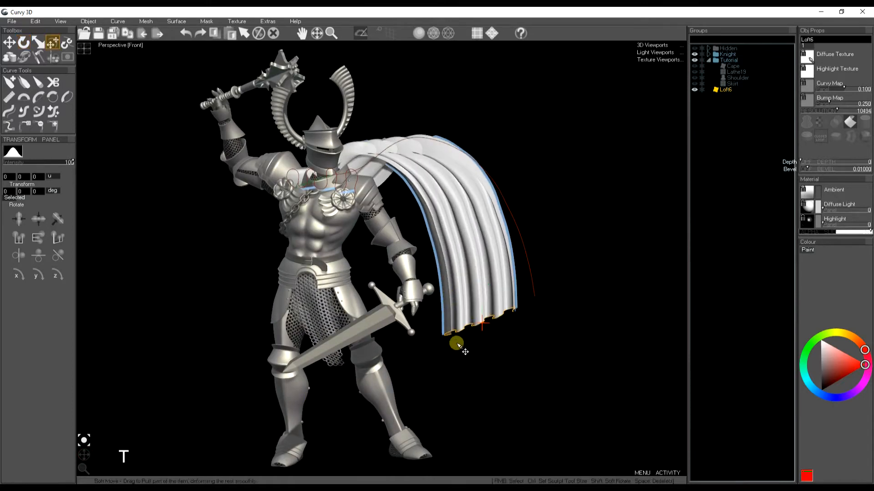
pyautogui.moveTo(456, 339); pyautogui.dragTo(549, 303)
pyautogui.moveTo(463, 326); pyautogui.dragTo(460, 296)
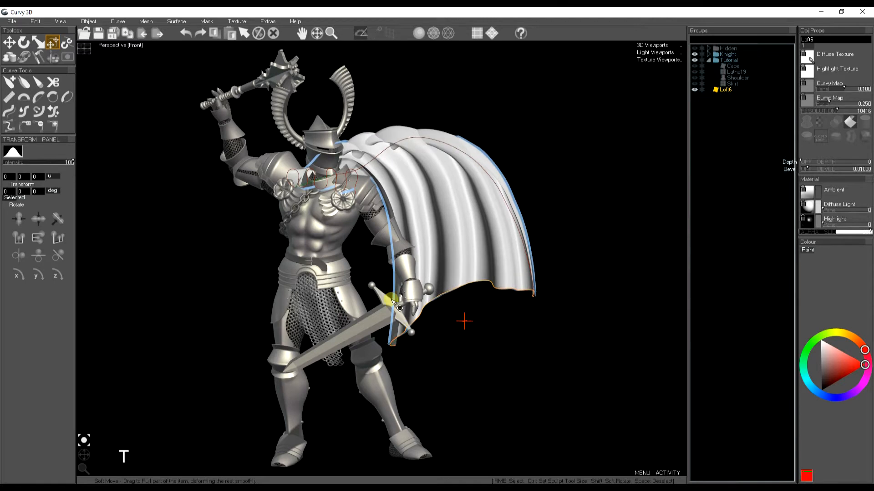
pyautogui.rightClick(365, 167)
pyautogui.moveTo(326, 179); pyautogui.dragTo(288, 187)
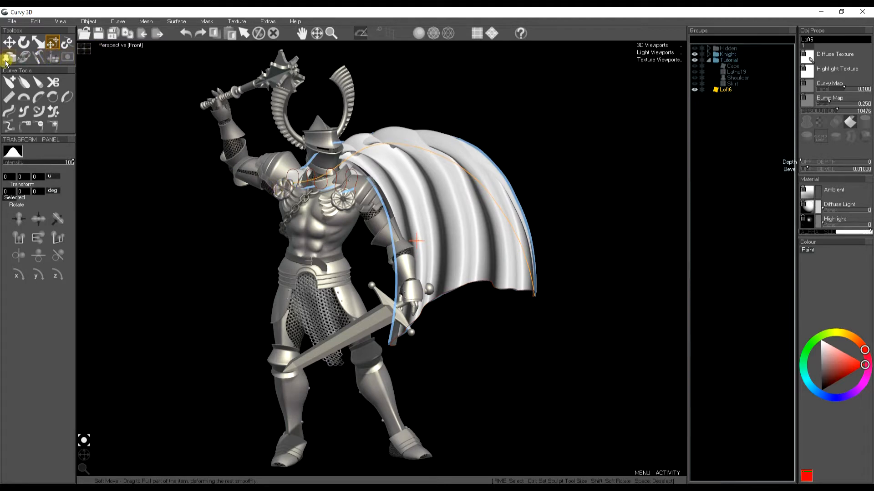
# Redraw the cape's centre curve straight down from the right shoulder to the knee, and add a guide curve from the left shoulder to the hem's outer corner.
pyautogui.click(10, 83)
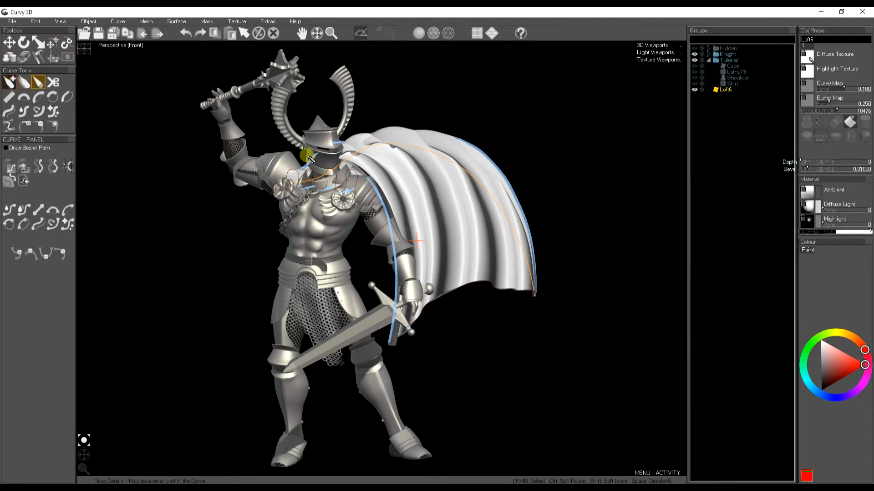
pyautogui.moveTo(292, 186); pyautogui.dragTo(299, 342)
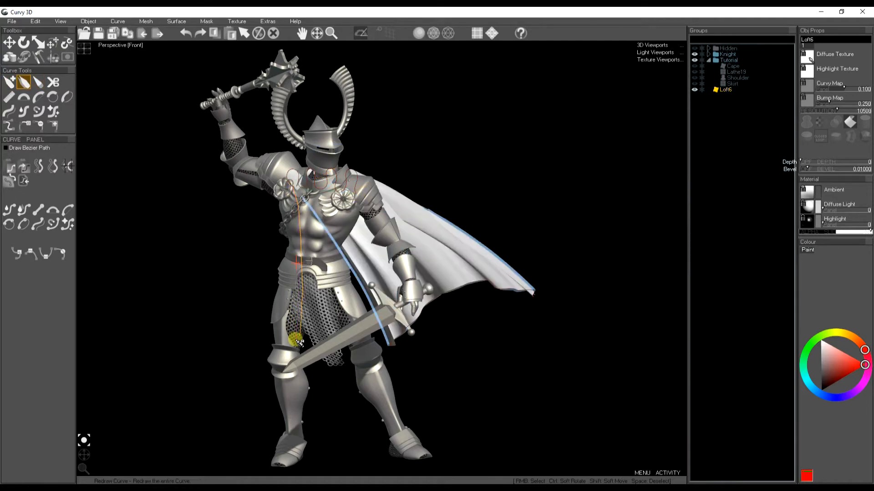
pyautogui.click(38, 82)
pyautogui.click(9, 82)
pyautogui.moveTo(355, 195)
pyautogui.mouseDown()
pyautogui.moveTo(377, 154)
pyautogui.moveTo(411, 138)
pyautogui.moveTo(467, 162)
pyautogui.moveTo(530, 291)
pyautogui.mouseUp()
# Soft-move the upper end of the new guide curve outward over the left shoulder.
pyautogui.click(365, 178)
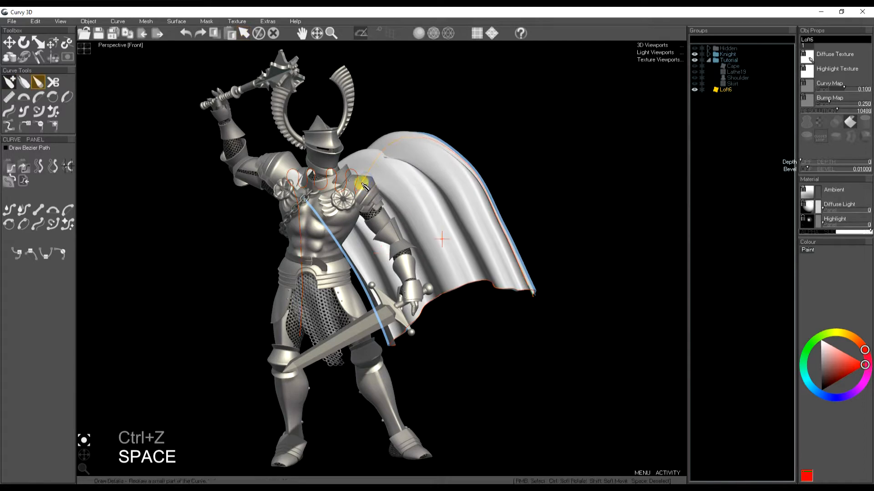
pyautogui.press('t')
pyautogui.moveTo(364, 187); pyautogui.dragTo(388, 186)
# Reshape the two side guide curves in the left view so the inner one hangs behind the leg and the outer one arches backward.
pyautogui.click(301, 211)
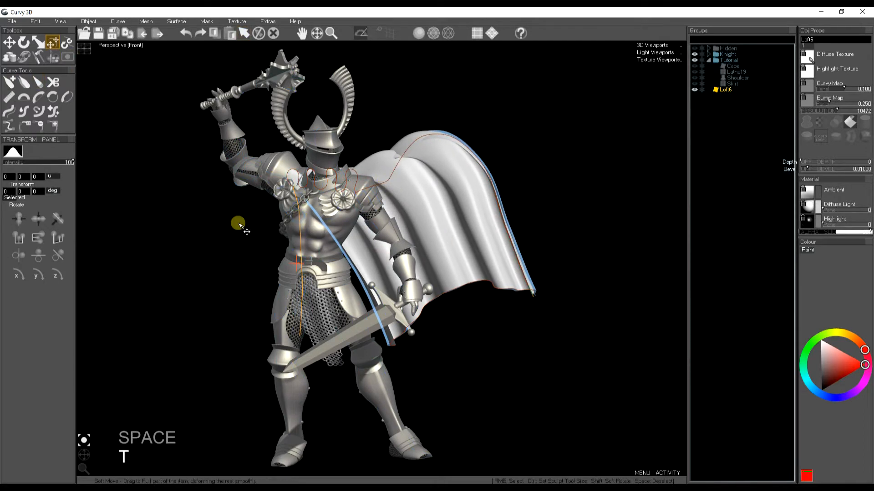
pyautogui.hotkey('ctrl', '2')
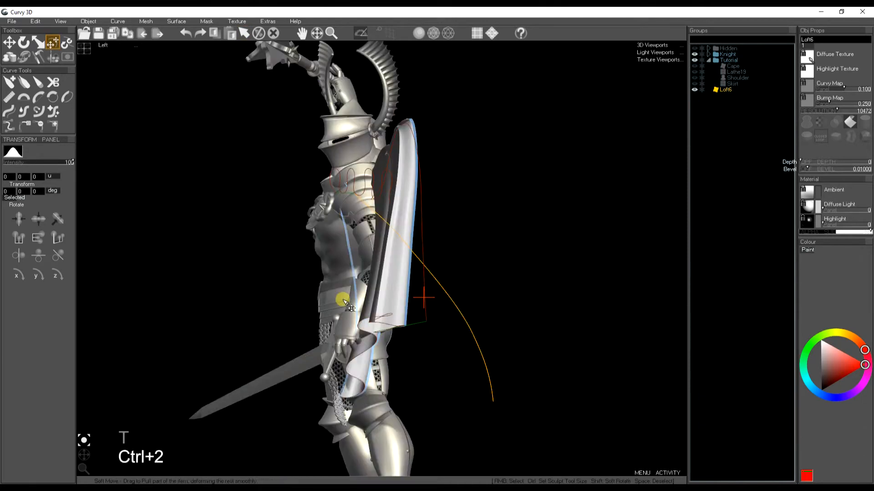
pyautogui.moveTo(493, 404); pyautogui.dragTo(516, 332)
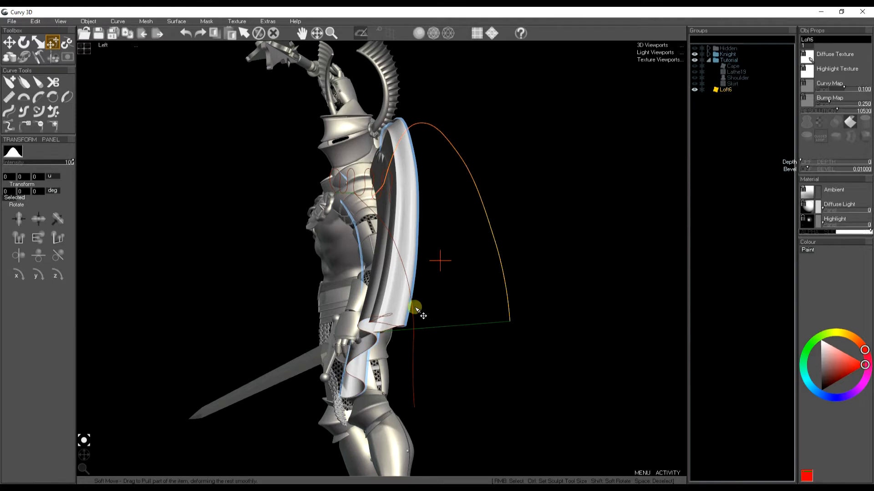
pyautogui.rightClick(382, 218)
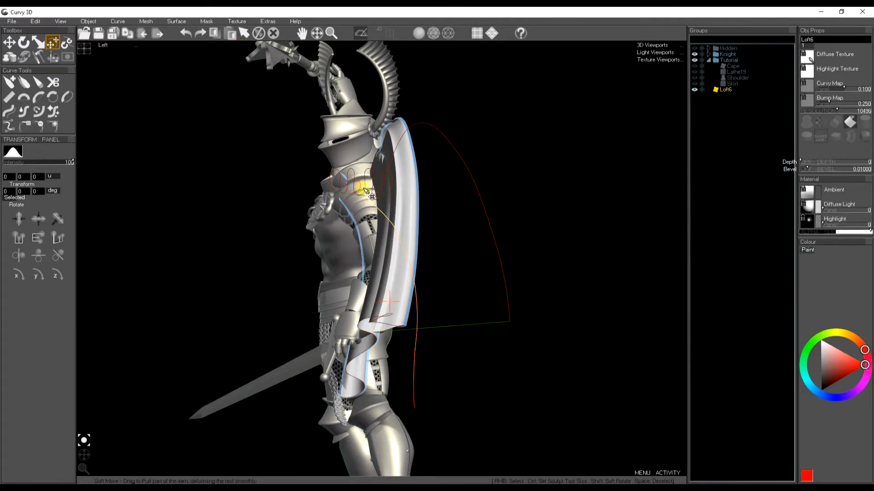
# Soft-move both ends of the hem curve backward to meet the lower ends of the two guide curves.
pyautogui.rightClick(373, 353)
pyautogui.moveTo(371, 334); pyautogui.dragTo(511, 324)
pyautogui.moveTo(339, 411); pyautogui.dragTo(408, 408)
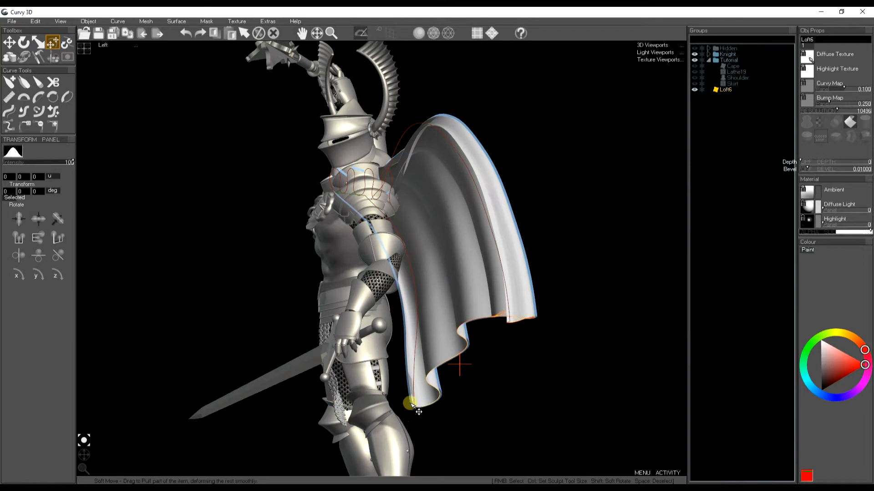
# Smooth the cape's selected curve in two passes from the perspective view.
pyautogui.moveTo(84, 455)
pyautogui.mouseDown()
pyautogui.moveTo(161, 461)
pyautogui.moveTo(125, 457)
pyautogui.mouseUp()
pyautogui.press('ctrl')
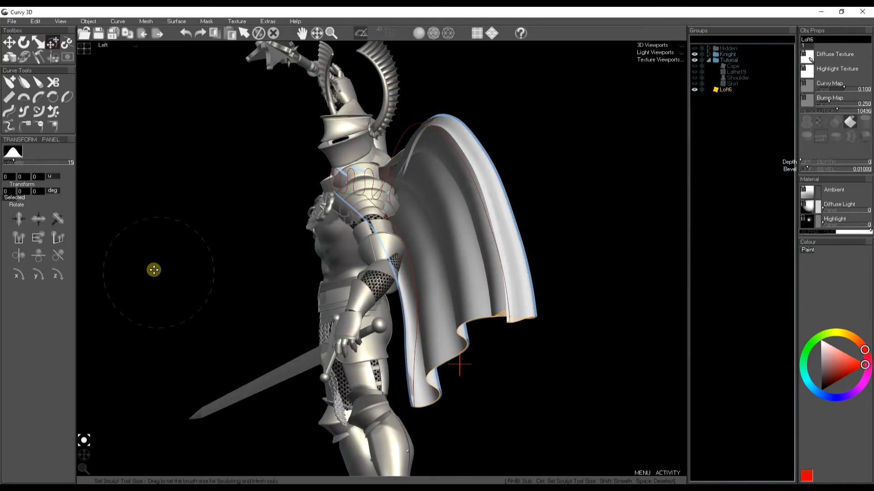
pyautogui.hotkey('ctrl', '3')
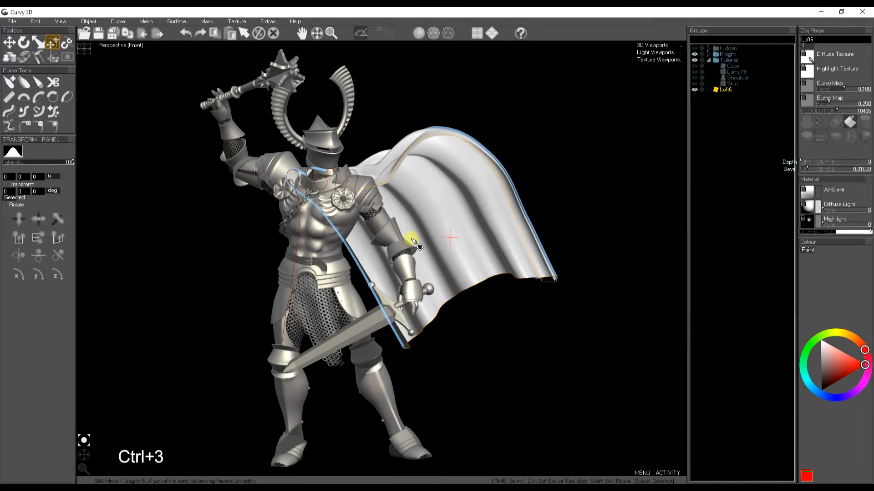
pyautogui.press('s')
pyautogui.press('s')
# Give the cape loft a thickness by setting its depth to 0.0226.
pyautogui.press('space')
pyautogui.press('space')
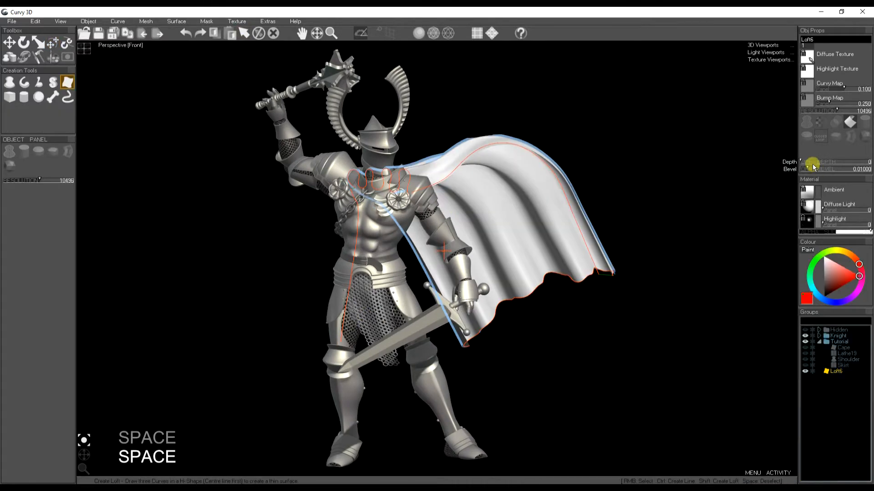
pyautogui.moveTo(803, 163); pyautogui.dragTo(809, 163)
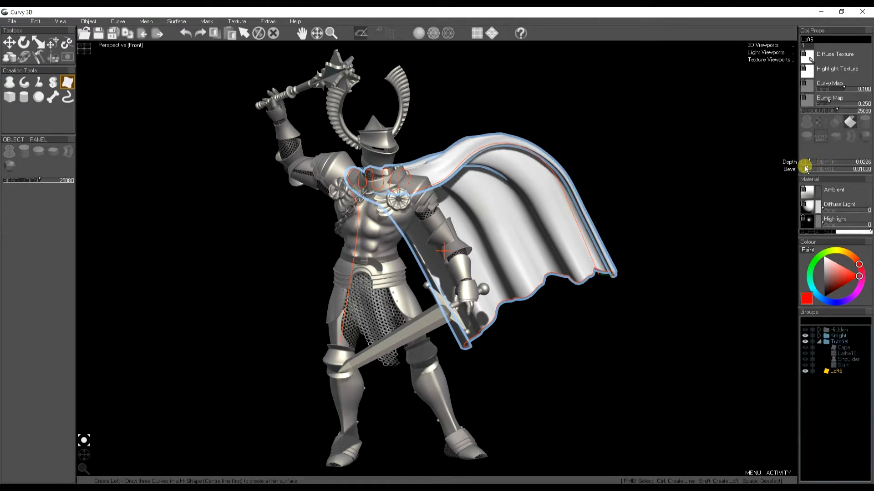
# Smooth the cape's hem curve in two passes and raise the loft's resolution to 52380.
pyautogui.rightClick(627, 331)
pyautogui.rightClick(584, 260)
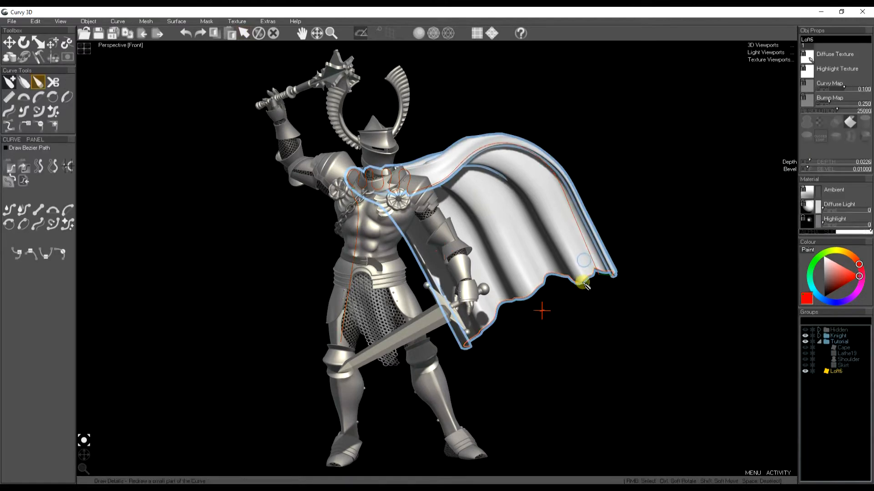
pyautogui.press('s')
pyautogui.press('s')
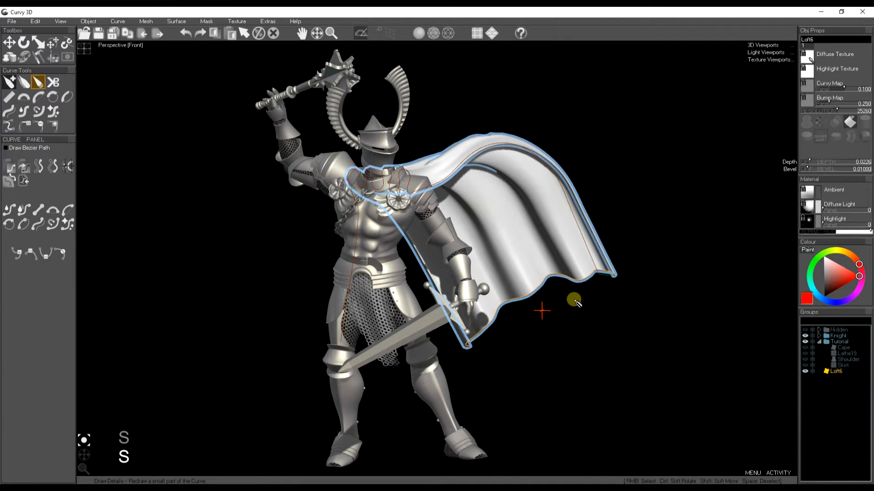
pyautogui.rightClick(488, 156)
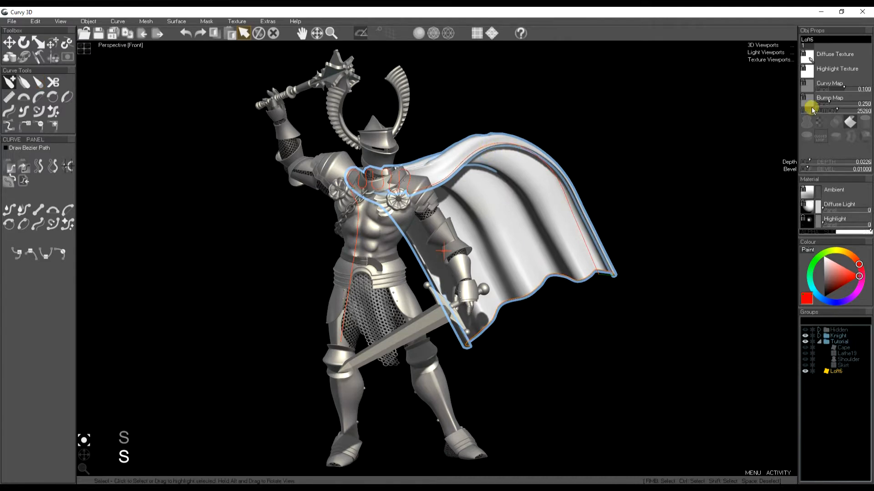
pyautogui.moveTo(841, 111); pyautogui.dragTo(843, 111)
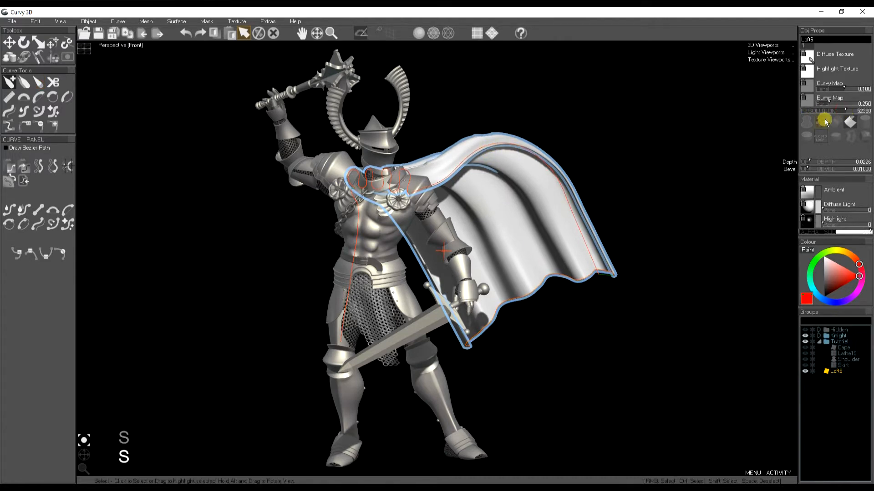
# Smooth the pleated neckline curve around the knight's collar in several passes, check the shoulder area up close, and deselect the cape.
pyautogui.click(507, 147)
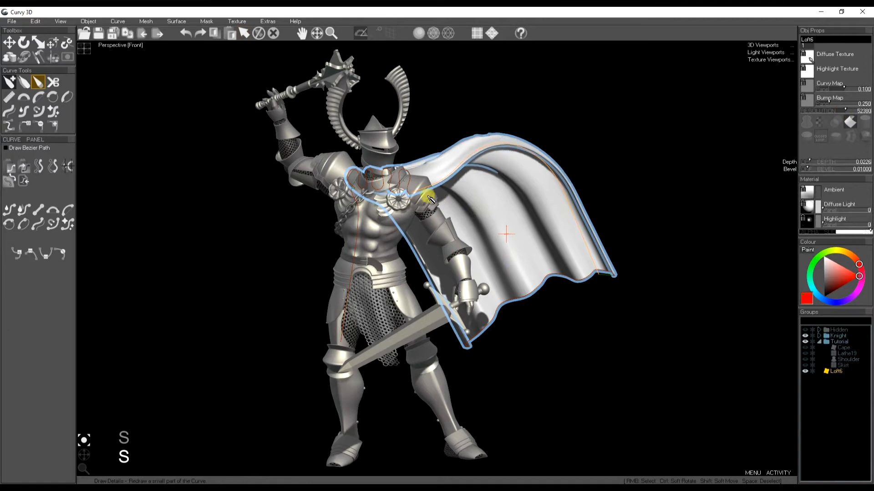
pyautogui.rightClick(380, 180)
pyautogui.press('s')
pyautogui.press('s')
pyautogui.press('s')
pyautogui.press('s')
pyautogui.press('s')
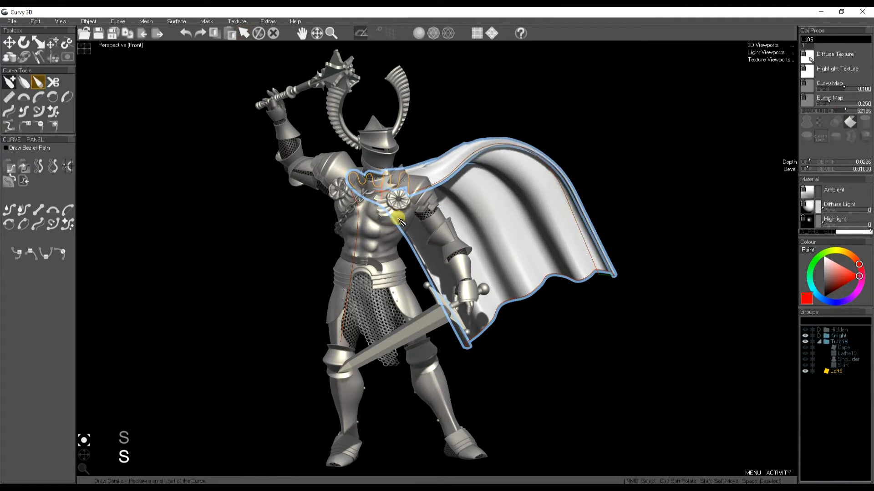
pyautogui.scroll(2, 424, 147)
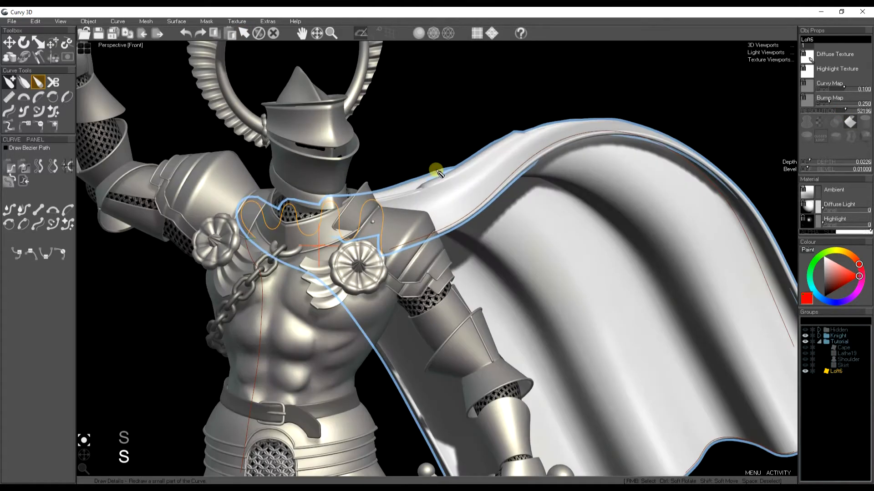
pyautogui.scroll(2, 438, 175)
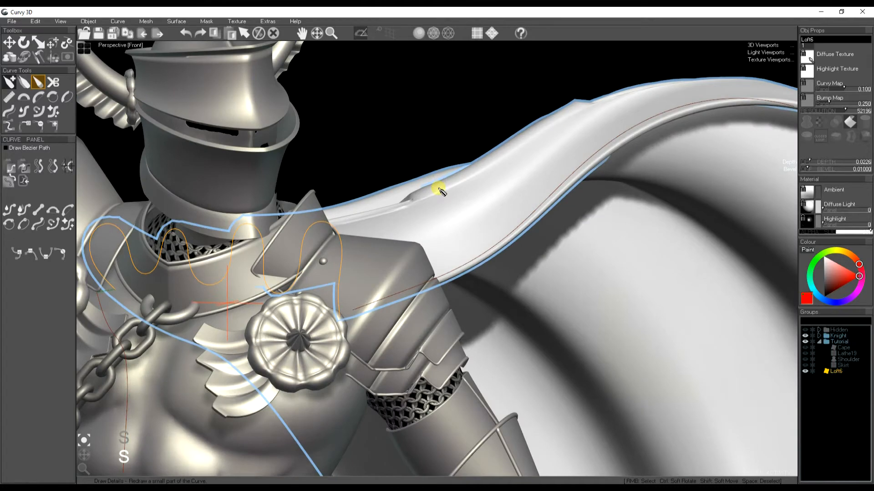
pyautogui.scroll(-5, 440, 190)
pyautogui.press('space')
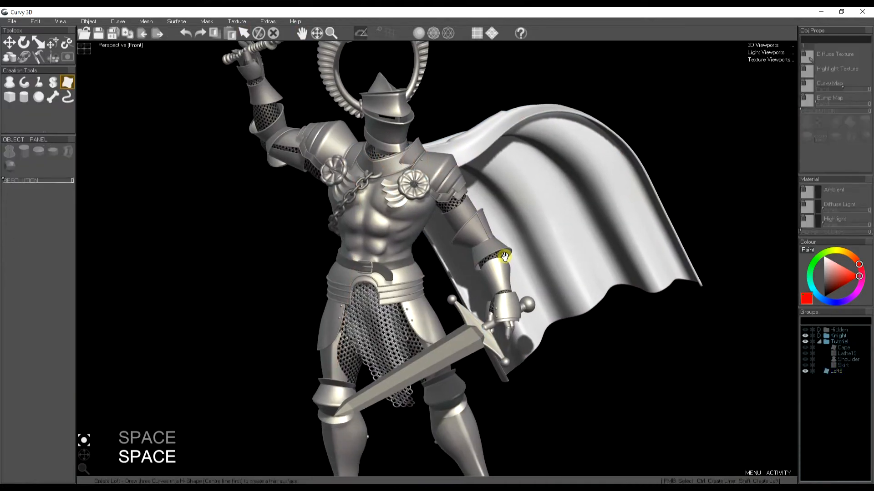
# Hide the new cape loft Loft6 and briefly show the Cape object of the Tutorial group for comparison.
pyautogui.click(805, 372)
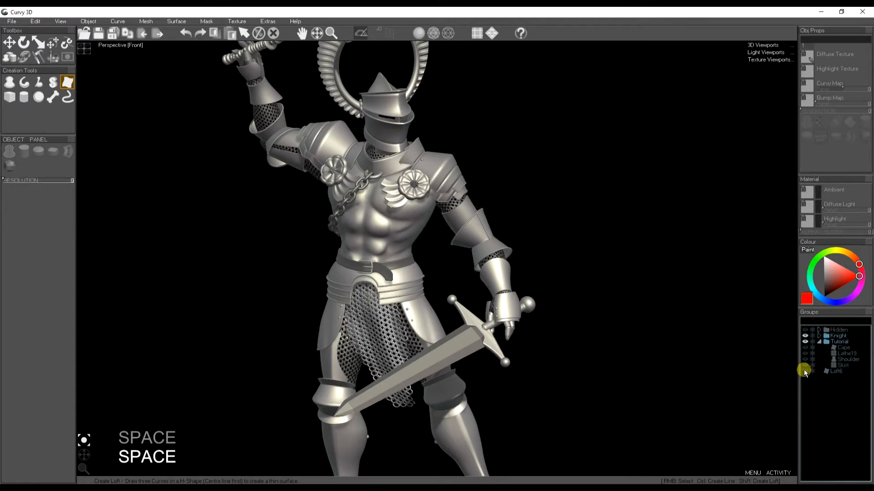
pyautogui.click(806, 348)
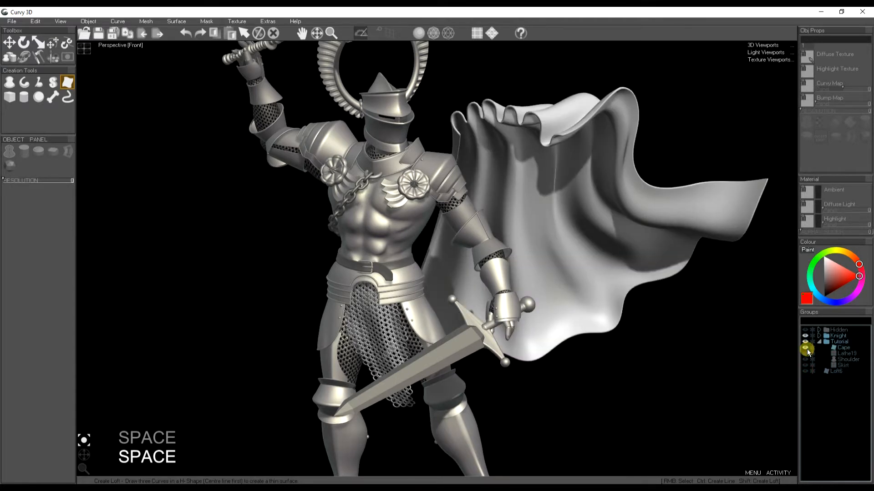
pyautogui.rightClick(586, 196)
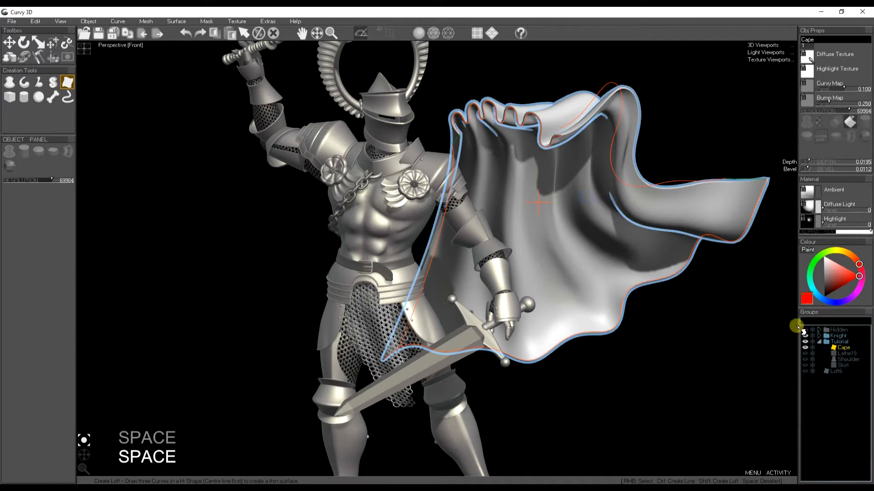
pyautogui.click(805, 348)
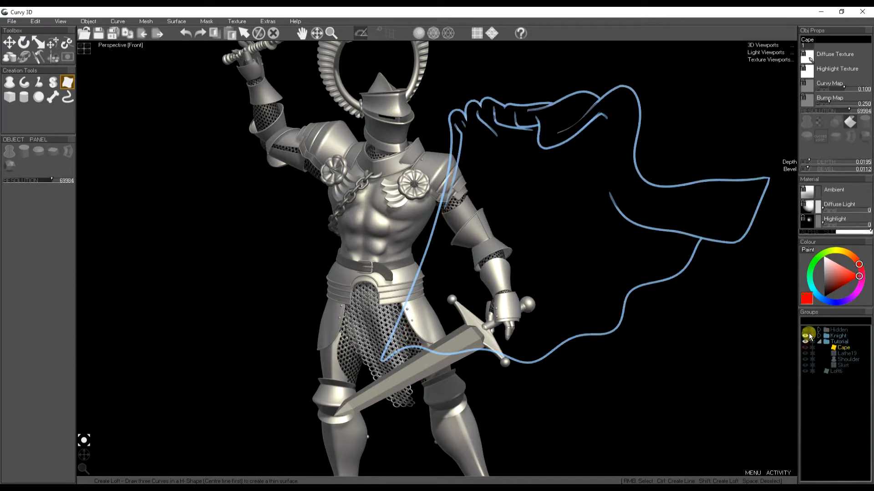
# Show the Cape object inside the Knight group, view it on the whole figure, and leave nothing selected.
pyautogui.click(819, 336)
pyautogui.click(826, 362)
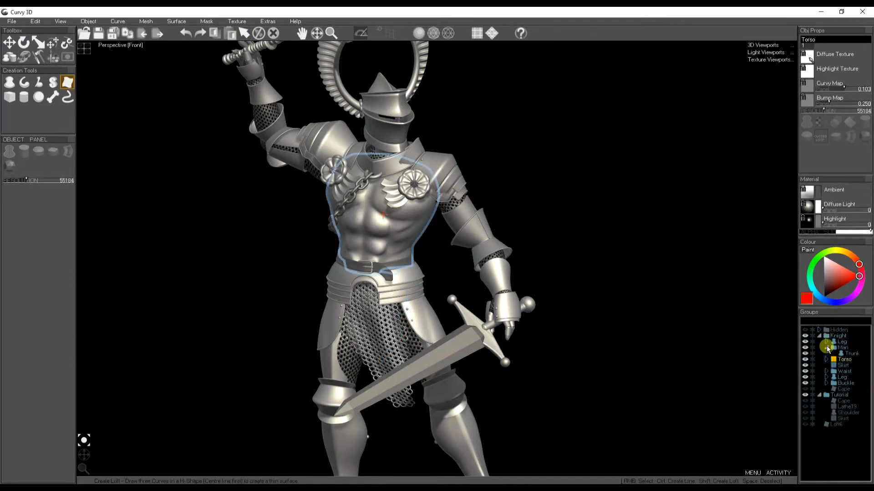
pyautogui.click(805, 389)
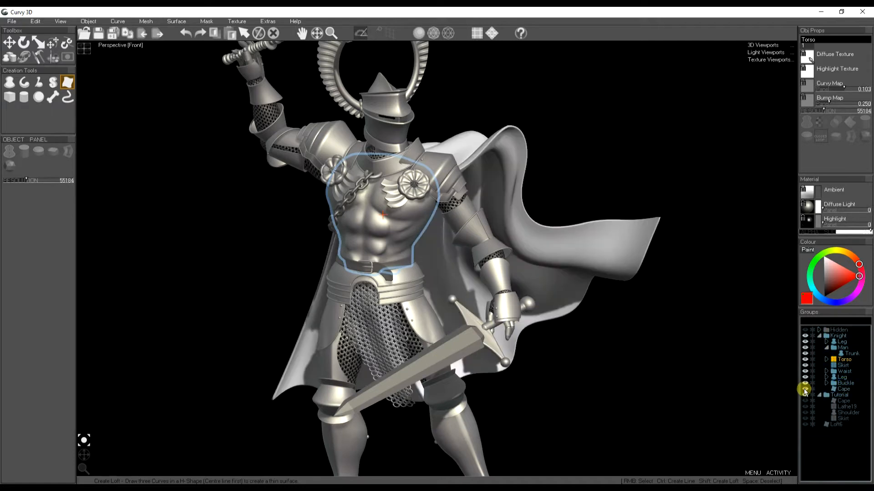
pyautogui.click(821, 440)
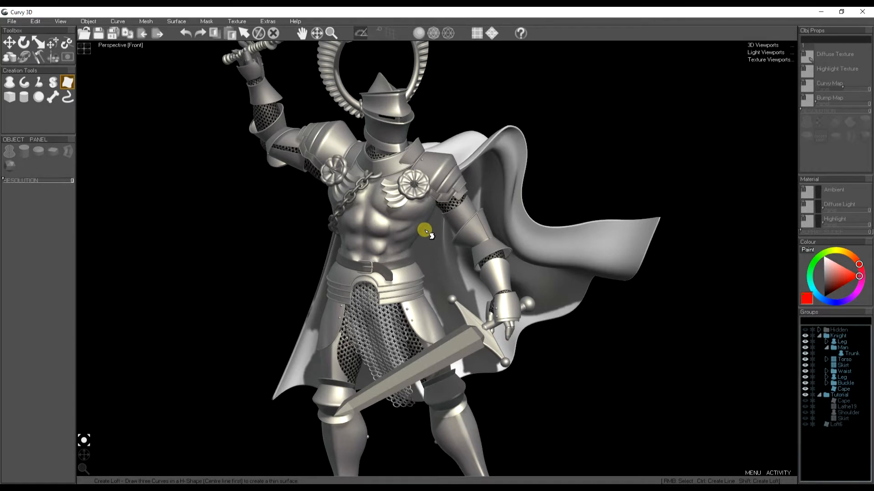
pyautogui.scroll(-3, 414, 233)
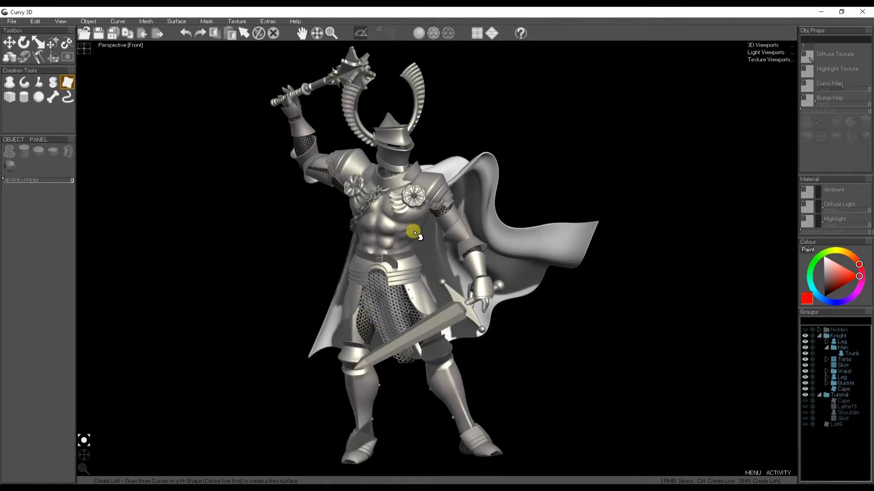
pyautogui.rightClick(504, 242)
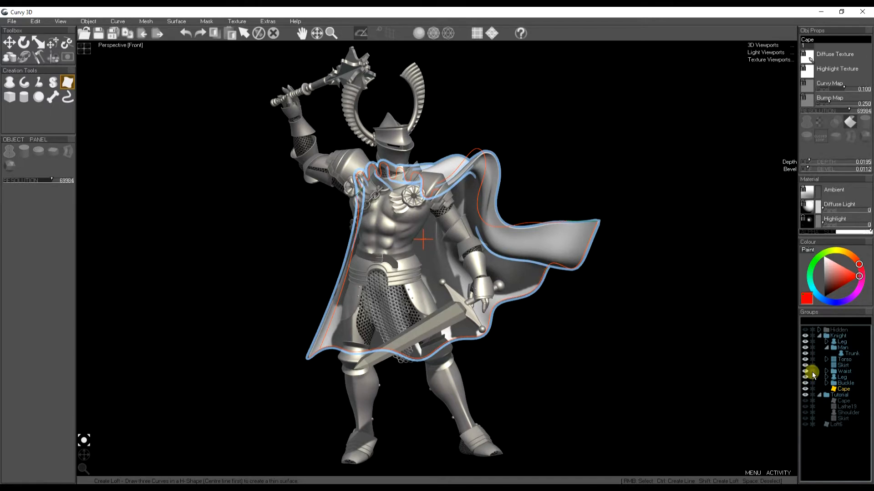
pyautogui.hotkey('ctrl', 'f')
pyautogui.press('space')
# Show Lathe19 from the Tutorial group, hide the Knight group, and frame the low-poly blade.
pyautogui.click(805, 407)
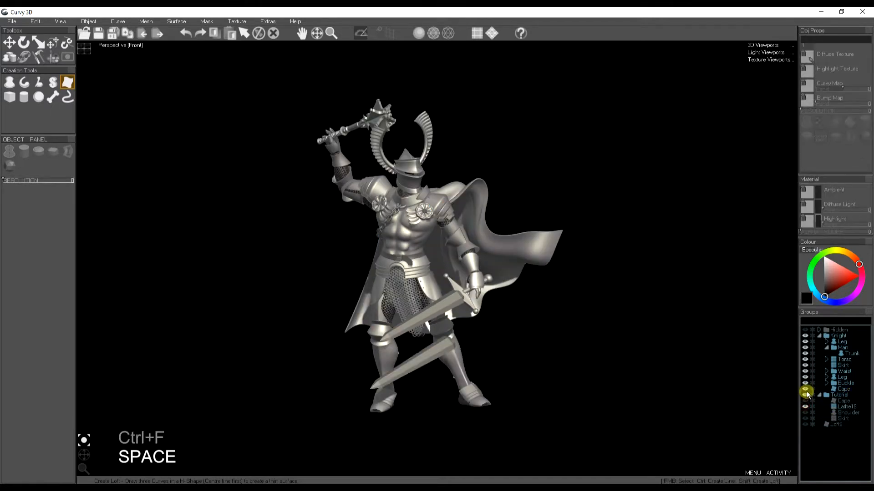
pyautogui.click(820, 336)
pyautogui.click(805, 335)
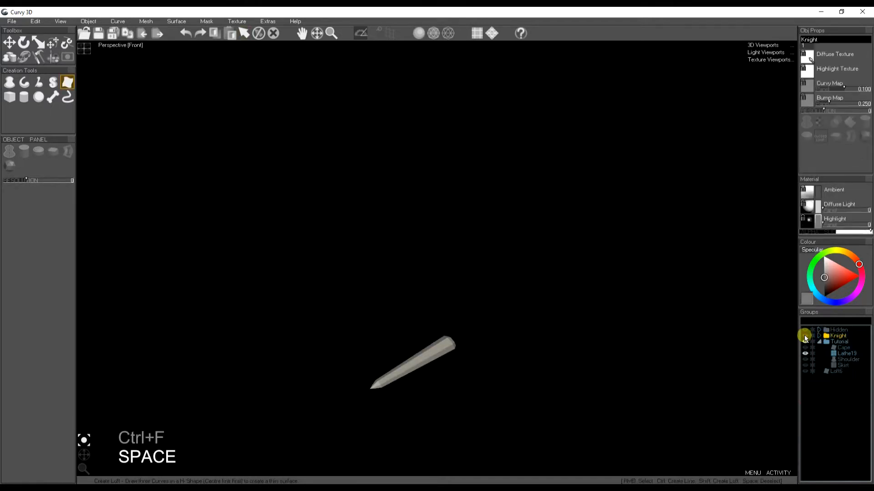
pyautogui.moveTo(440, 377); pyautogui.dragTo(426, 314, button='middle')
pyautogui.scroll(5, 424, 291)
pyautogui.rightClick(481, 248)
pyautogui.rightClick(503, 311)
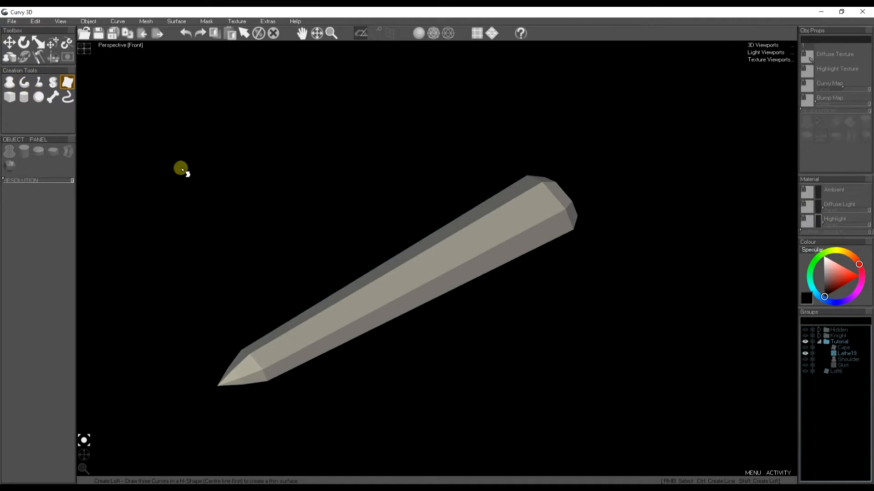
# Clear Lathe19 from view and draw a long blade profile with a pointed tip in the front view as a straight-segment lathe.
pyautogui.press('Delete')
pyautogui.hotkey('ctrl', '1')
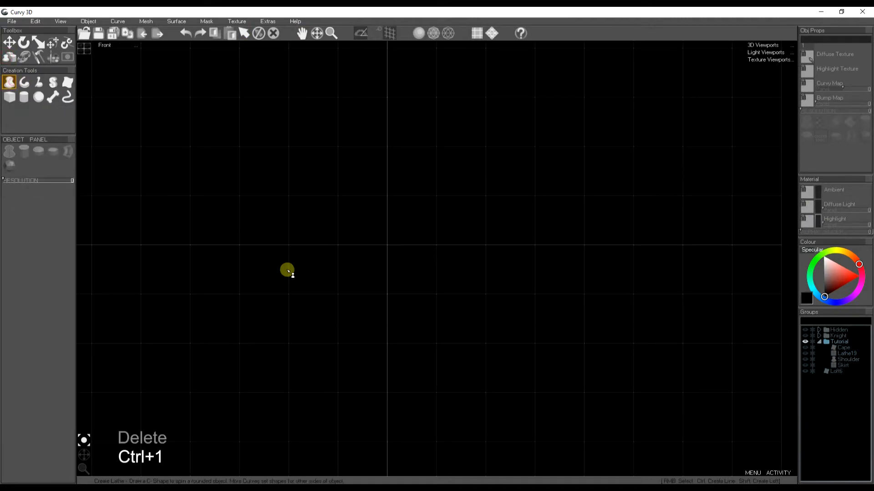
pyautogui.click(236, 245)
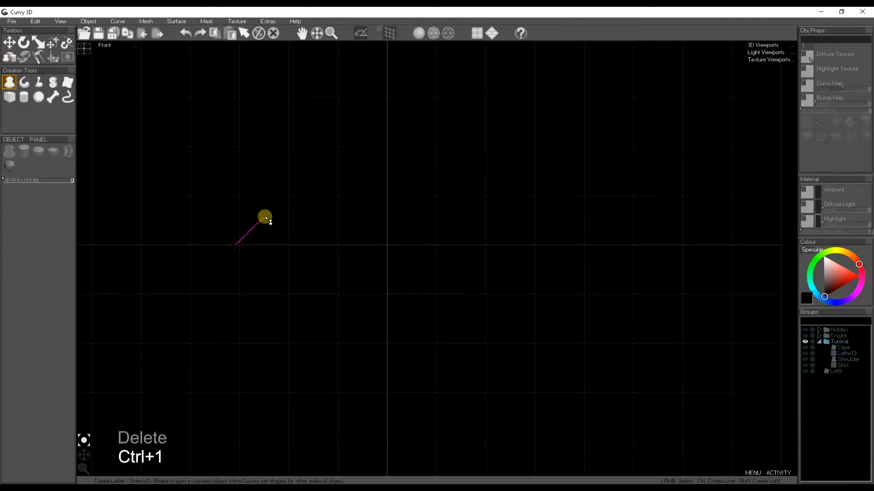
pyautogui.moveTo(266, 216)
pyautogui.mouseDown()
pyautogui.moveTo(548, 199)
pyautogui.moveTo(554, 244)
pyautogui.mouseUp()
pyautogui.click(9, 97)
pyautogui.moveTo(235, 246)
pyautogui.mouseDown()
pyautogui.moveTo(273, 217)
pyautogui.moveTo(544, 200)
pyautogui.moveTo(556, 251)
pyautogui.mouseUp()
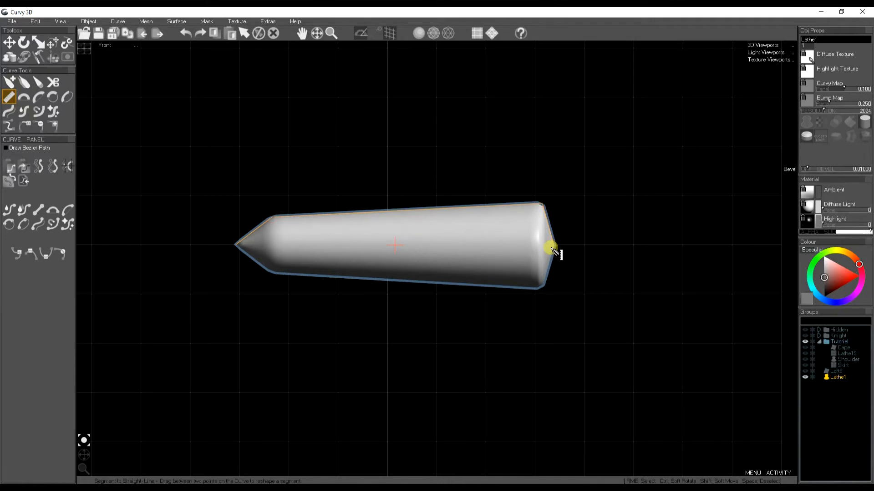
# Display the blade lathe's wireframe and reduce its resolution to 144.
pyautogui.press('a')
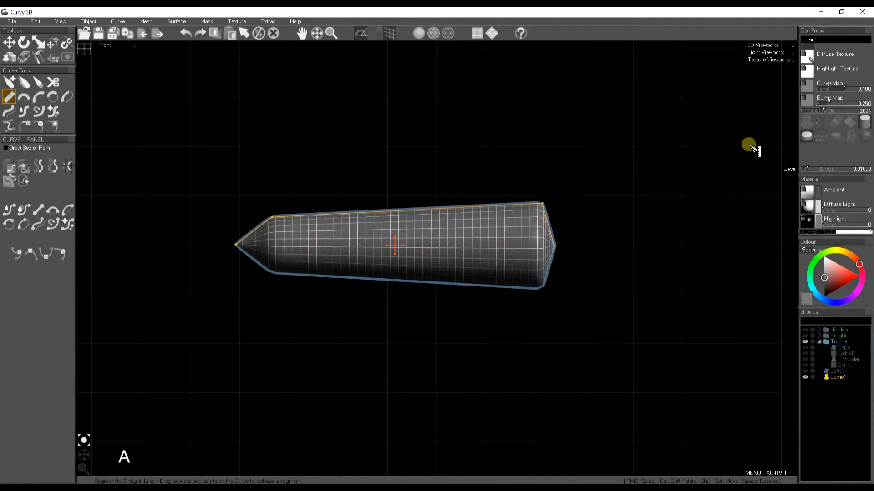
pyautogui.moveTo(827, 107); pyautogui.dragTo(810, 113)
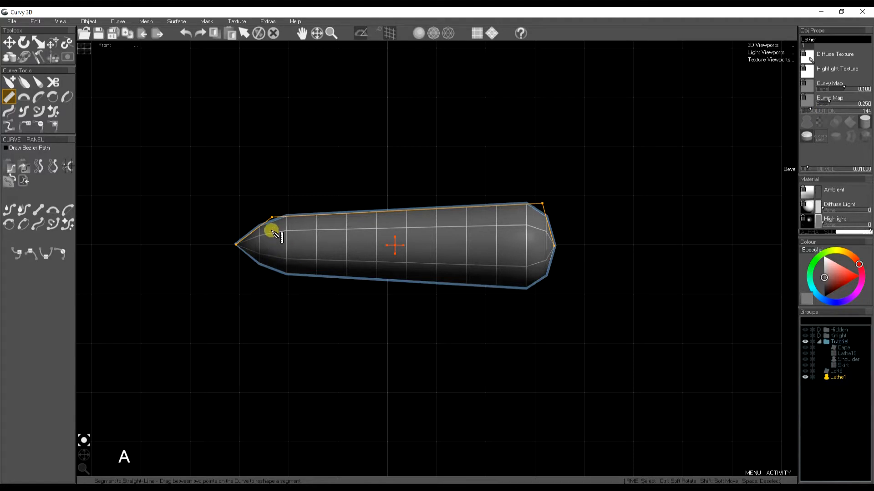
# Soft-move the blade profile's two corners to sharpen the tip and square off the wide end, and give the lathe faceted shading.
pyautogui.press('t')
pyautogui.moveTo(275, 218); pyautogui.dragTo(287, 215)
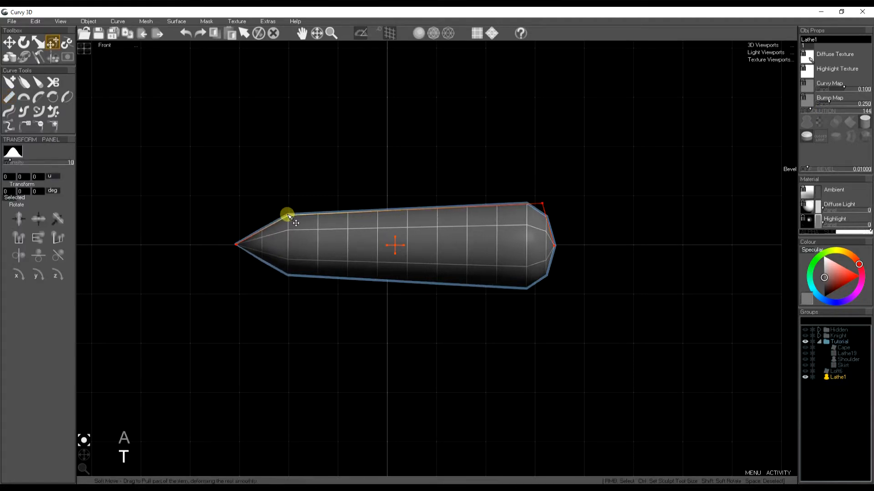
pyautogui.moveTo(542, 204); pyautogui.dragTo(556, 206)
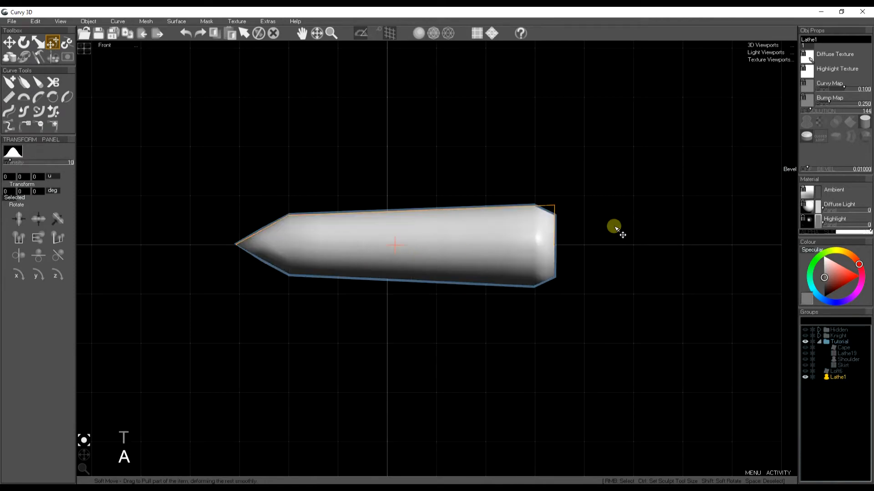
pyautogui.click(865, 137)
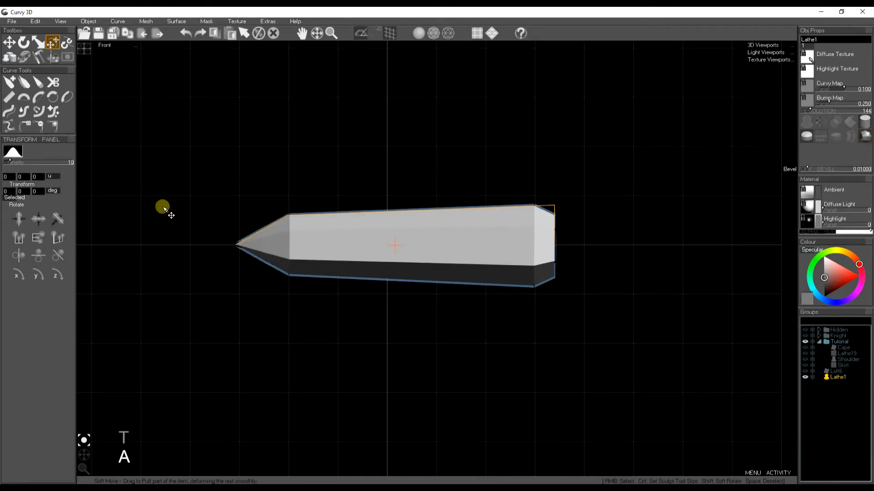
# View the faceted blade lathe end-on in perspective, ready it for scaling, and convert it to a normal mesh.
pyautogui.hotkey('ctrl', '3')
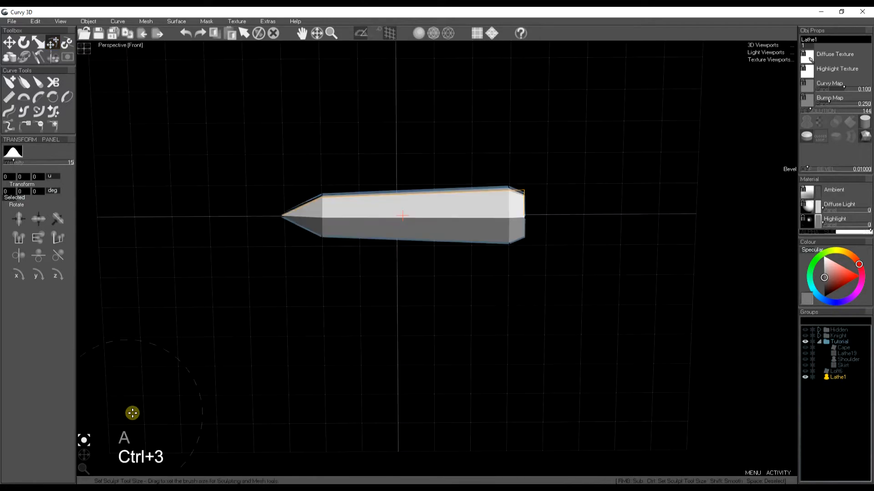
pyautogui.moveTo(84, 441); pyautogui.dragTo(139, 417)
pyautogui.moveTo(83, 458); pyautogui.dragTo(109, 449)
pyautogui.press('r')
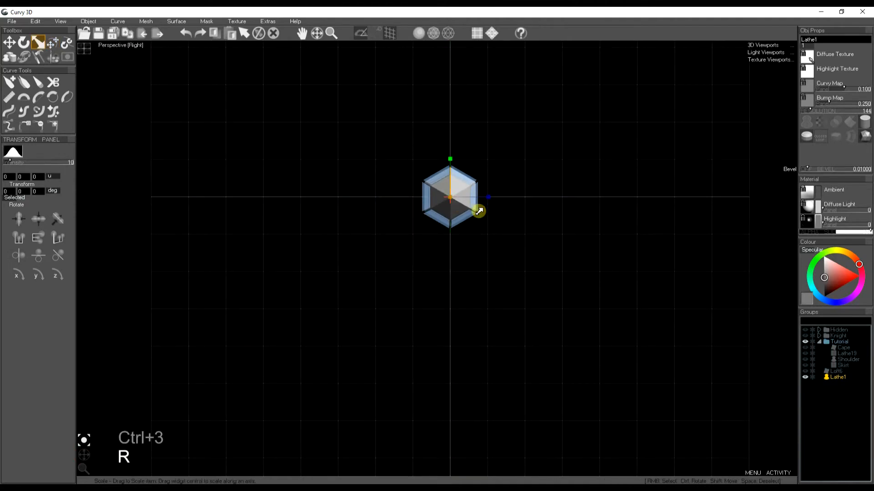
pyautogui.click(146, 21)
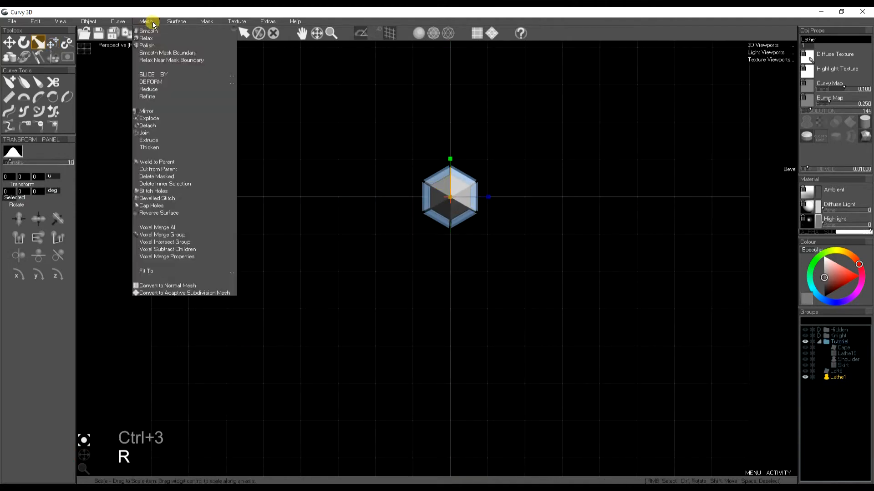
pyautogui.click(158, 287)
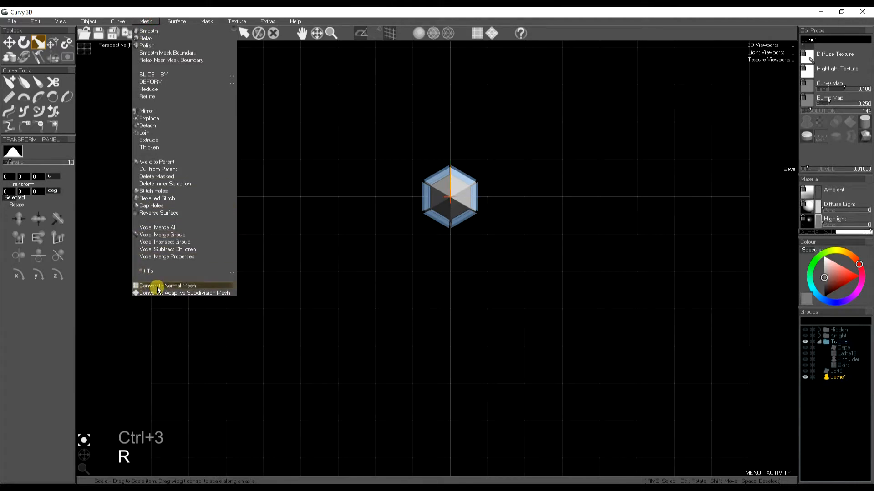
# Scale the blade mesh along its depth axis to flatten the cross-section, and stretch it lengthwise.
pyautogui.scroll(4, 465, 214)
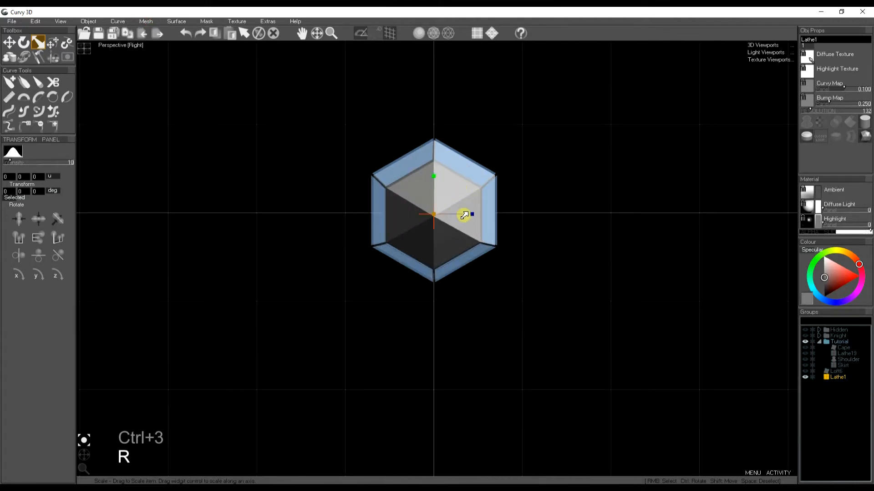
pyautogui.moveTo(470, 217); pyautogui.dragTo(440, 217)
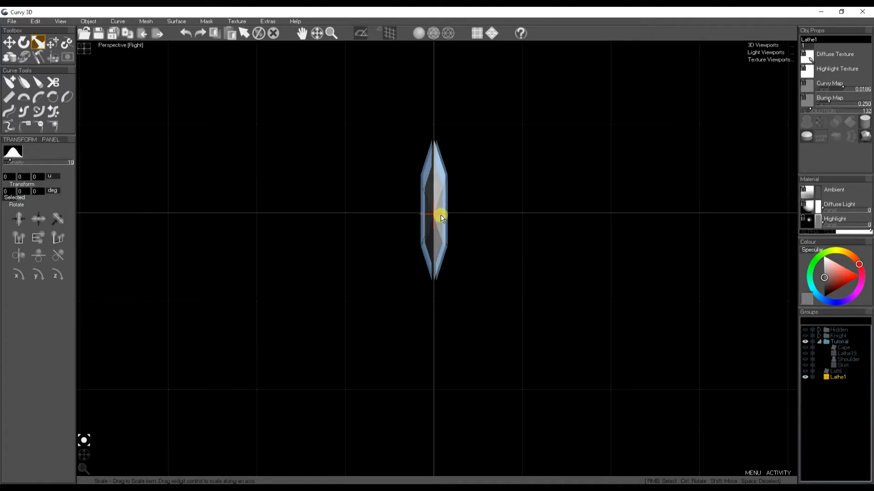
pyautogui.moveTo(85, 455); pyautogui.dragTo(29, 465)
pyautogui.scroll(-4, 342, 267)
pyautogui.moveTo(382, 245); pyautogui.dragTo(410, 241)
pyautogui.keyDown('shift'); pyautogui.moveTo(366, 326); pyautogui.dragTo(400, 326); pyautogui.keyUp('shift')
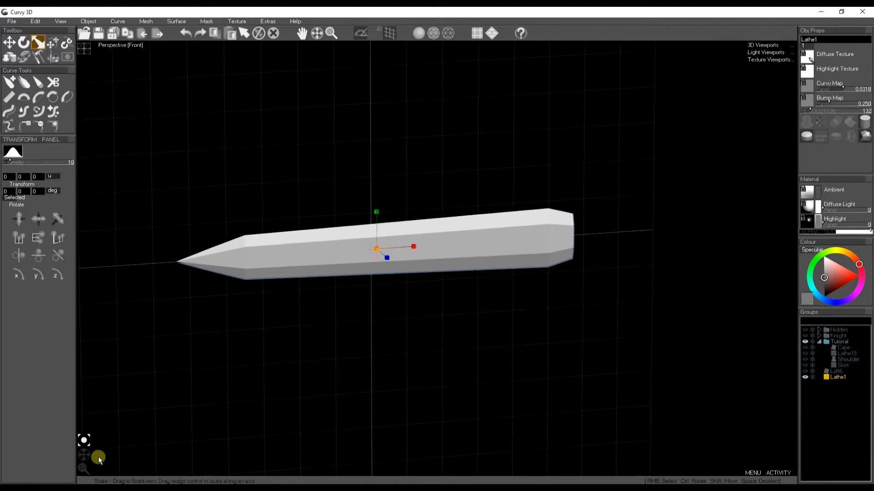
# Hide the finished blade, bring back the Knight group, and show the Skirt mesh from the Tutorial group.
pyautogui.press('h')
pyautogui.press('space')
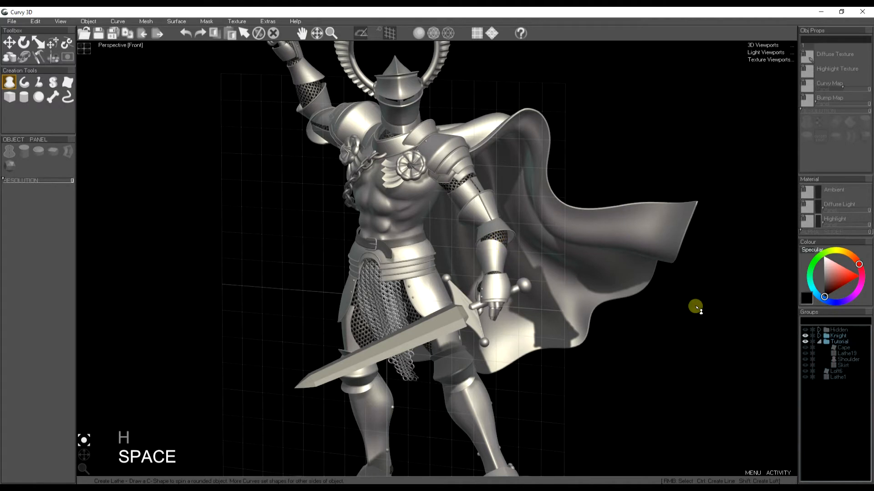
pyautogui.click(842, 366)
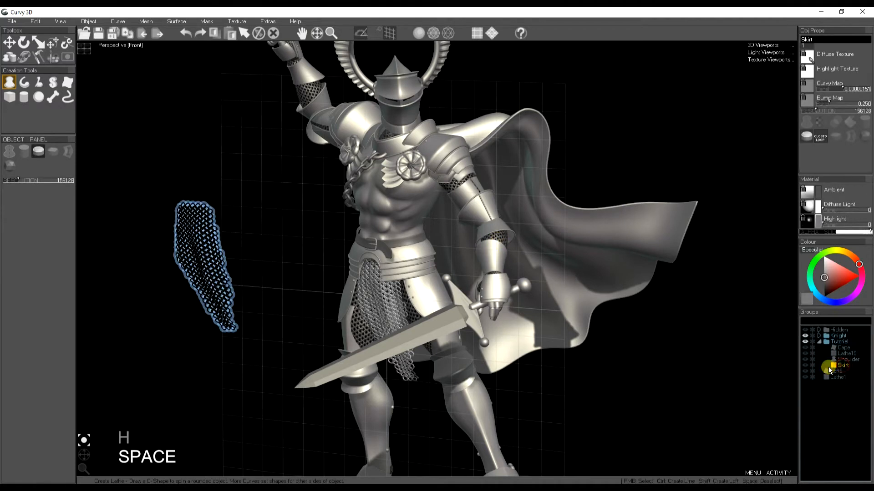
pyautogui.click(803, 367)
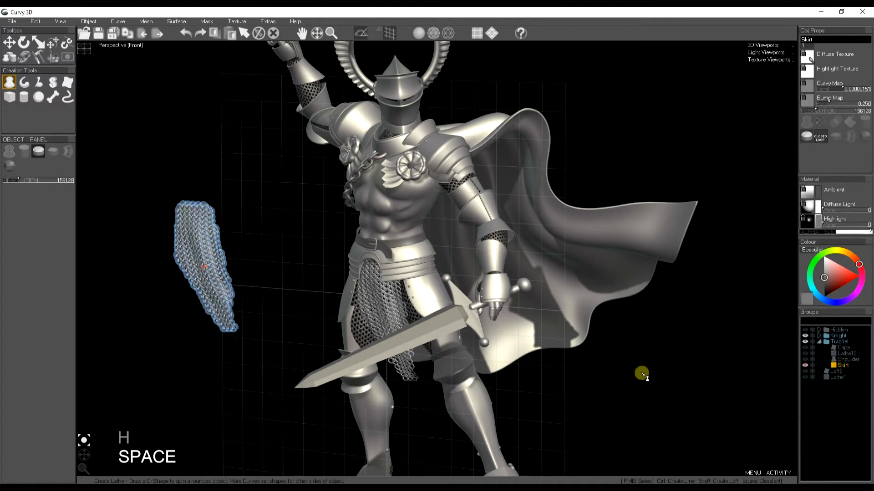
# Examine the chainmail skirt's interlinked rings up close from several angles, with the Knight group hidden.
pyautogui.moveTo(300, 288); pyautogui.dragTo(475, 313, button='middle')
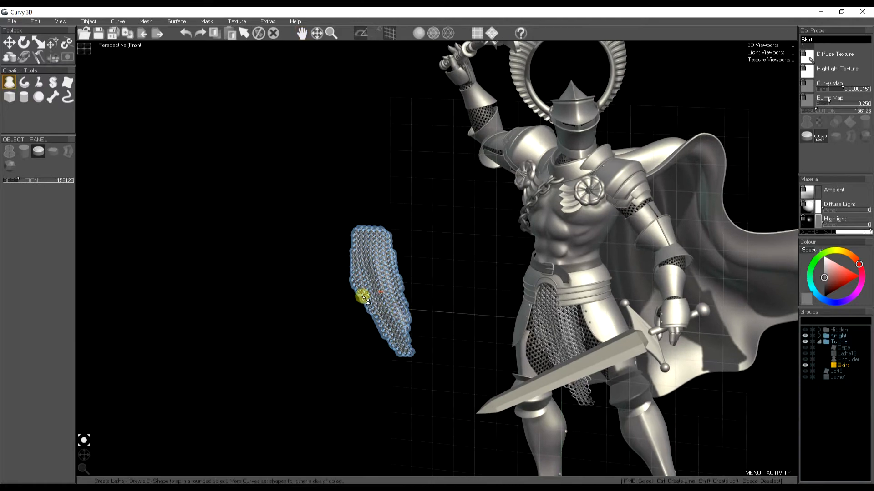
pyautogui.scroll(6, 369, 296)
pyautogui.moveTo(81, 458); pyautogui.dragTo(108, 453)
pyautogui.scroll(6, 334, 282)
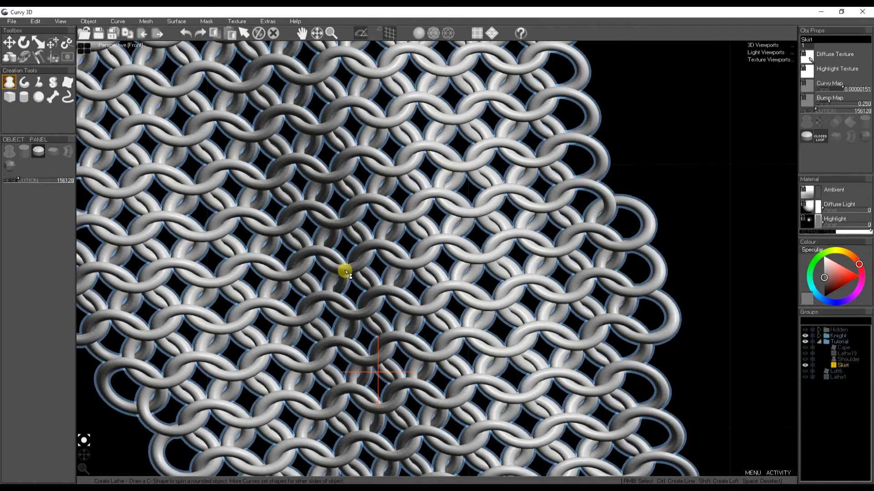
pyautogui.scroll(-5, 375, 303)
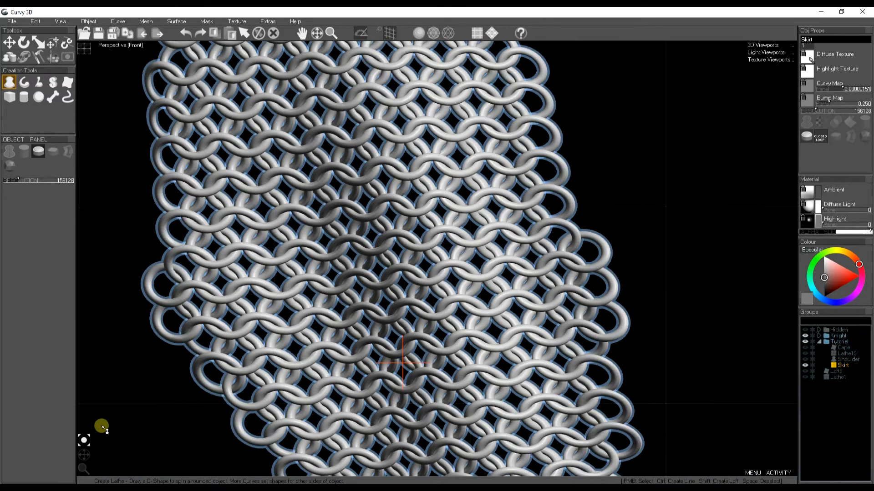
pyautogui.moveTo(83, 455); pyautogui.dragTo(120, 483)
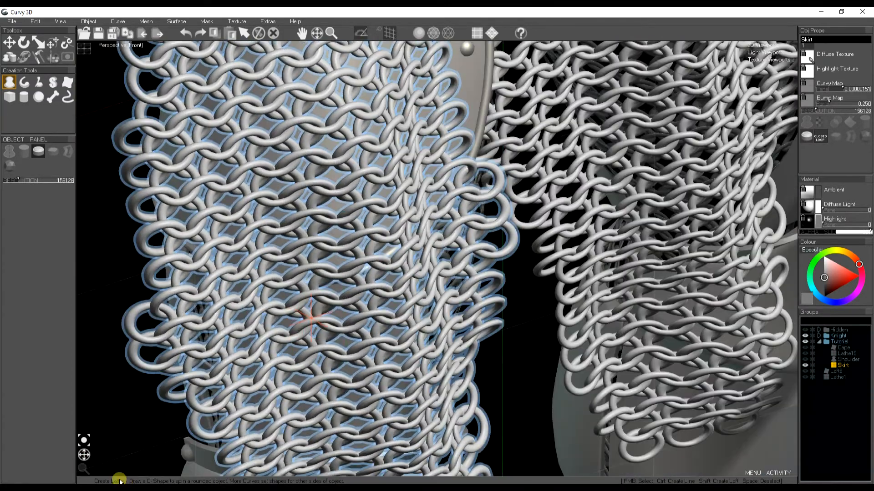
pyautogui.click(805, 337)
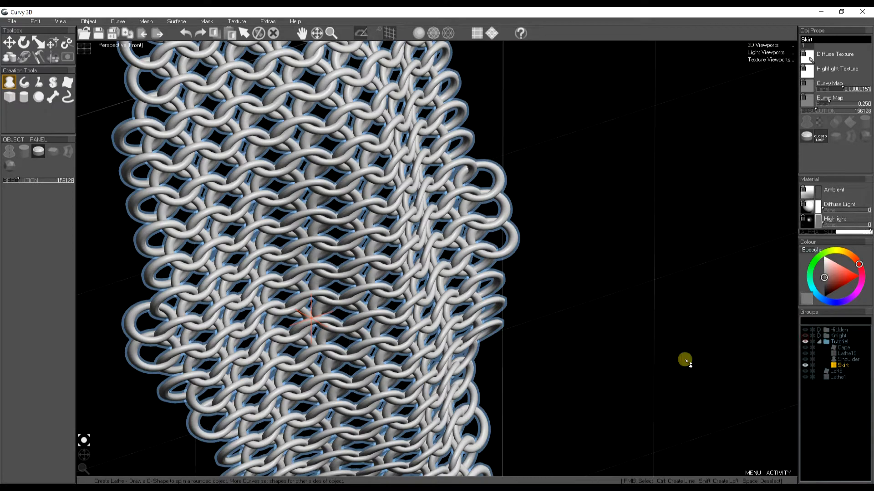
pyautogui.scroll(-2, 389, 284)
pyautogui.moveTo(87, 452); pyautogui.dragTo(46, 437)
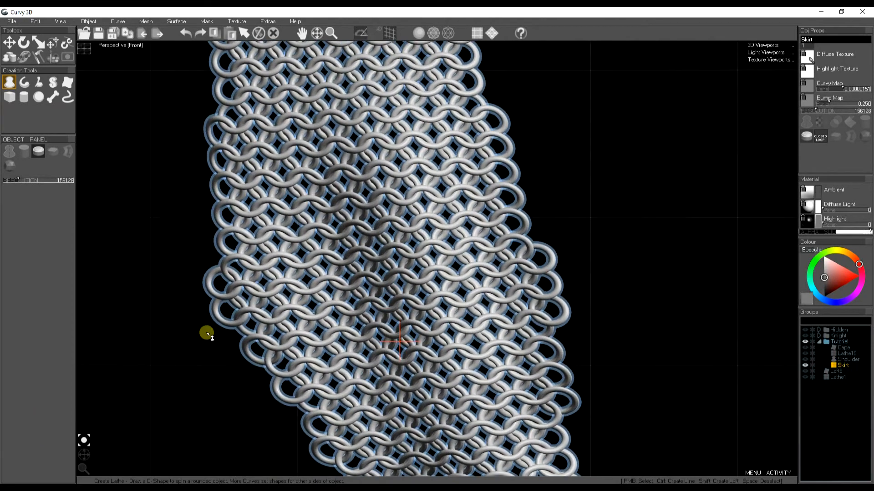
pyautogui.scroll(-5, 221, 331)
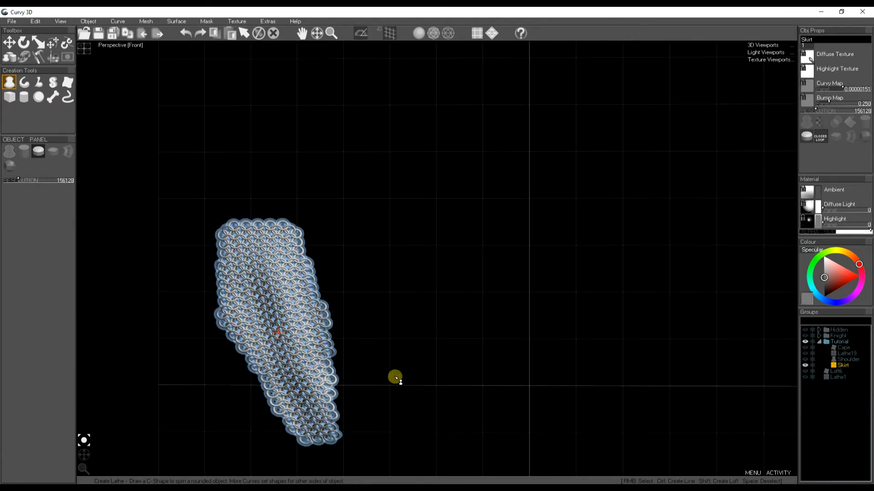
pyautogui.moveTo(395, 377); pyautogui.dragTo(378, 377, button='middle')
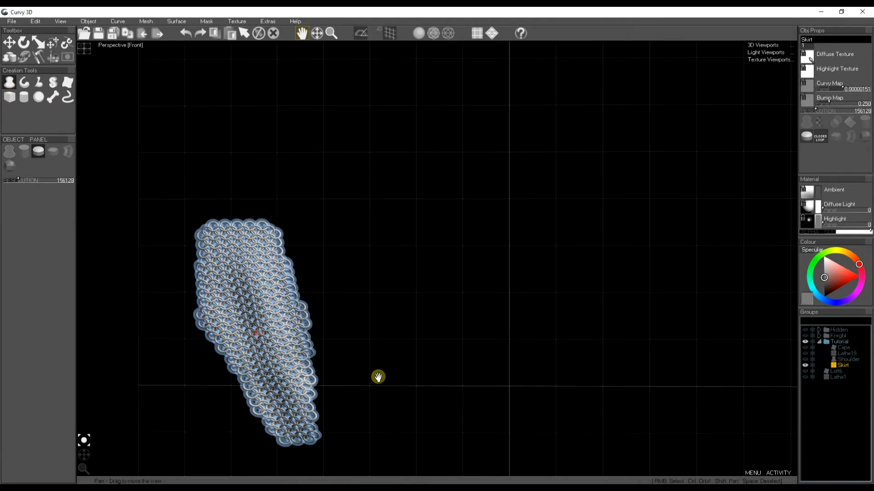
# Show the Shoulder object from the Tutorial group and examine its chainmail texture up close.
pyautogui.click(805, 359)
pyautogui.scroll(5, 497, 250)
pyautogui.rightClick(497, 250)
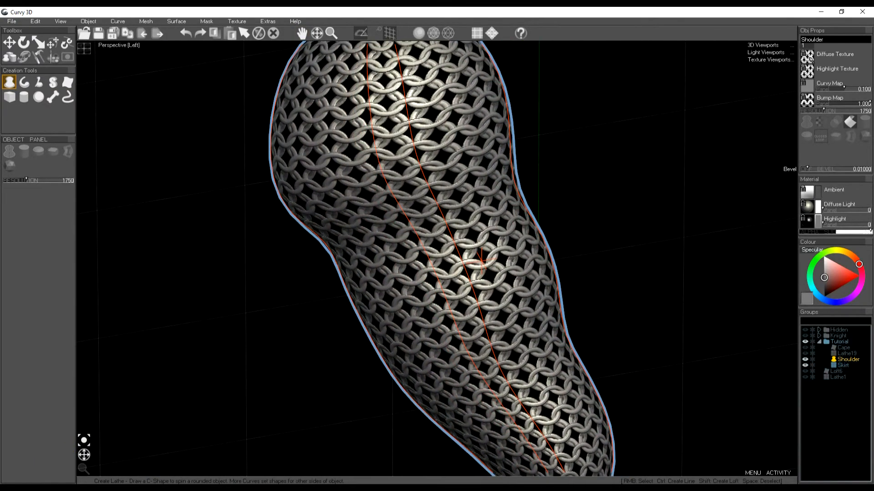
pyautogui.moveTo(63, 482); pyautogui.dragTo(57, 463)
pyautogui.scroll(10, 443, 306)
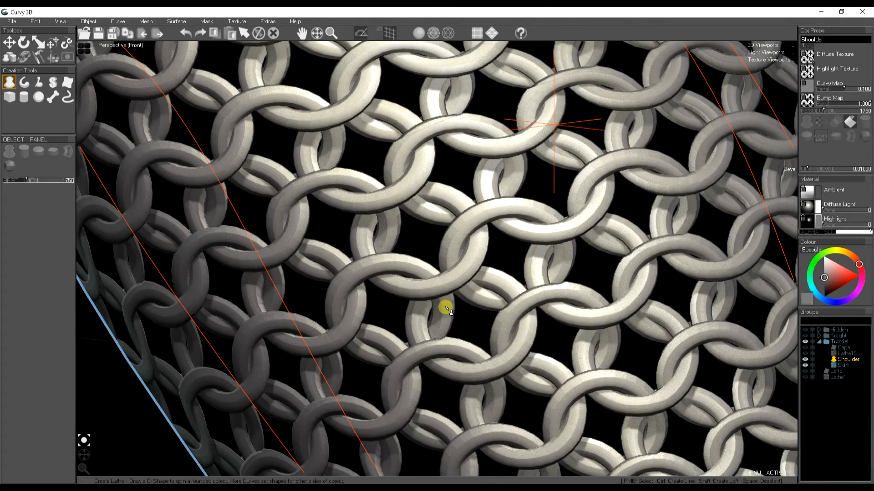
pyautogui.scroll(-10, 452, 292)
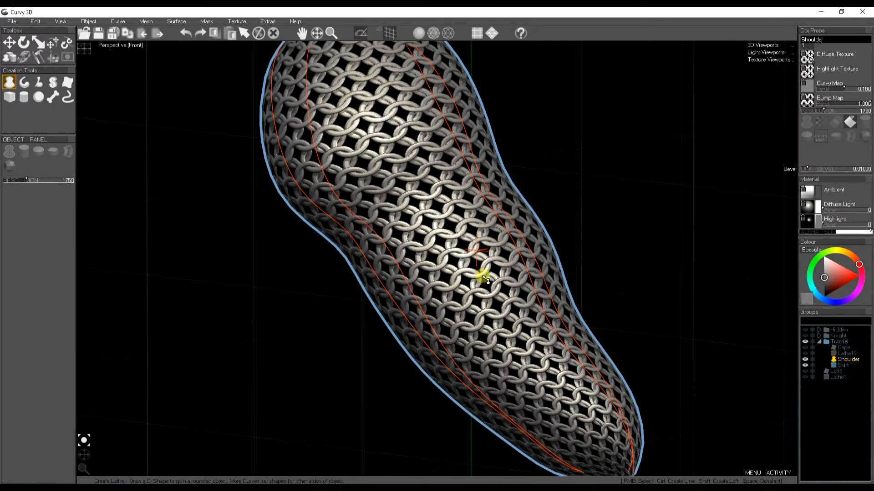
# Draw a small looping line in the empty front view, shape its curve into a circle, and make it a closed loop.
pyautogui.press('space')
pyautogui.hotkey('ctrl', '1')
pyautogui.moveTo(423, 281)
pyautogui.mouseDown()
pyautogui.moveTo(365, 244)
pyautogui.moveTo(400, 199)
pyautogui.moveTo(489, 209)
pyautogui.moveTo(481, 264)
pyautogui.moveTo(423, 280)
pyautogui.mouseUp()
pyautogui.click(434, 279)
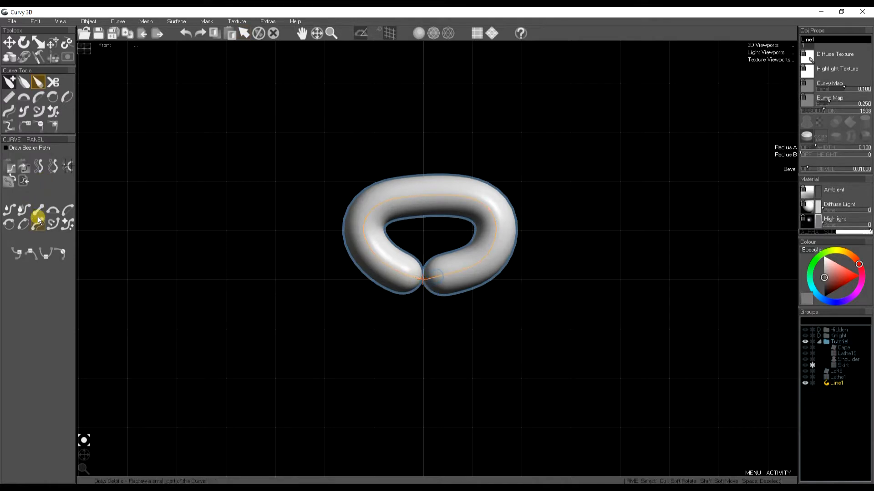
pyautogui.click(9, 226)
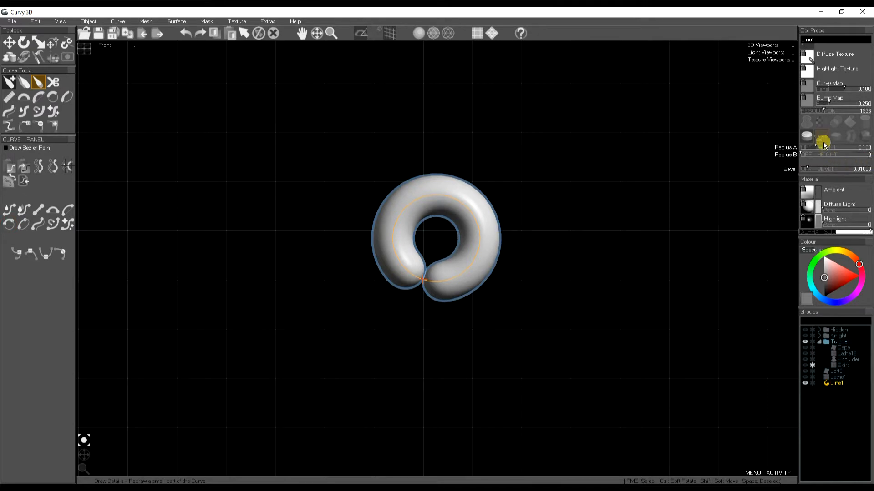
pyautogui.click(820, 136)
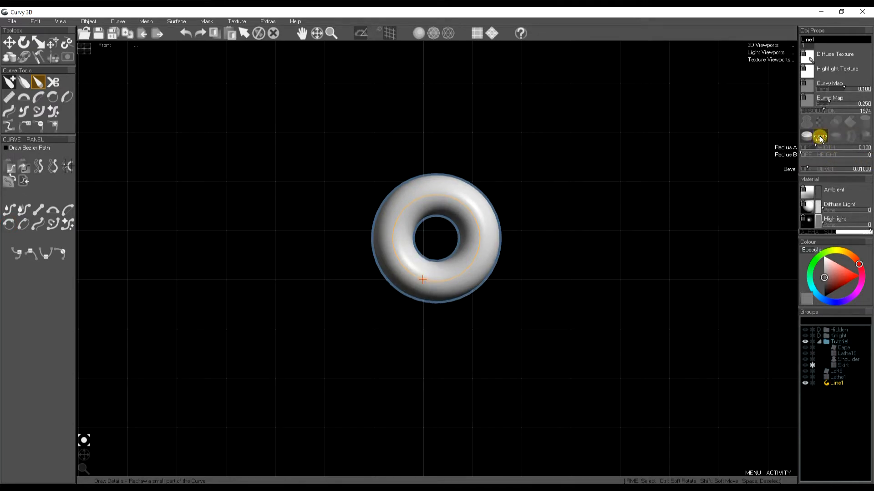
# Set the ring's Radius A to 0.0595 and check its mesh density in wireframe.
pyautogui.moveTo(815, 144); pyautogui.dragTo(812, 145)
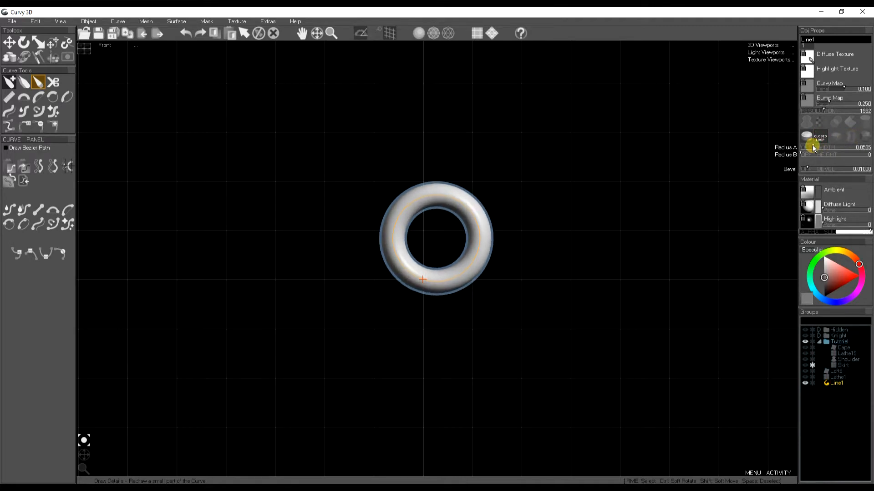
pyautogui.press('a')
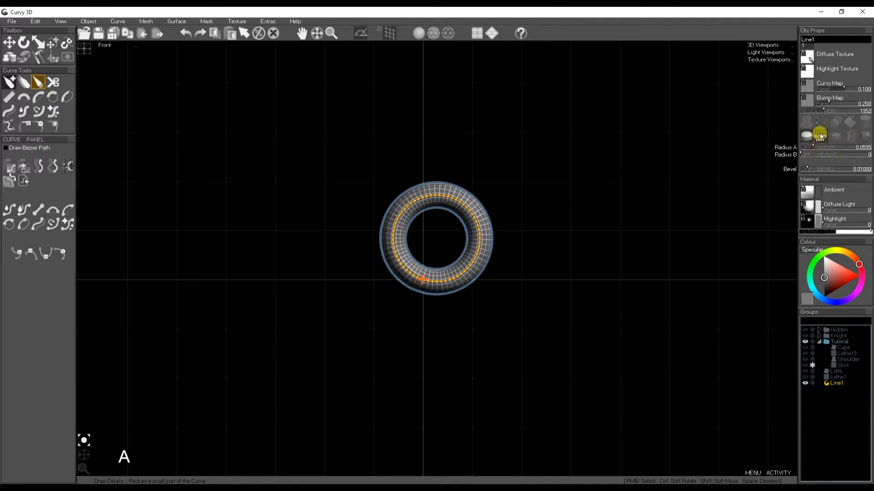
pyautogui.moveTo(824, 109); pyautogui.dragTo(825, 111)
pyautogui.press('a')
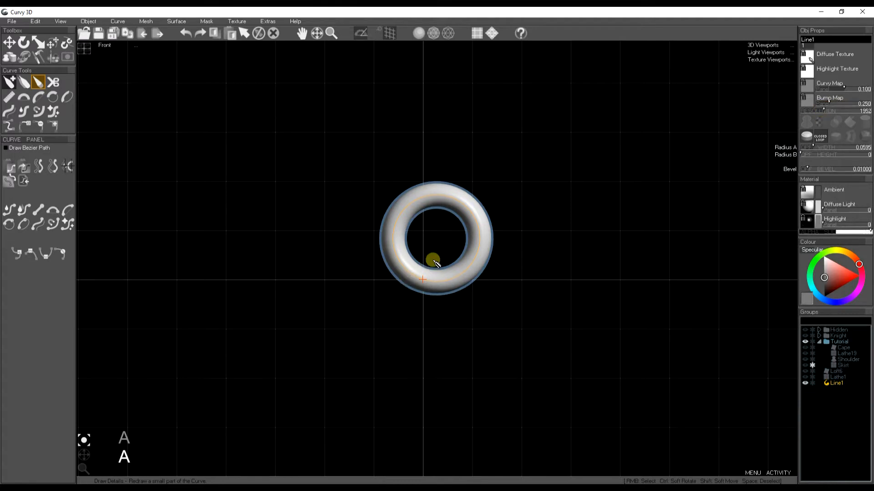
# Move the ring to the left of the vertical axis, duplicate it, and slide the copy sideways until both rings touch.
pyautogui.press('w')
pyautogui.moveTo(440, 242); pyautogui.dragTo(280, 231)
pyautogui.press('space')
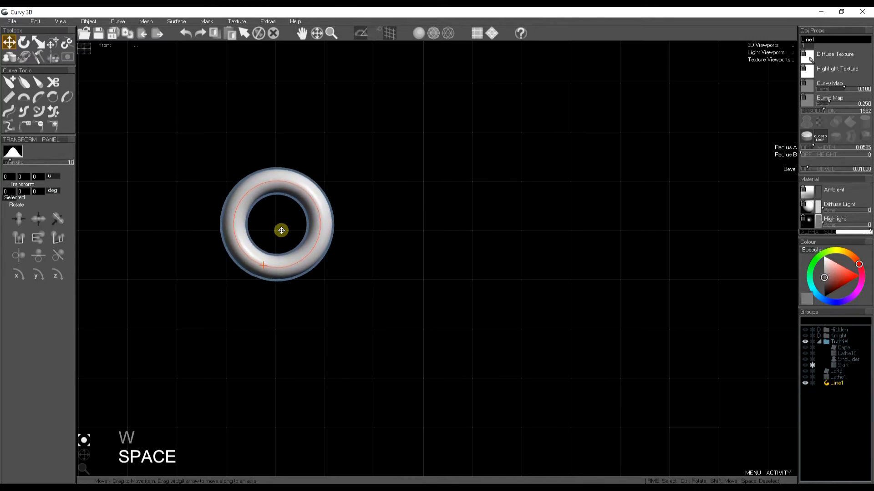
pyautogui.click(35, 21)
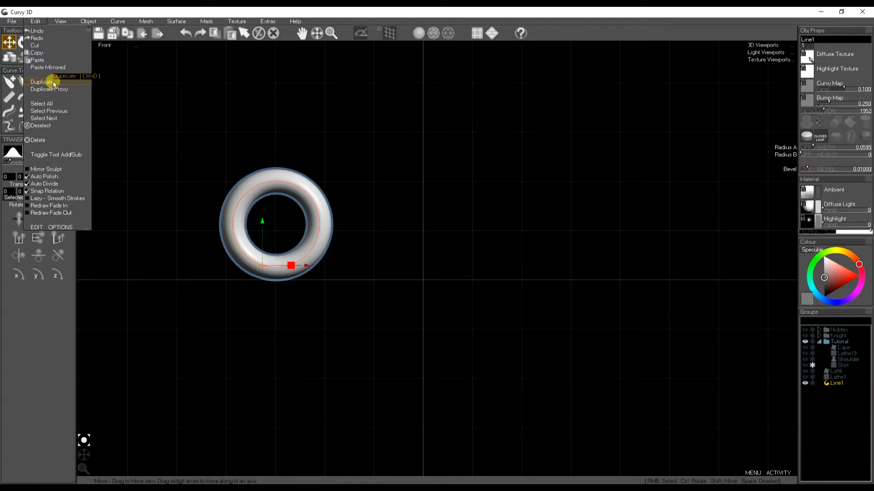
pyautogui.click(53, 81)
pyautogui.moveTo(310, 268); pyautogui.dragTo(419, 273)
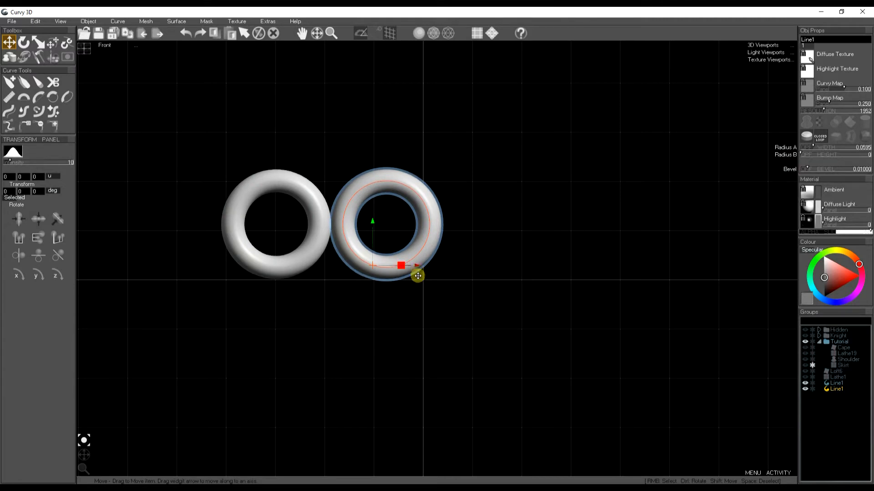
# Duplicate both rings together and offset the copies downward and half a ring to the left as an overlapping second row.
pyautogui.moveTo(377, 287); pyautogui.dragTo(404, 275, button='middle')
pyautogui.scroll(2, 385, 250)
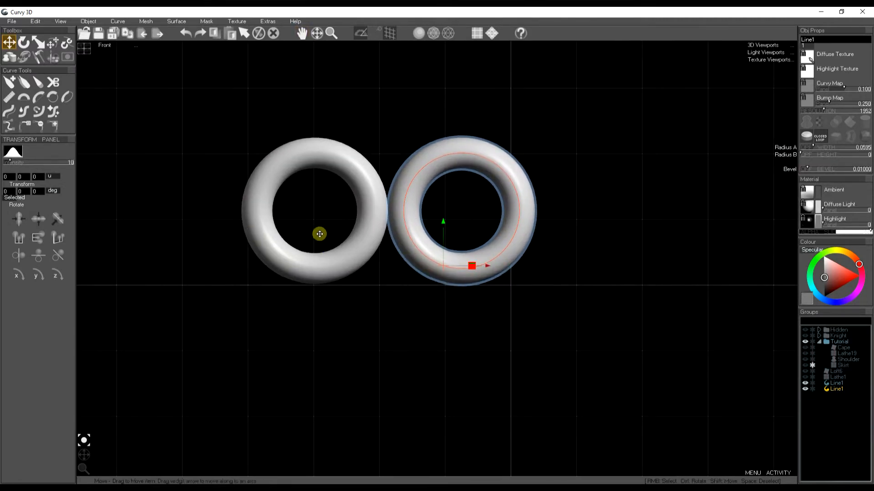
pyautogui.click(830, 390)
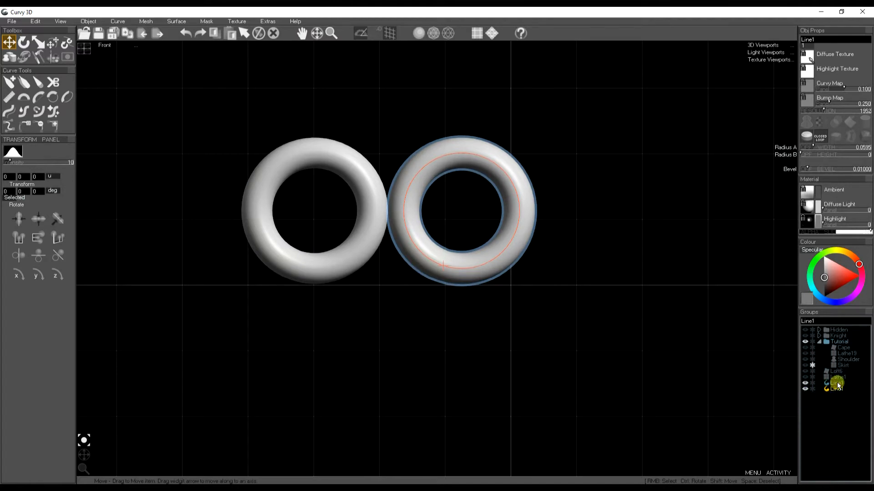
pyautogui.keyDown('ctrl'); pyautogui.click(837, 384); pyautogui.keyUp('ctrl')
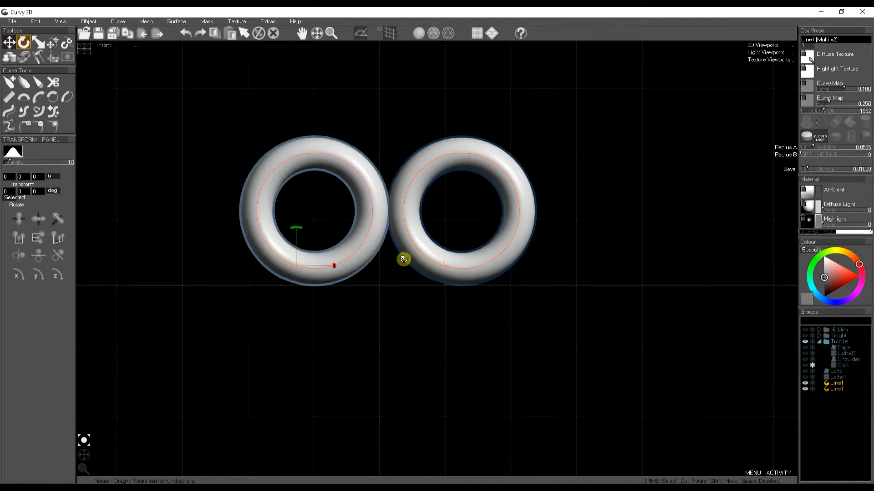
pyautogui.hotkey('ctrl', 'd')
pyautogui.moveTo(444, 222); pyautogui.dragTo(442, 302)
pyautogui.moveTo(487, 349); pyautogui.dragTo(416, 345)
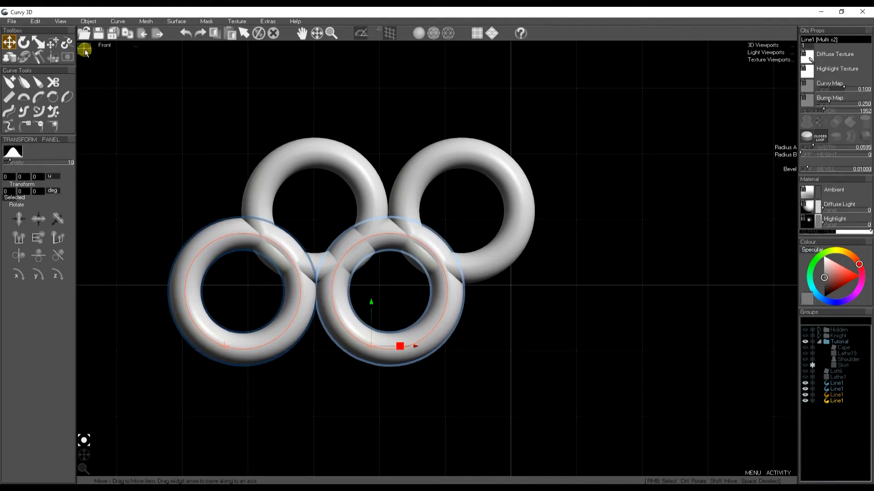
# In the left view, tilt the lower ring pair slightly one way and the upper pair by the same amount the opposite way.
pyautogui.hotkey('ctrl', '2')
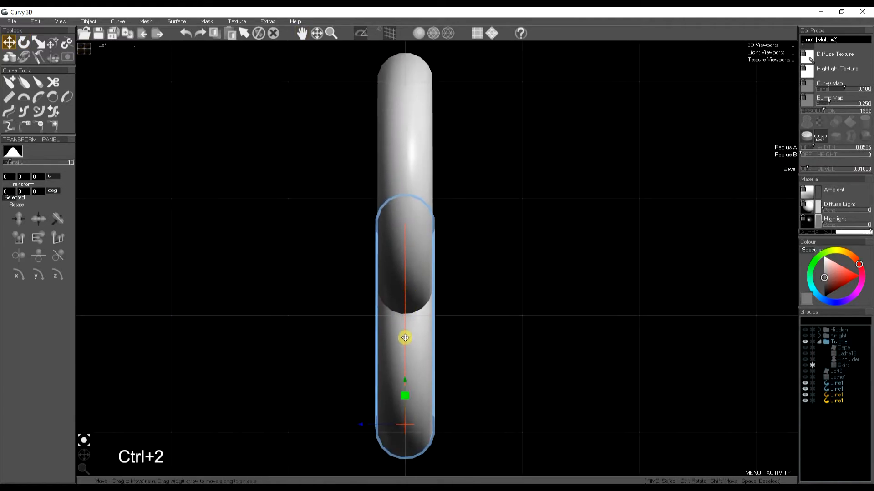
pyautogui.press('e')
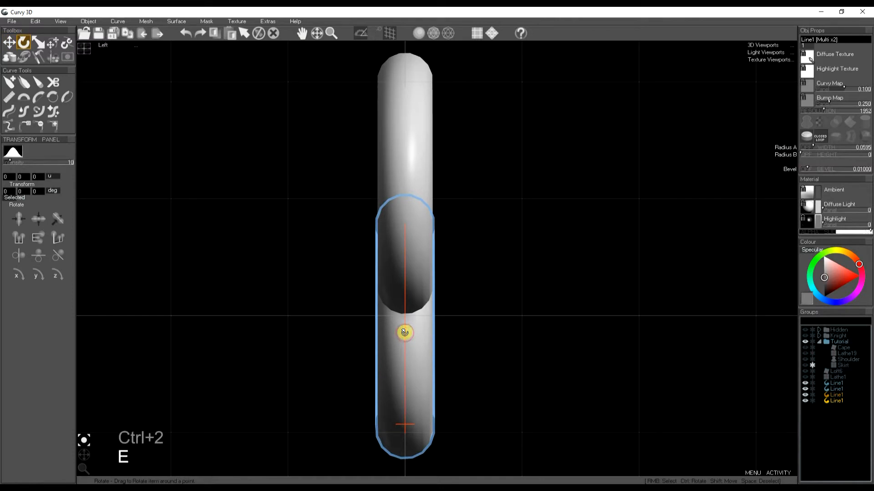
pyautogui.moveTo(407, 332); pyautogui.dragTo(417, 331)
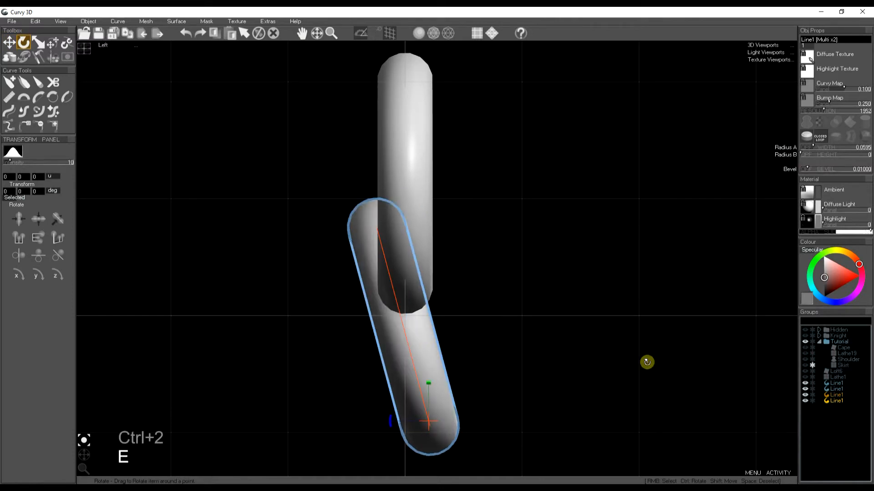
pyautogui.click(835, 384)
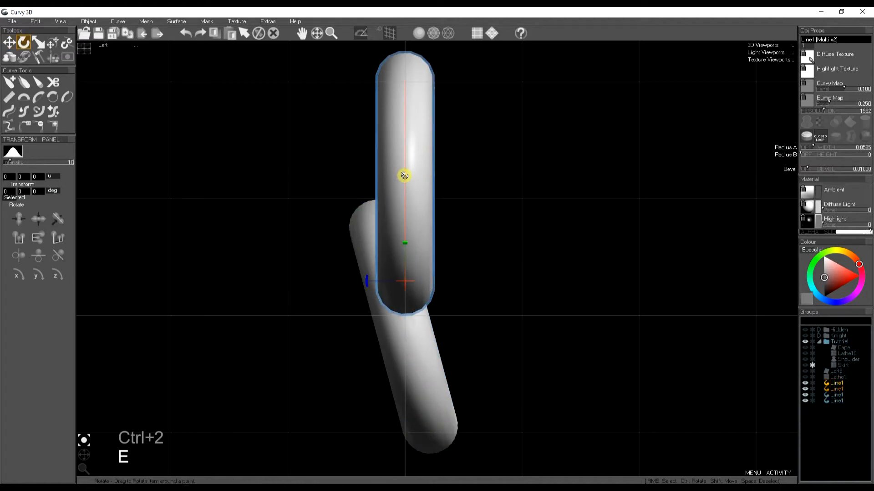
pyautogui.moveTo(391, 179); pyautogui.dragTo(387, 181)
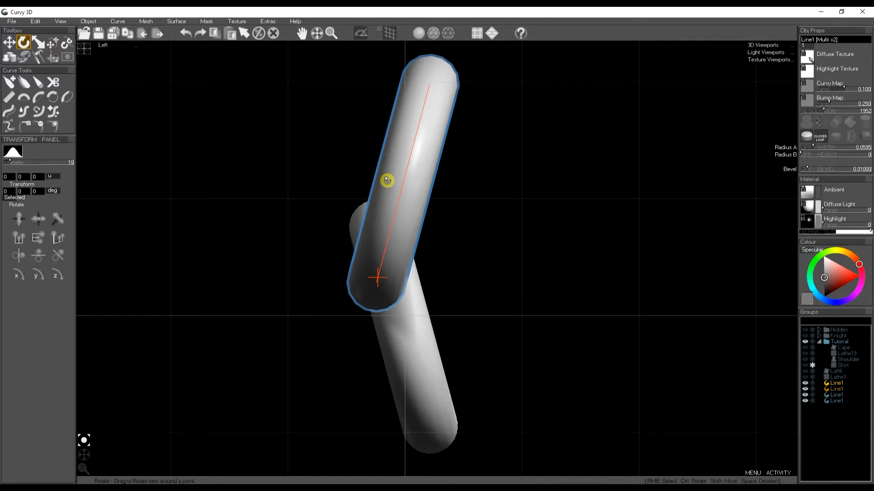
# Raise the lower ring pair in the perspective view until its rings interlink with the upper pair, and deselect everything.
pyautogui.hotkey('ctrl', '3')
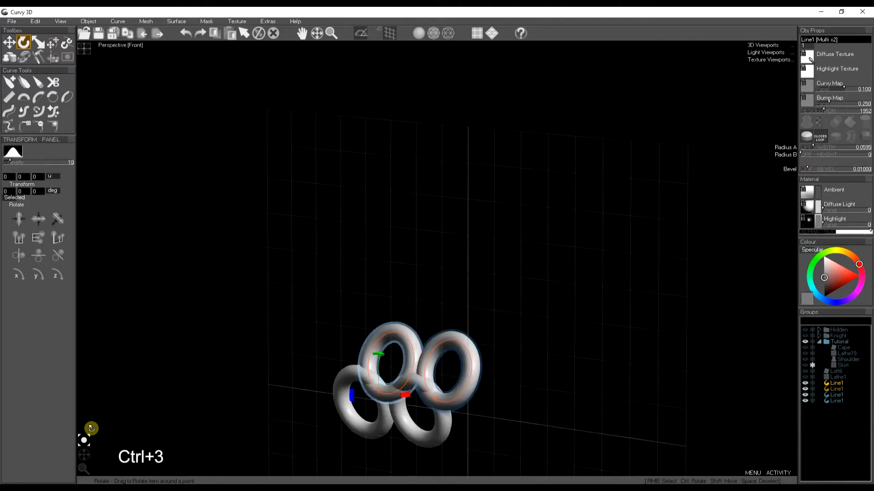
pyautogui.moveTo(429, 411); pyautogui.dragTo(443, 349, button='middle')
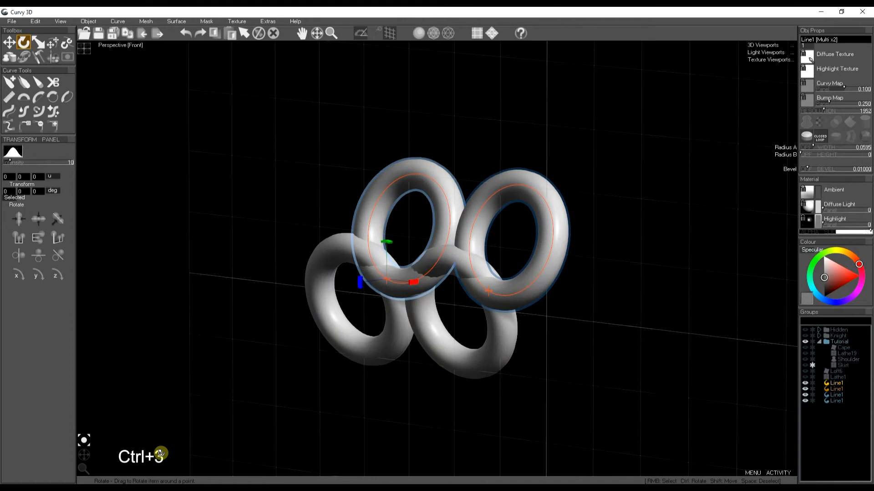
pyautogui.click(84, 455)
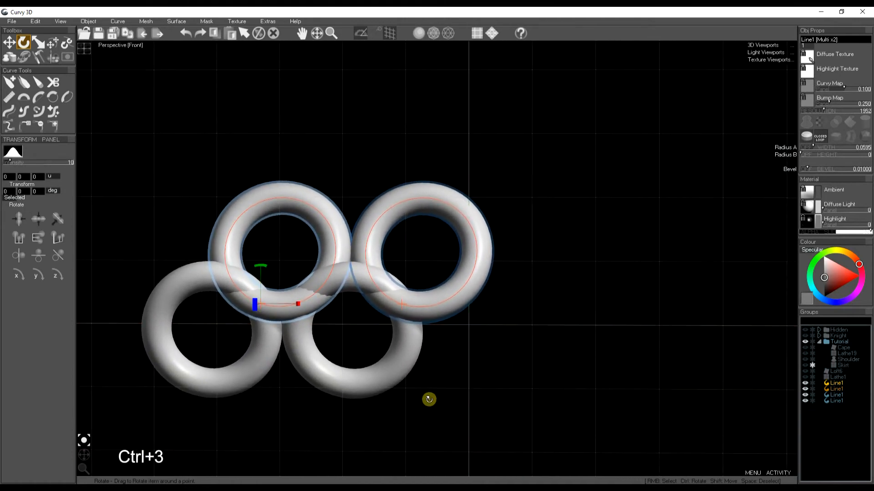
pyautogui.click(836, 395)
pyautogui.keyDown('shift'); pyautogui.click(839, 404); pyautogui.keyUp('shift')
pyautogui.moveTo(288, 354); pyautogui.dragTo(409, 301, button='middle')
pyautogui.scroll(3, 412, 303)
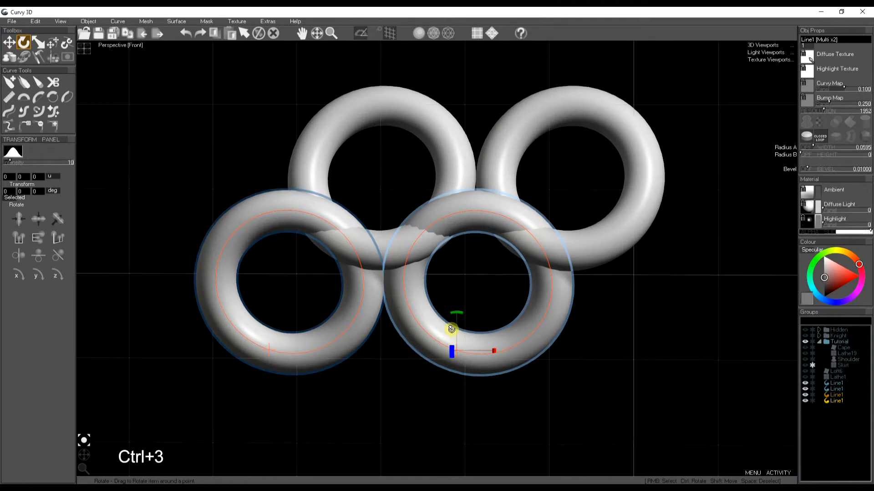
pyautogui.press('w')
pyautogui.moveTo(455, 306); pyautogui.dragTo(457, 257)
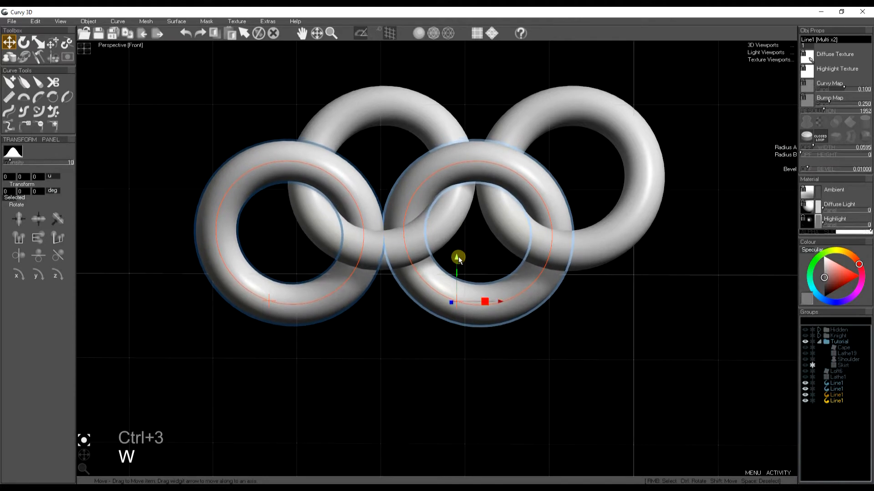
pyautogui.press('space')
pyautogui.scroll(-5, 429, 236)
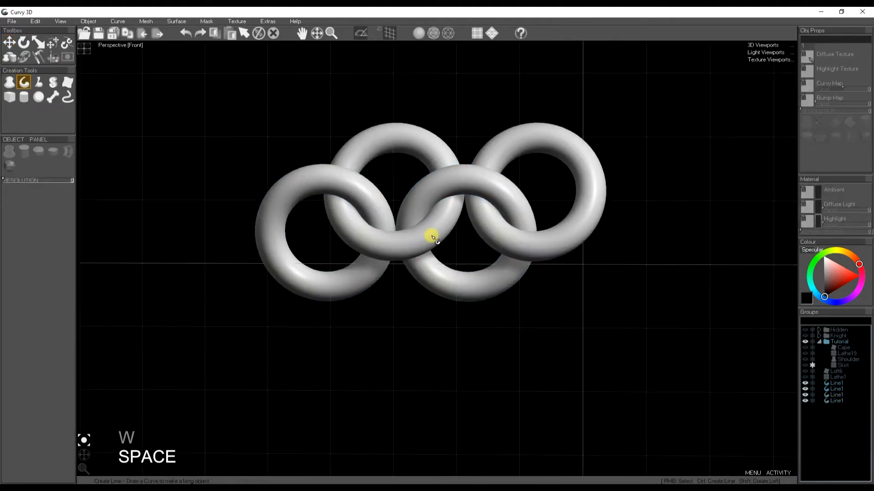
pyautogui.moveTo(430, 237); pyautogui.dragTo(368, 264, button='middle')
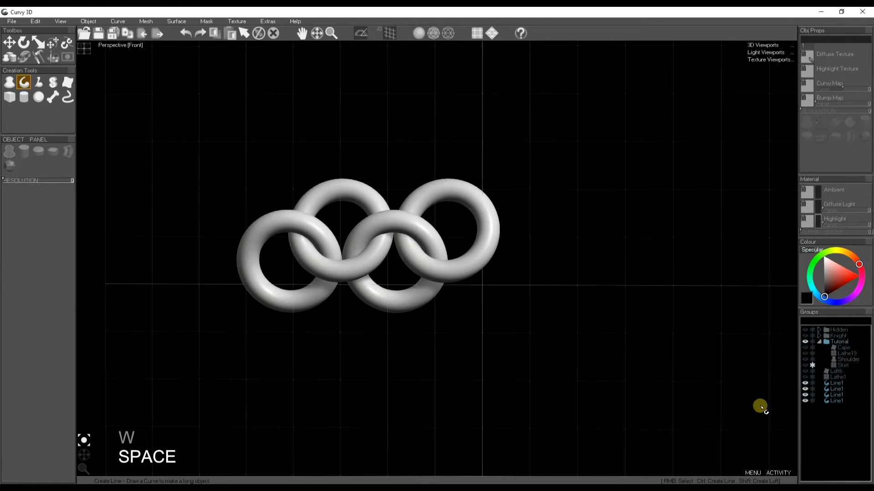
# Group all four rings and name the group LinksHiRes.
pyautogui.click(837, 397)
pyautogui.hotkey('ctrl', 'g')
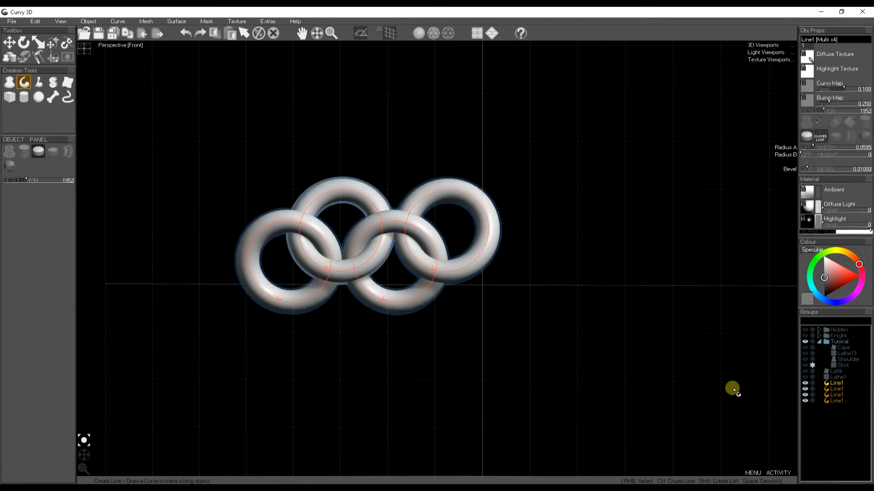
pyautogui.press('BackSpace')
pyautogui.press('BackSpace')
pyautogui.press('BackSpace')
pyautogui.press('BackSpace')
pyautogui.press('BackSpace')
pyautogui.press('BackSpace')
pyautogui.write('Lin')
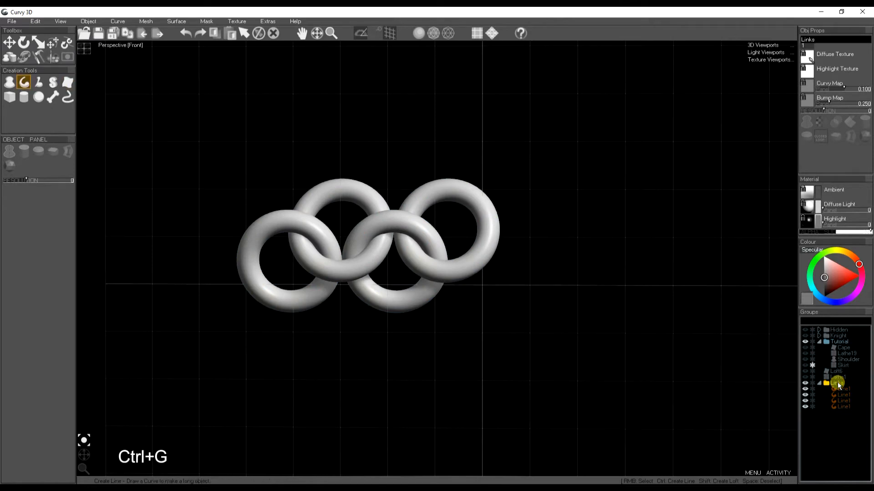
pyautogui.write('ksHiRes')
pyautogui.press('Return')
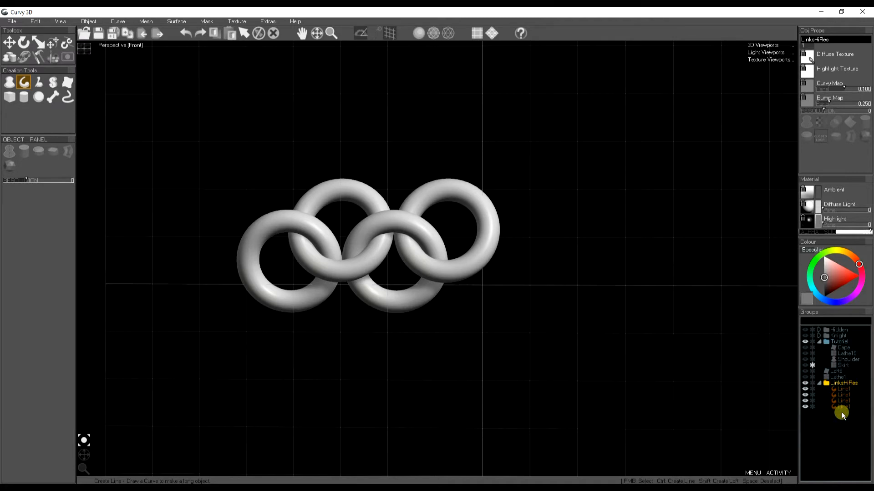
# Duplicate the LinksHiRes group and join the copy's four rings into a single mesh.
pyautogui.hotkey('ctrl', 'd')
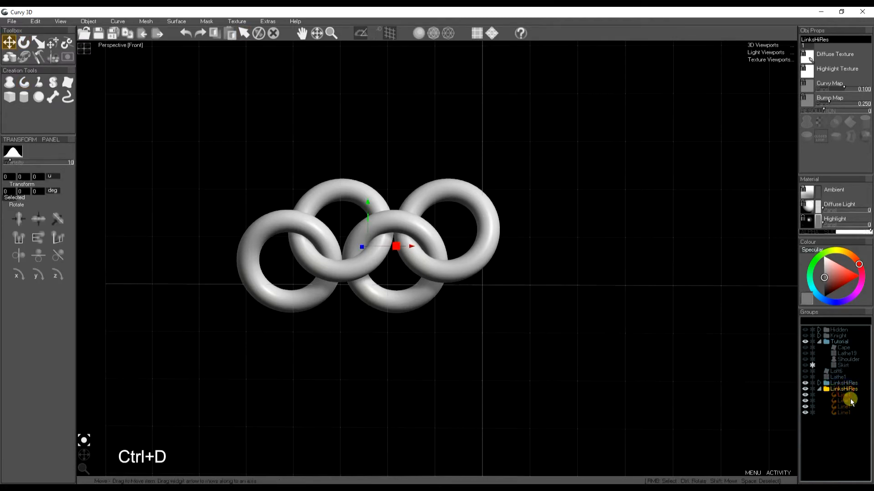
pyautogui.click(146, 21)
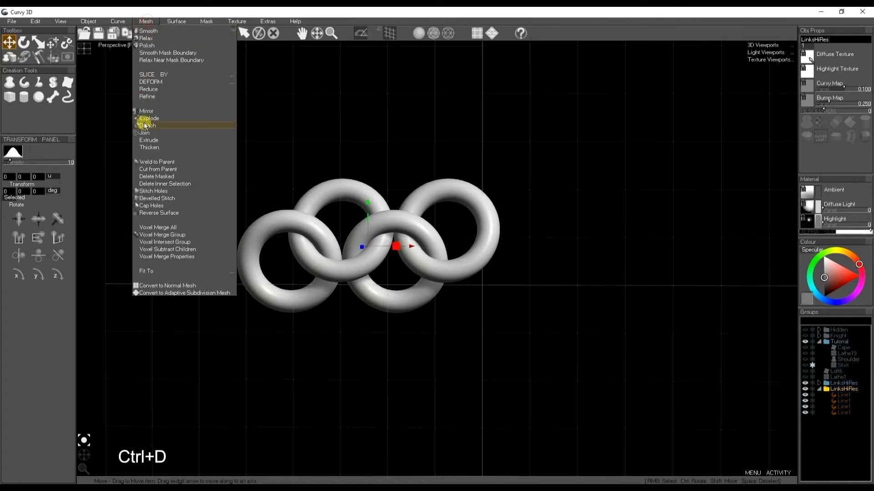
pyautogui.click(152, 135)
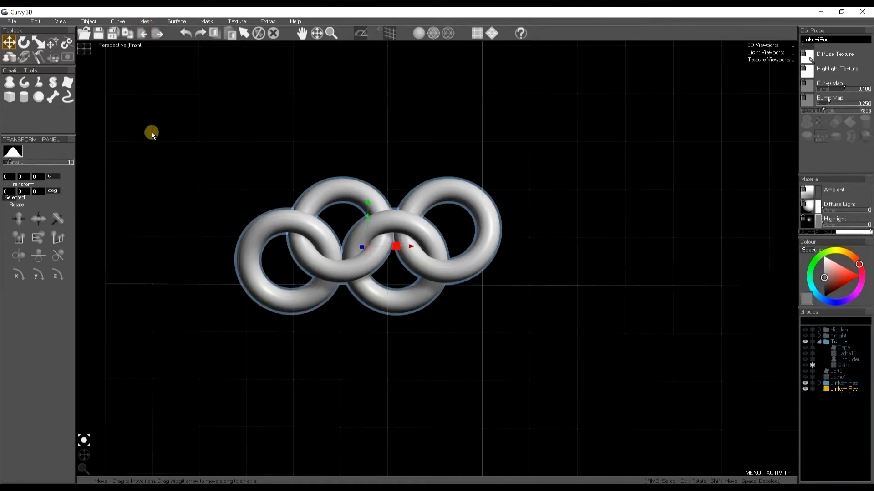
pyautogui.press('a')
pyautogui.press('a')
# Scale the joined link mesh down uniformly to roughly half size and hide the original LinksHiRes group.
pyautogui.scroll(-1, 385, 265)
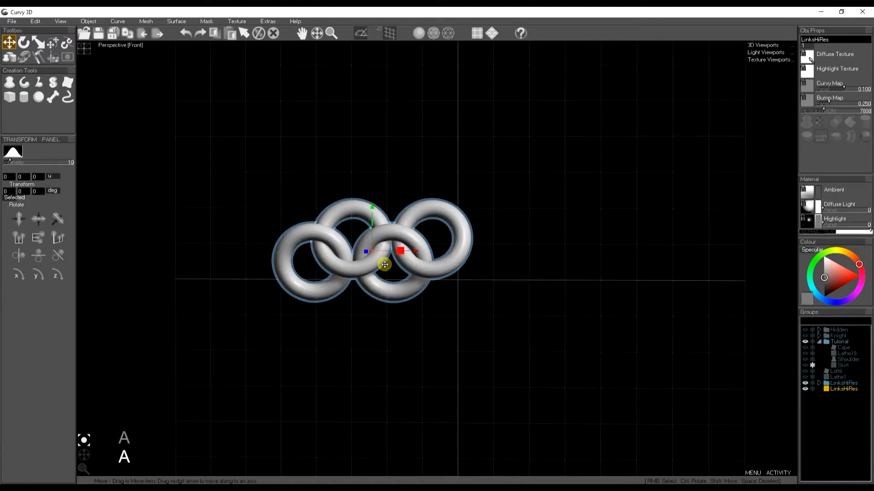
pyautogui.scroll(-1, 388, 269)
pyautogui.moveTo(389, 279); pyautogui.dragTo(387, 279, button='middle')
pyautogui.moveTo(387, 279); pyautogui.dragTo(351, 248)
pyautogui.press('w')
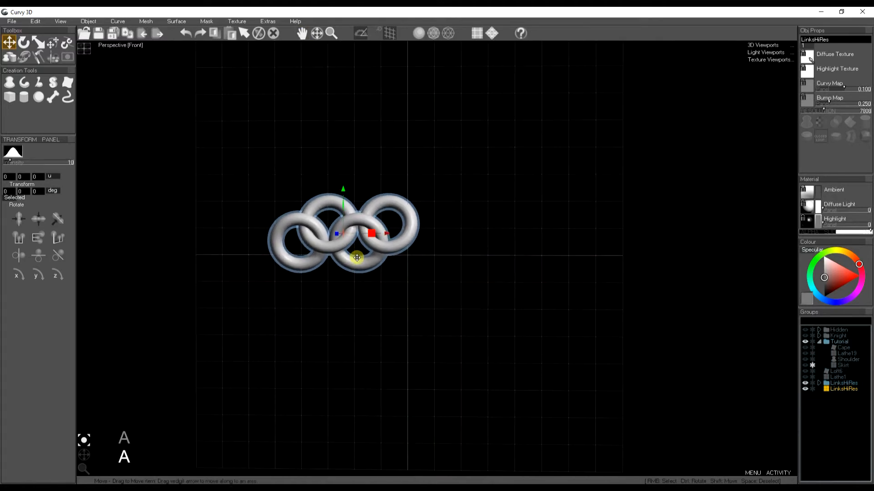
pyautogui.press('e')
pyautogui.press('r')
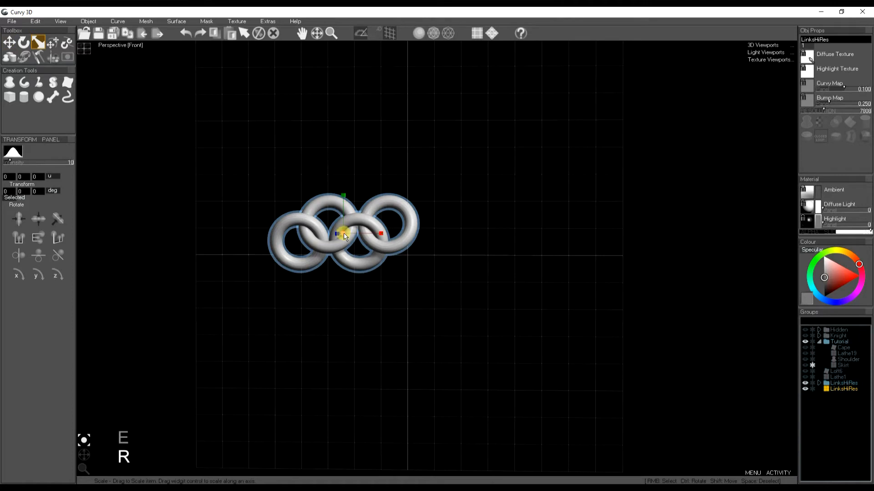
pyautogui.moveTo(344, 234); pyautogui.dragTo(320, 255)
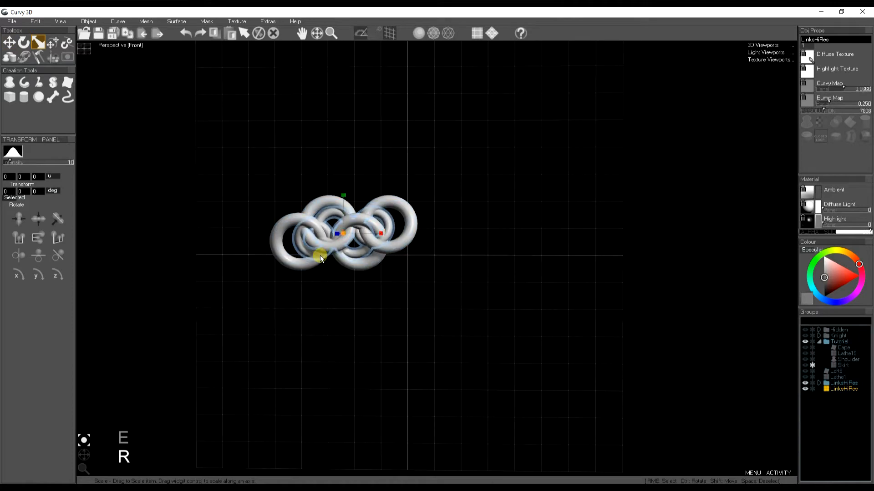
pyautogui.click(805, 384)
# Shrink the joined link mesh further and place it just above the horizontal axis and left of the vertical axis.
pyautogui.moveTo(344, 237); pyautogui.dragTo(232, 144)
pyautogui.press('w')
pyautogui.press('e')
pyautogui.press('r')
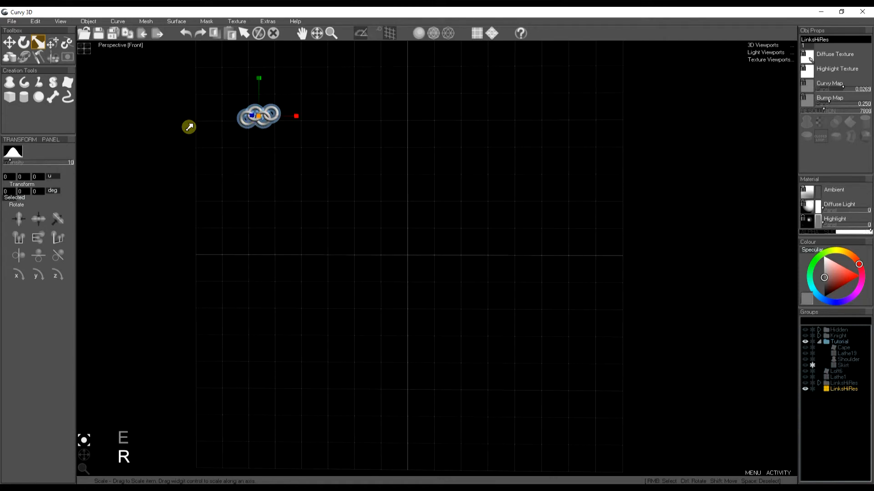
pyautogui.press('w')
pyautogui.moveTo(267, 127); pyautogui.dragTo(365, 212)
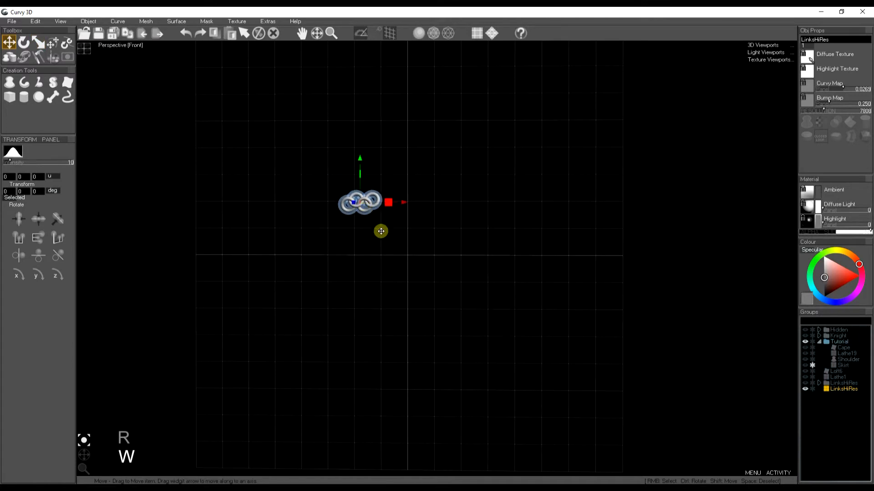
pyautogui.scroll(5, 367, 205)
pyautogui.moveTo(433, 279); pyautogui.dragTo(407, 236, button='middle')
# Create a duplicate proxy of the joined links, change its action type to Array, and set both offset counts to 4.
pyautogui.click(37, 23)
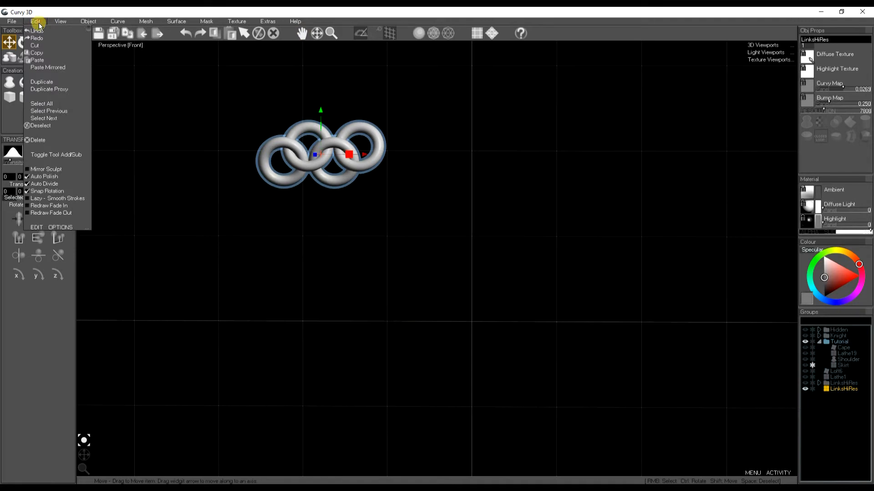
pyautogui.click(50, 89)
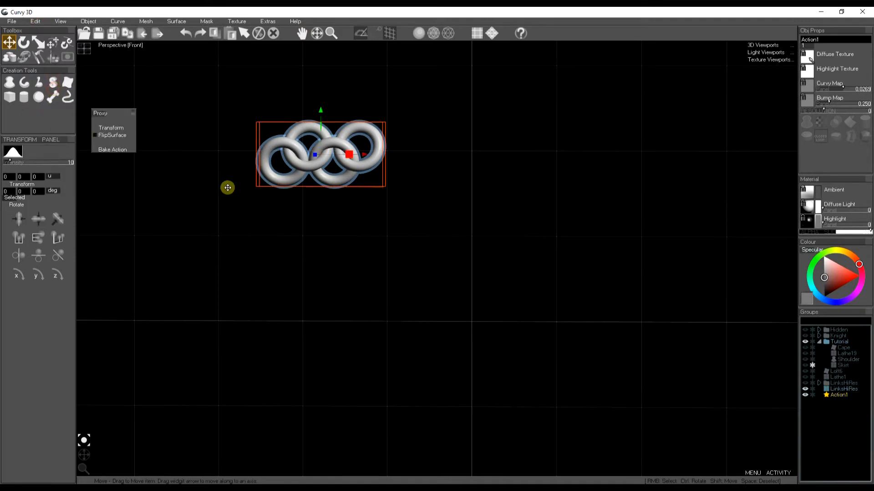
pyautogui.click(101, 116)
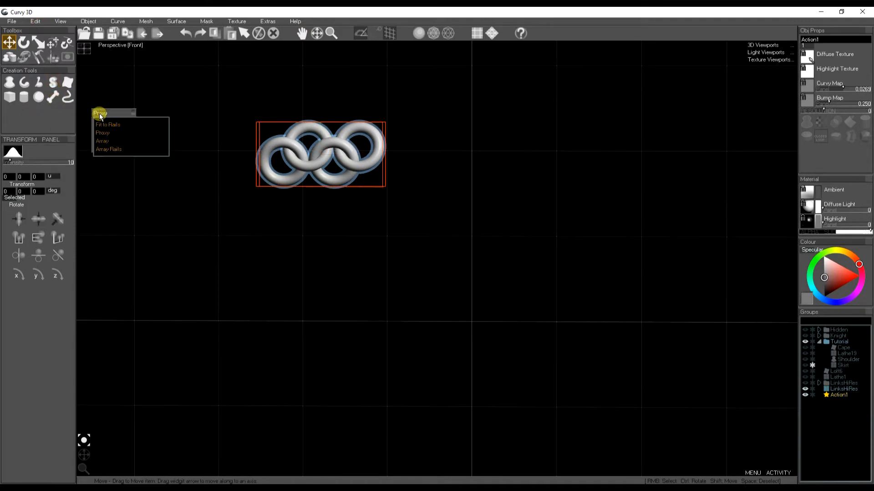
pyautogui.click(108, 141)
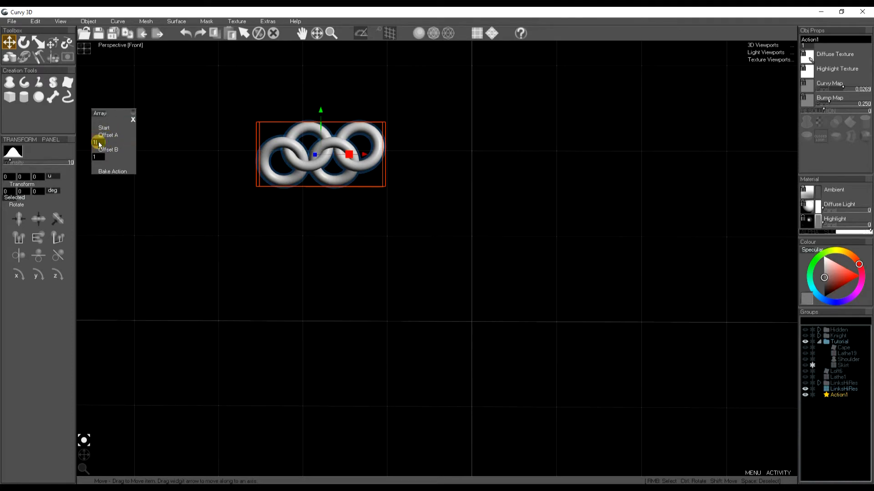
pyautogui.write('3')
pyautogui.press('BackSpace')
pyautogui.press('BackSpace')
pyautogui.write('3')
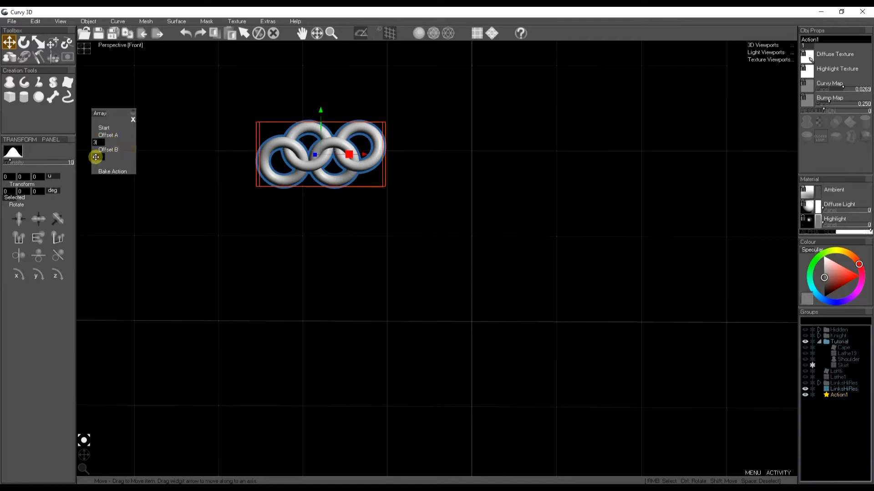
pyautogui.click(104, 160)
# Move the array's Offset A sideways and Offset B downward until the repeated links interlock seamlessly in both directions.
pyautogui.click(110, 135)
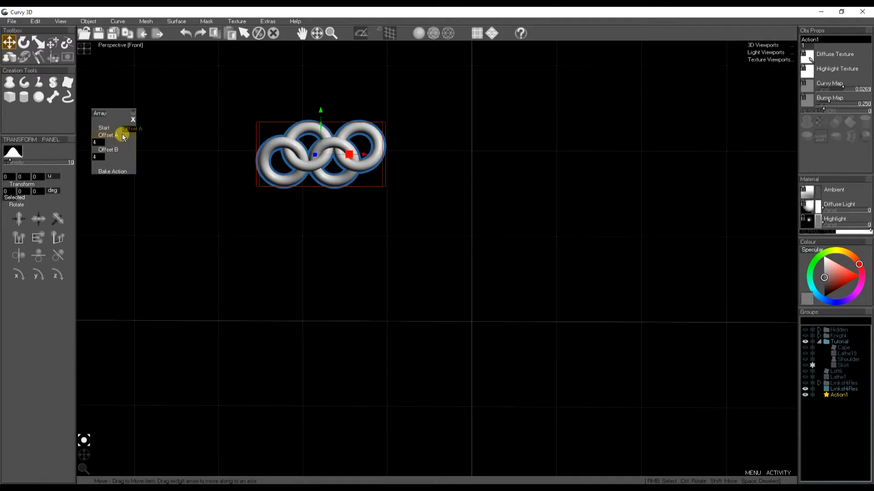
pyautogui.moveTo(364, 154); pyautogui.dragTo(465, 157)
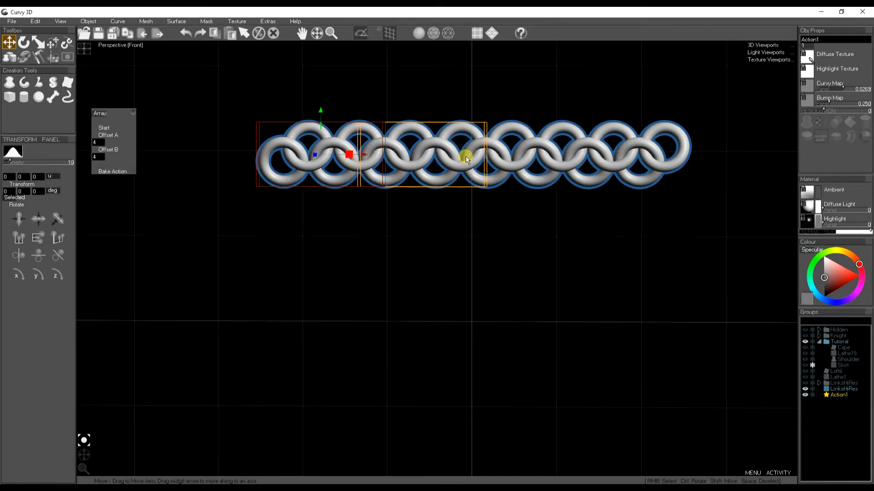
pyautogui.click(119, 149)
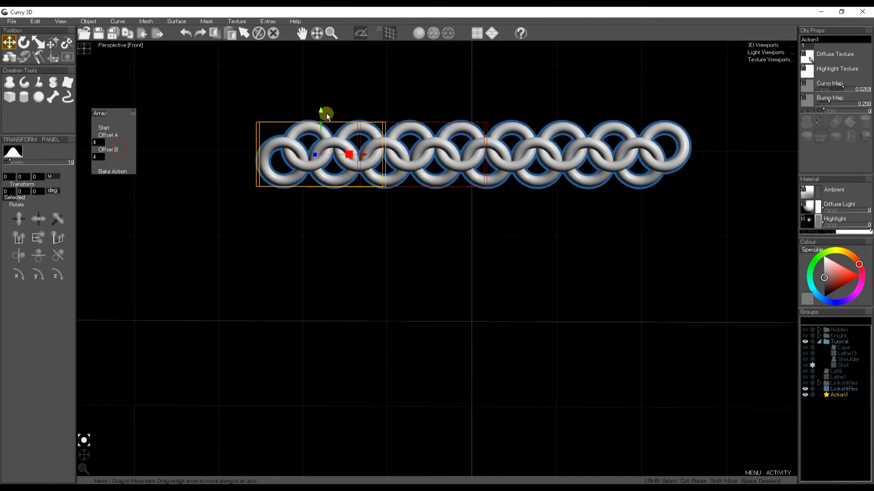
pyautogui.moveTo(320, 110); pyautogui.dragTo(324, 140)
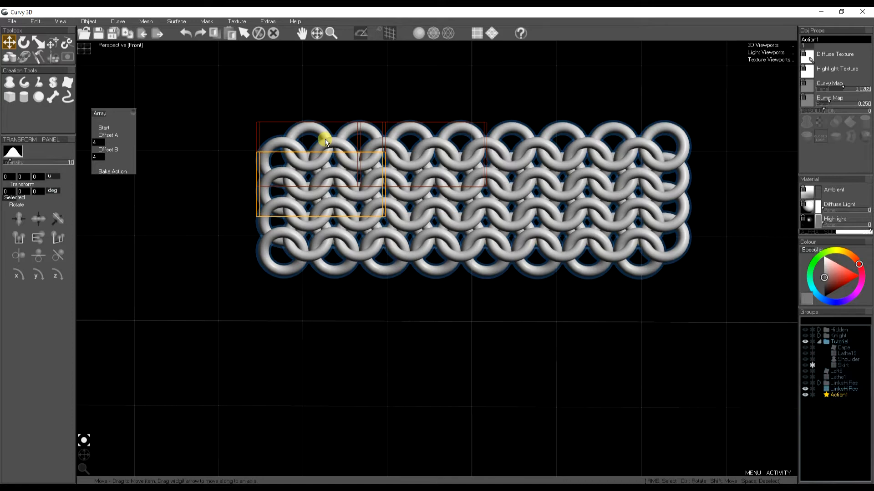
# Display the arrayed links as a depth map filling the front view, with the last two camera values set to -0.500 and 1.88.
pyautogui.hotkey('ctrl', '1')
pyautogui.scroll(4, 465, 197)
pyautogui.moveTo(465, 201); pyautogui.dragTo(411, 254, button='middle')
pyautogui.scroll(2, 418, 244)
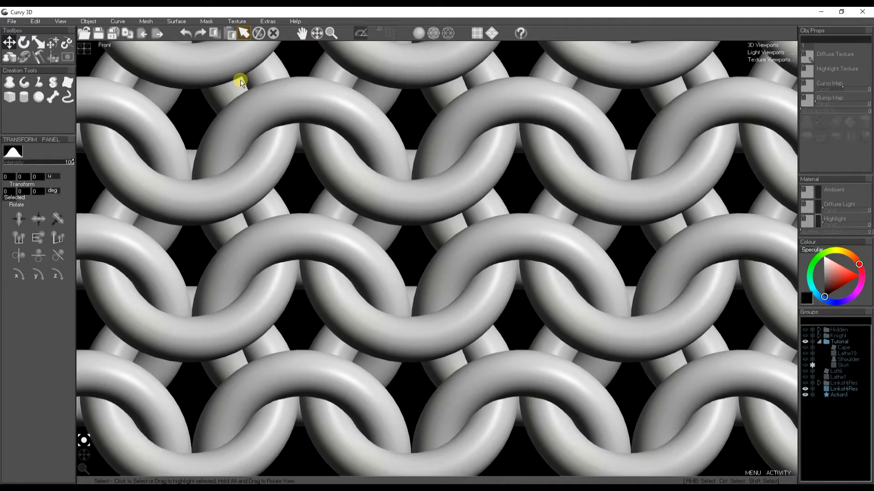
pyautogui.click(61, 21)
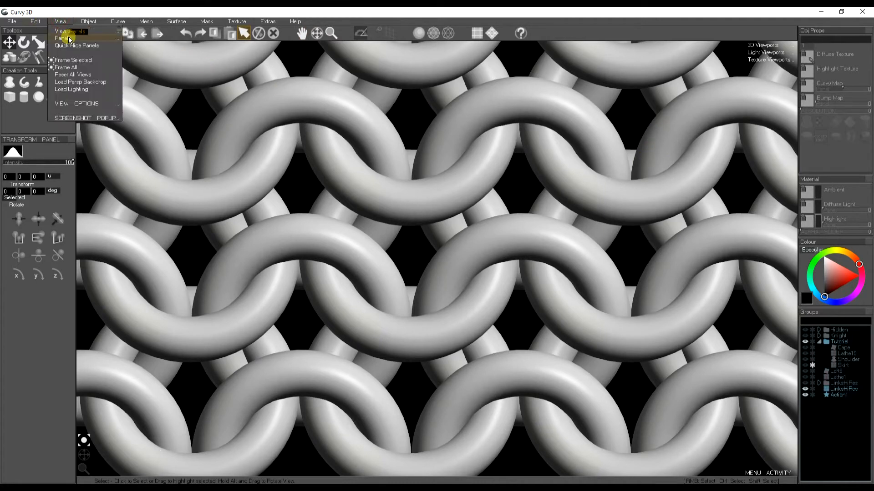
pyautogui.moveTo(70, 40)
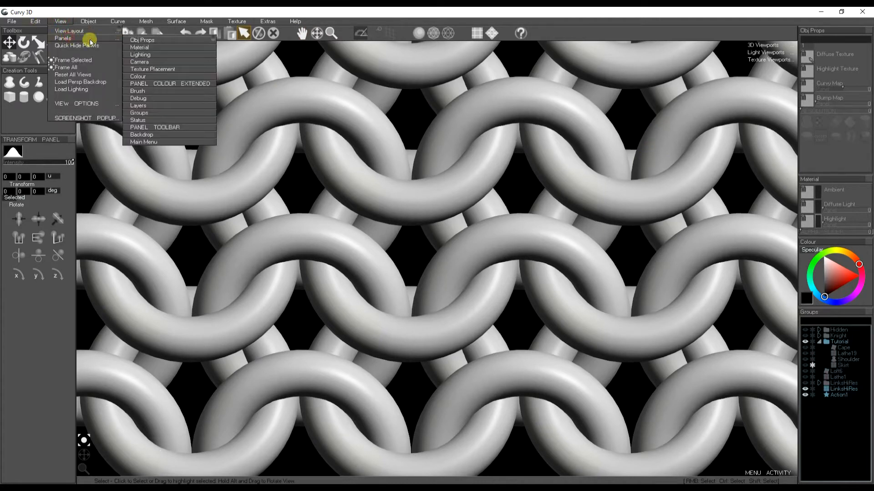
pyautogui.click(146, 62)
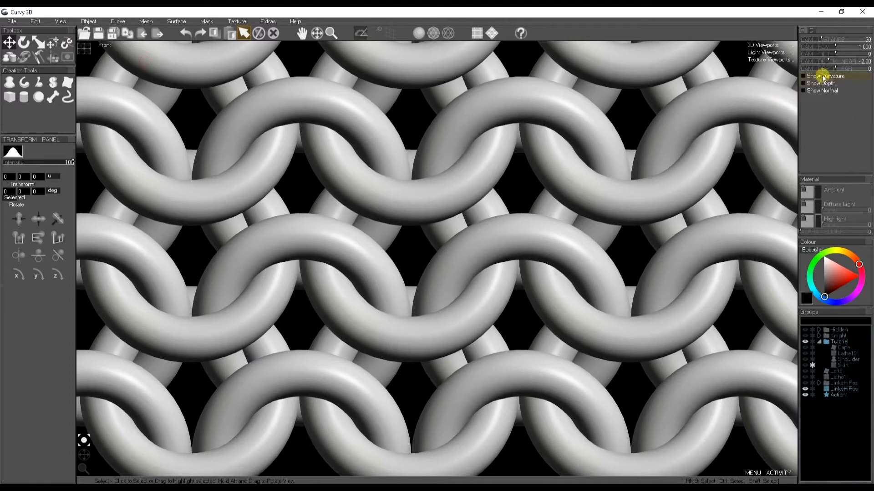
pyautogui.click(809, 85)
pyautogui.moveTo(828, 61)
pyautogui.mouseDown()
pyautogui.moveTo(844, 68)
pyautogui.moveTo(835, 62)
pyautogui.mouseUp()
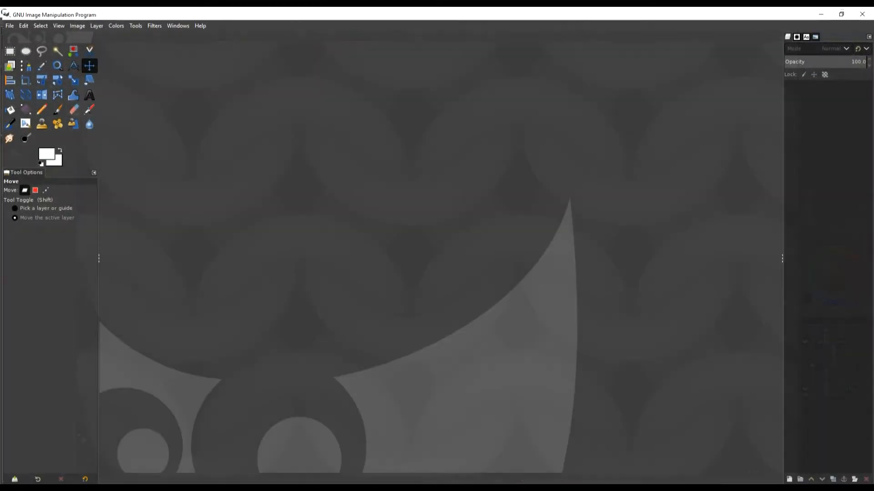
# Switch to GIMP, paste the captured depth view as a new image, and show it at 100%.
pyautogui.click(22, 23)
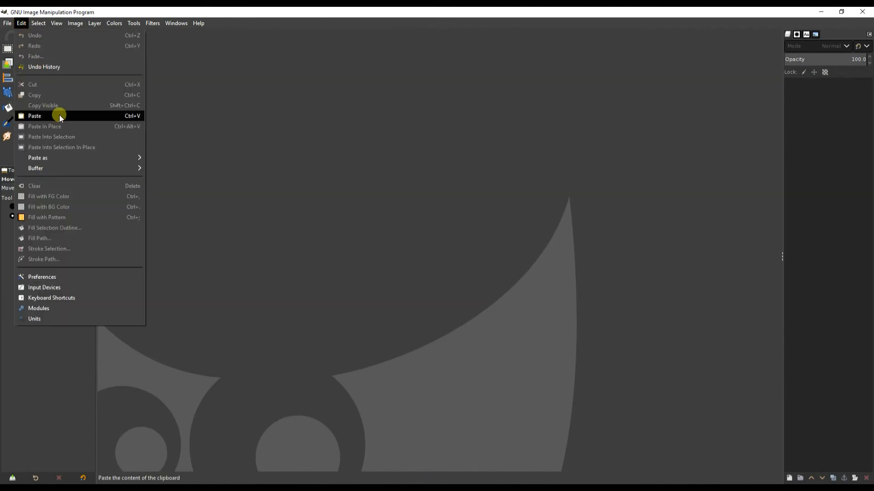
pyautogui.click(60, 115)
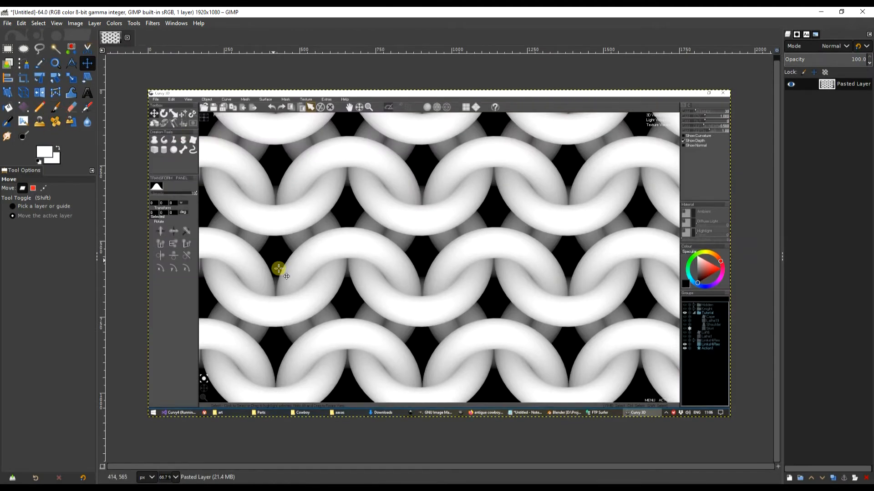
pyautogui.click(175, 477)
pyautogui.click(170, 402)
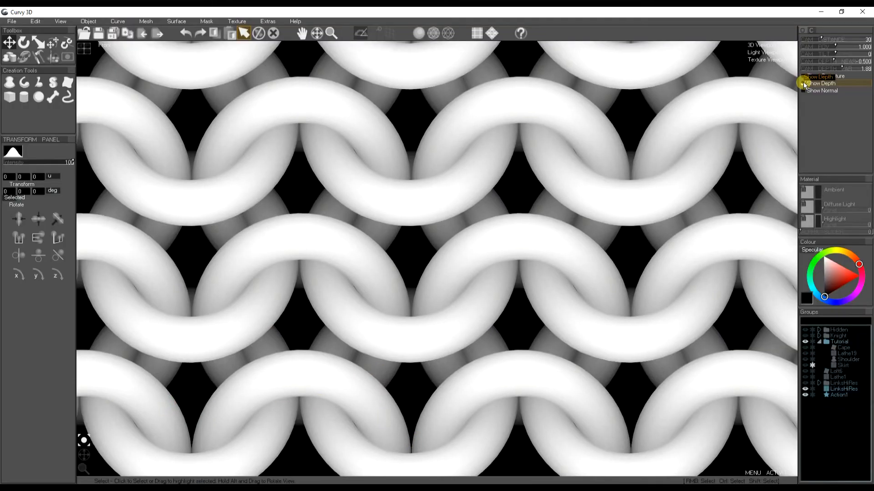
# Switch back to Curvy 3D, turn off the depth display, and give the array a black highlight and near-white ambient colour.
pyautogui.click(803, 83)
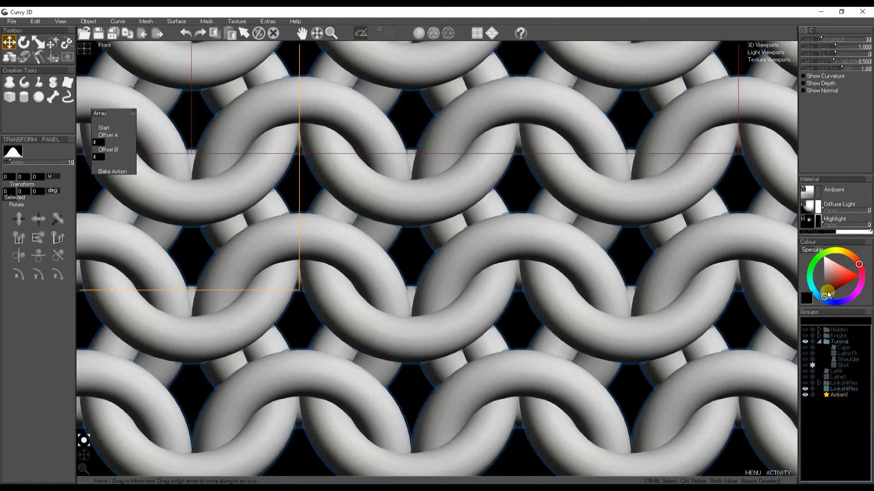
pyautogui.click(817, 209)
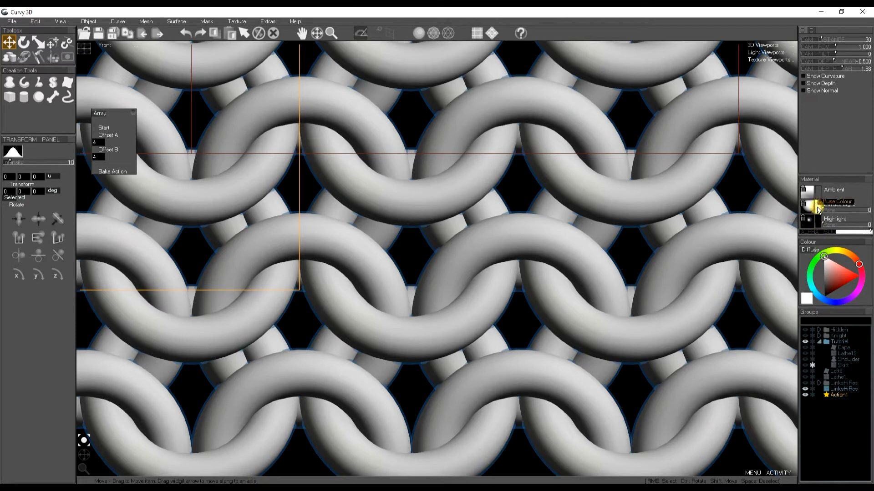
pyautogui.click(808, 191)
pyautogui.moveTo(824, 267); pyautogui.dragTo(824, 267)
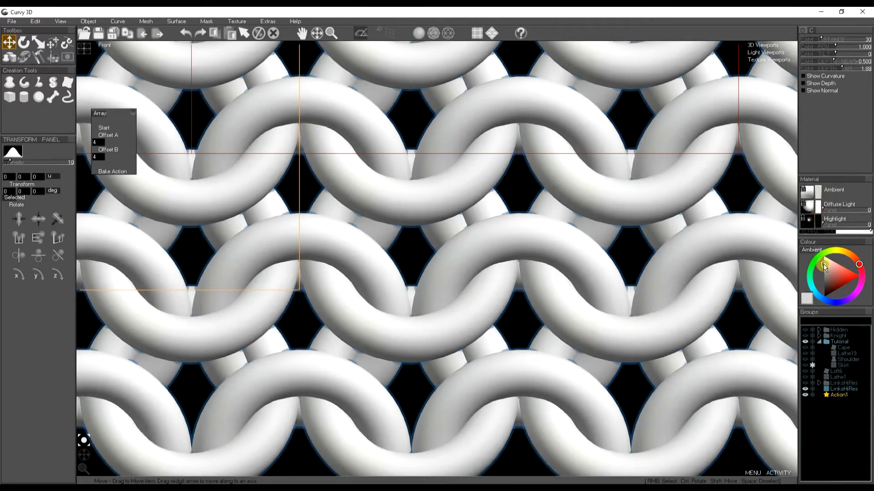
pyautogui.click(828, 428)
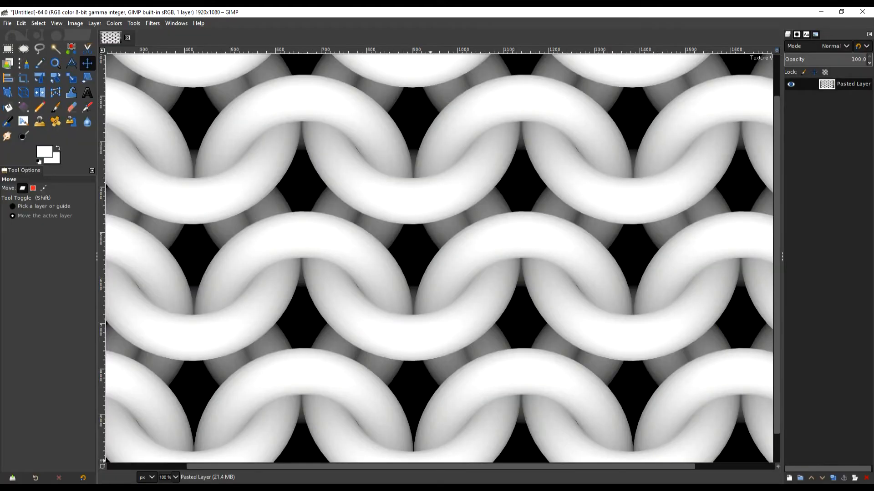
# Switch to GIMP, paste the captured shaded view as a new layer above the depth image, and hide that layer.
pyautogui.click(21, 23)
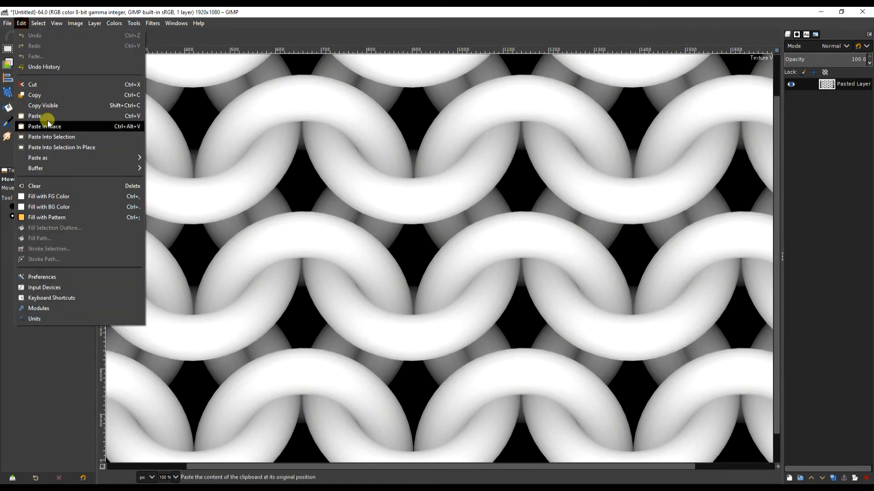
pyautogui.moveTo(63, 159)
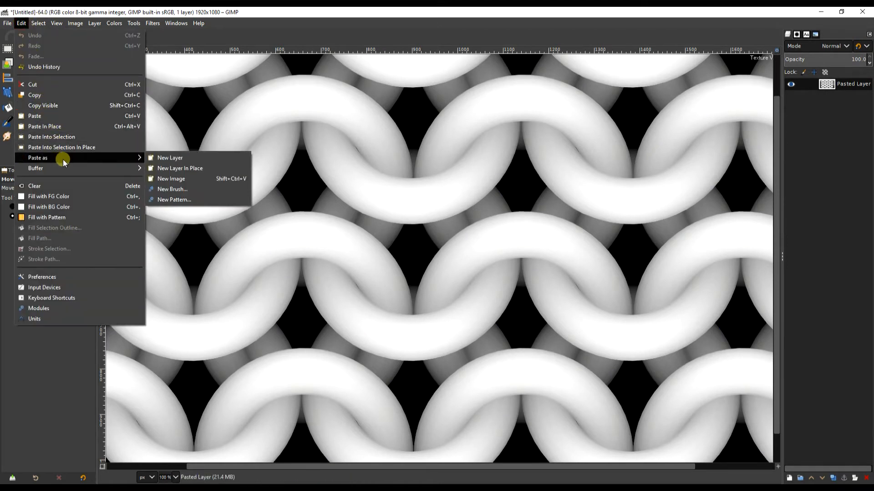
pyautogui.click(167, 158)
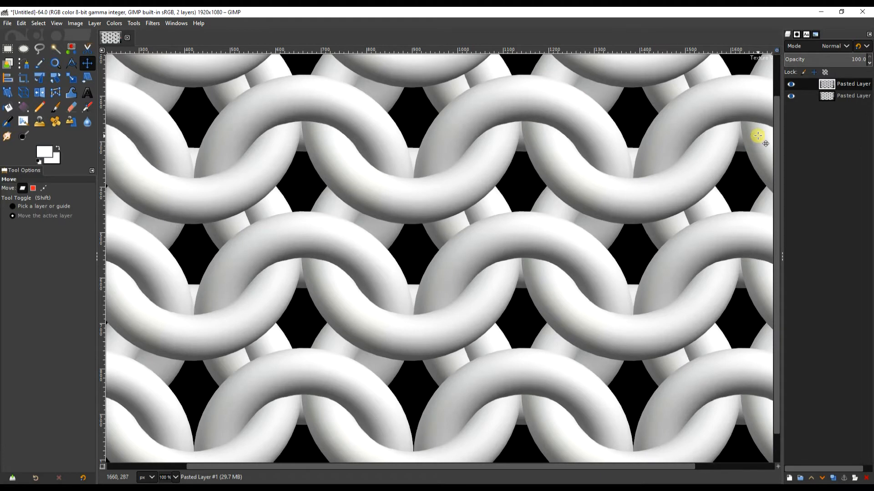
pyautogui.click(791, 84)
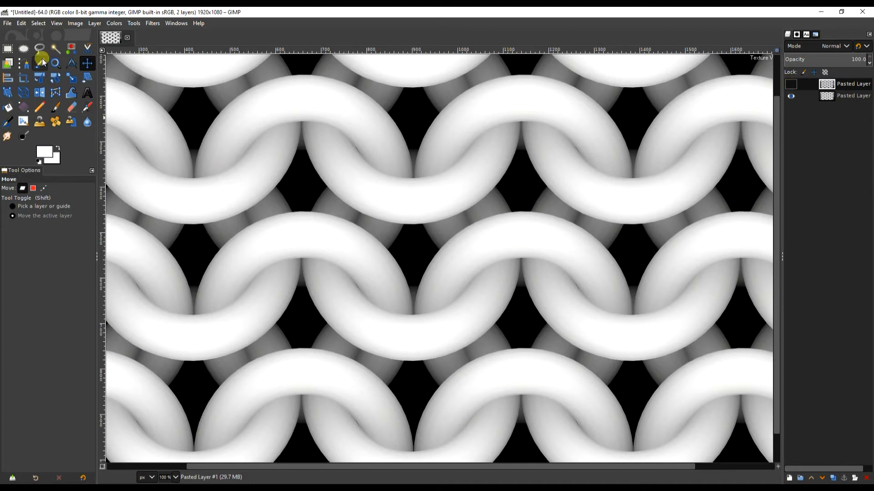
# Select a repeating tile of the link pattern, 966 × 602 px at position 657, 256, and crop the image to it.
pyautogui.click(7, 48)
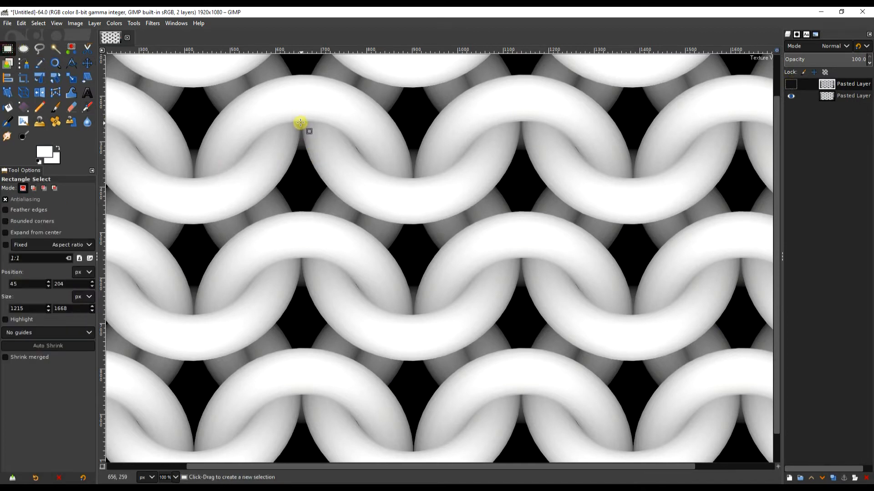
pyautogui.moveTo(301, 121); pyautogui.dragTo(521, 395)
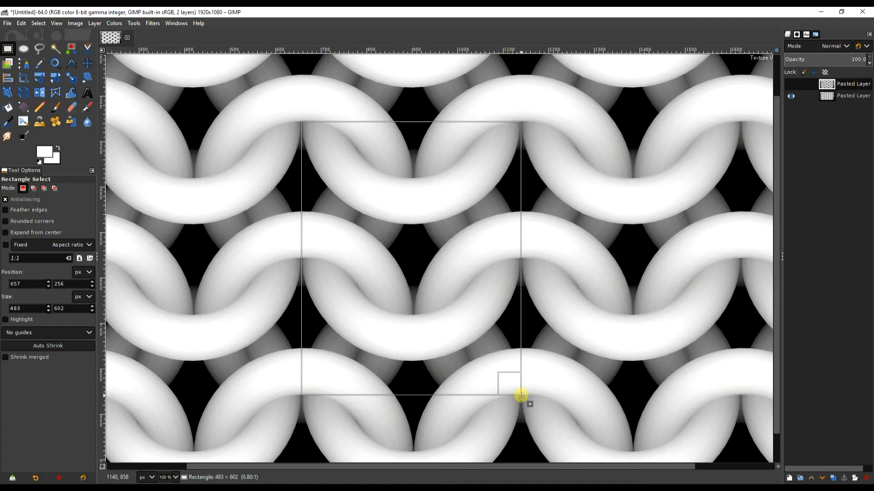
pyautogui.moveTo(521, 395); pyautogui.dragTo(521, 395)
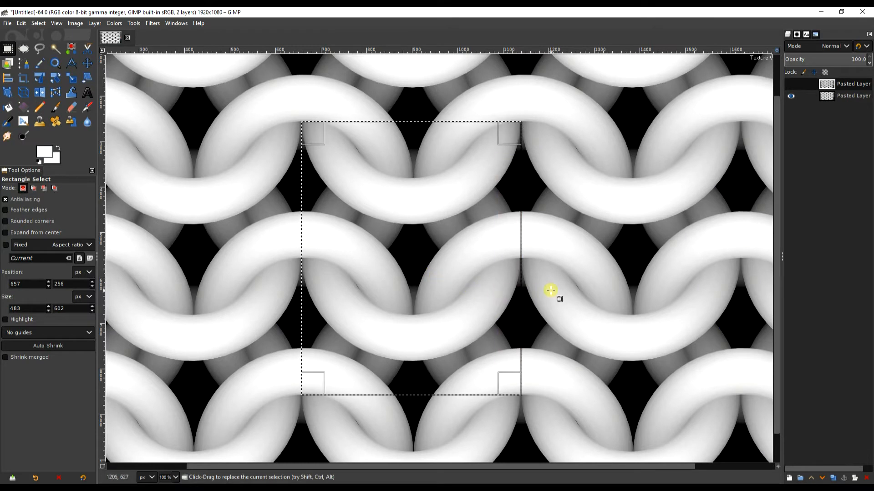
pyautogui.moveTo(560, 288); pyautogui.dragTo(457, 289, button='middle')
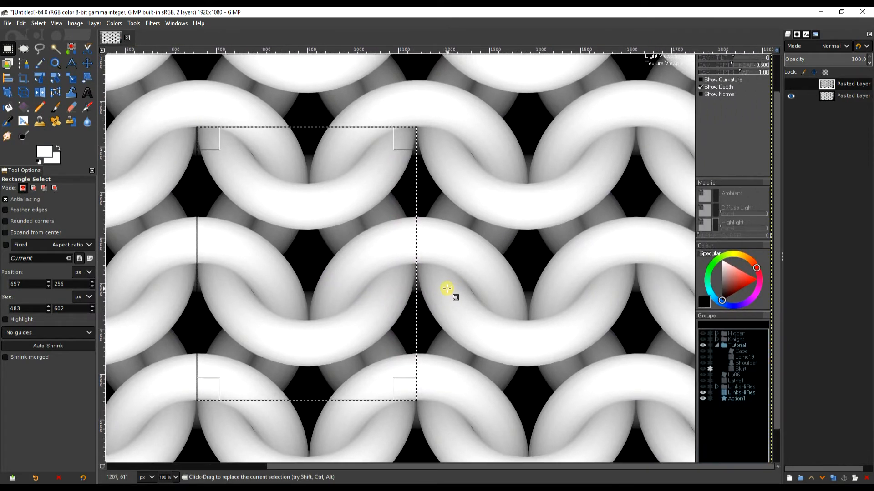
pyautogui.moveTo(406, 267); pyautogui.dragTo(625, 281)
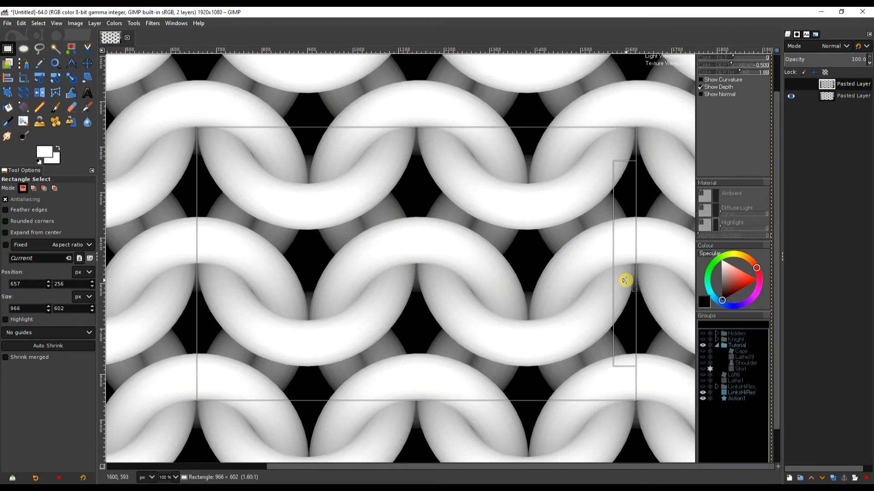
pyautogui.moveTo(625, 280); pyautogui.dragTo(625, 281)
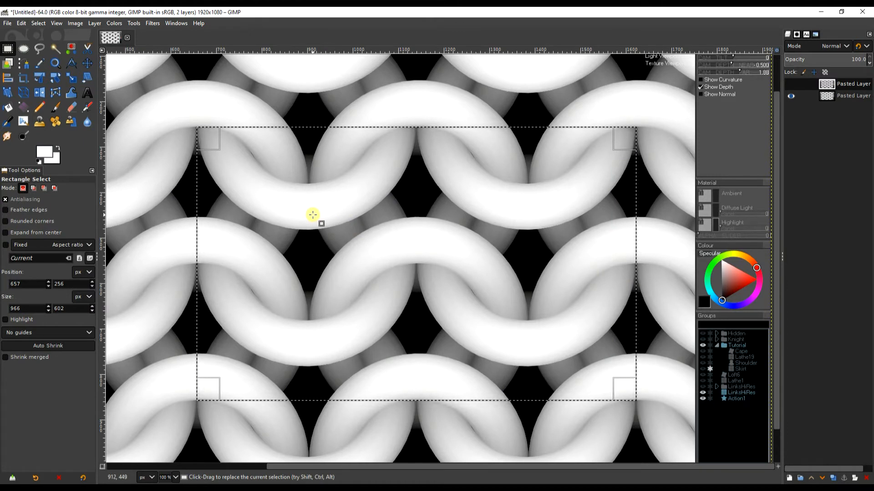
pyautogui.click(75, 23)
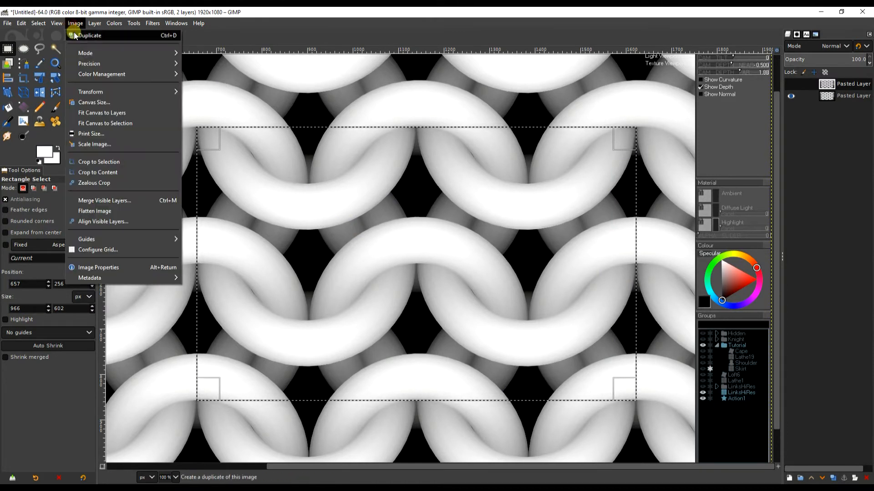
pyautogui.click(109, 162)
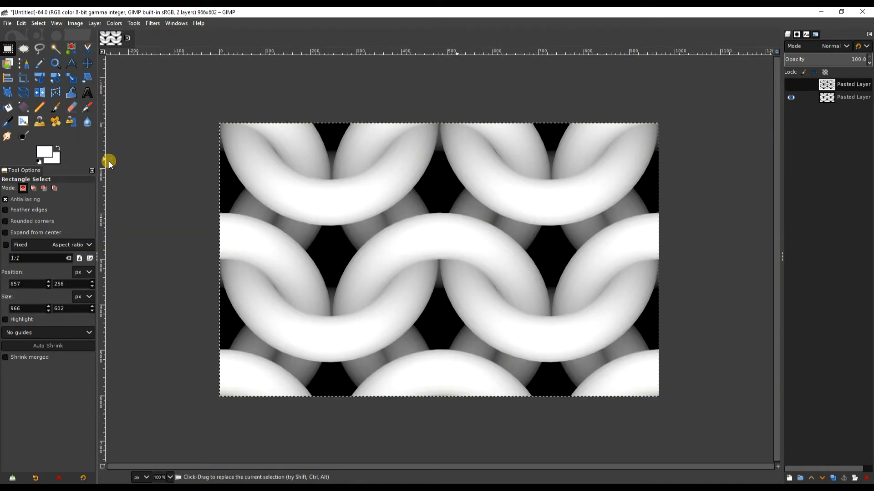
# Export the cropped depth image as ChainDepth.png into the Curvy Maps folder with the default PNG options.
pyautogui.hotkey('shift', 'ctrl', 'e')
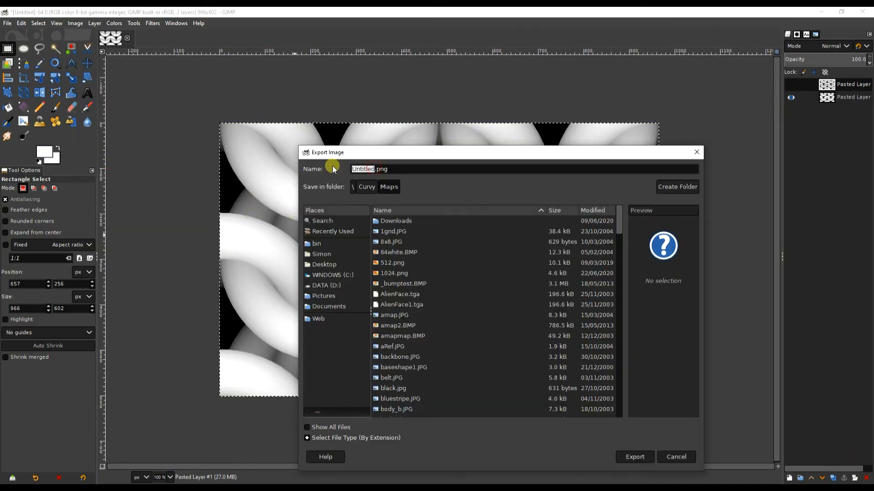
pyautogui.write('Chain')
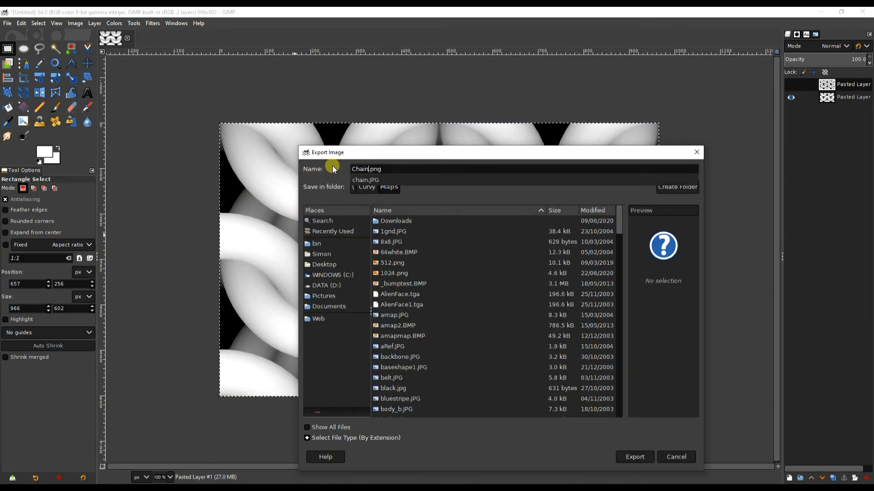
pyautogui.write('Depth')
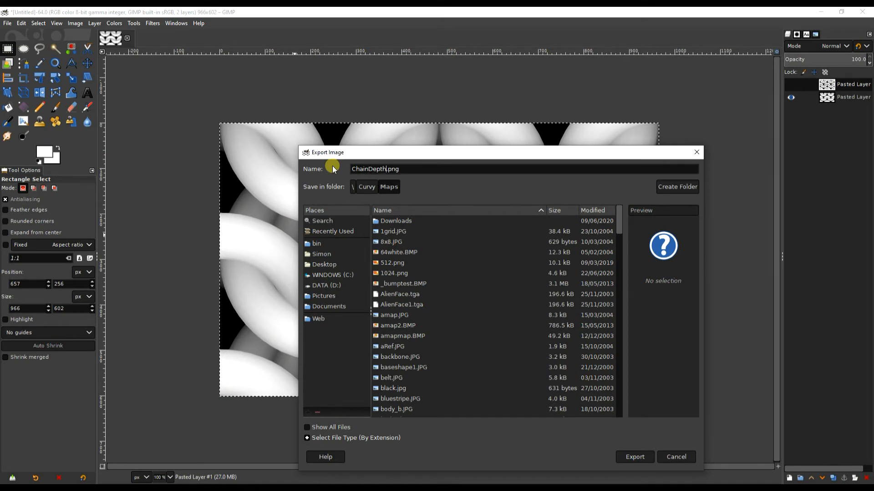
pyautogui.press('Return')
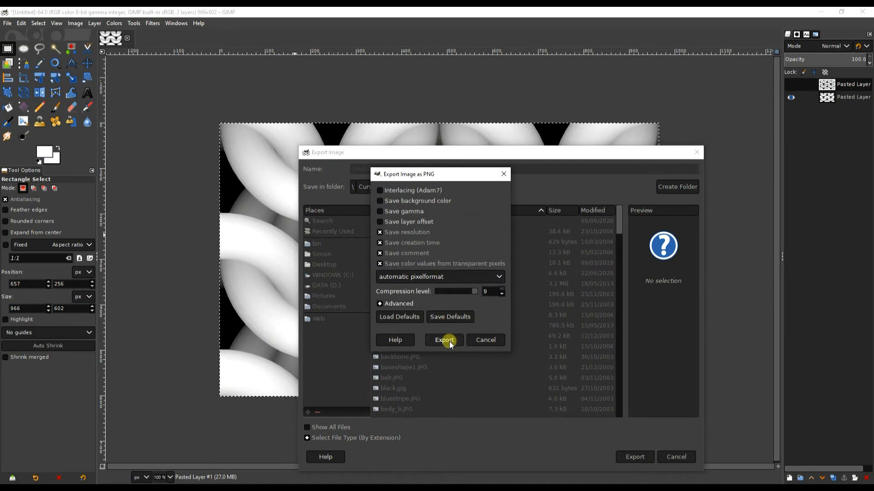
pyautogui.click(444, 340)
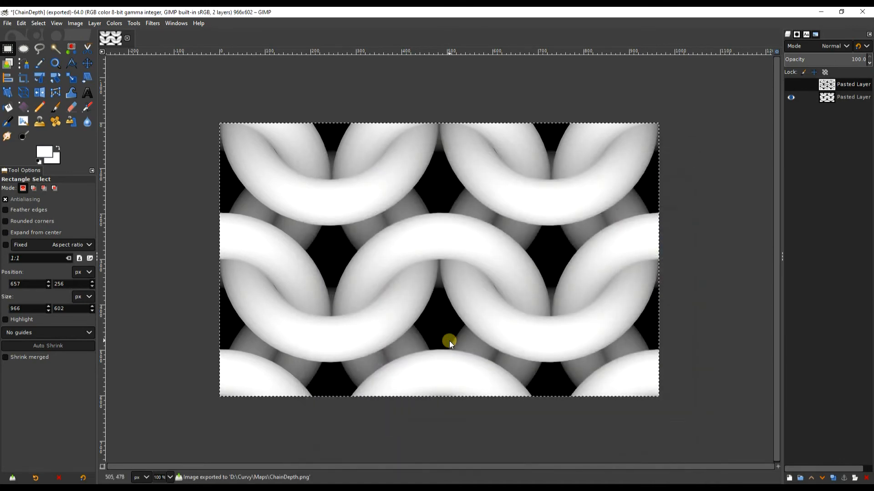
# Show the shaded layer again and export the image as ChainDiffuse.png into the Curvy Maps folder.
pyautogui.click(791, 84)
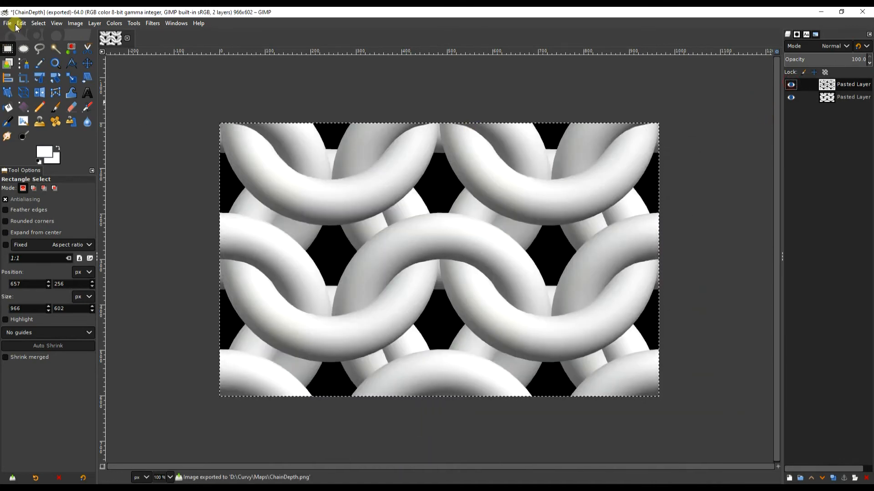
pyautogui.click(7, 23)
pyautogui.click(34, 164)
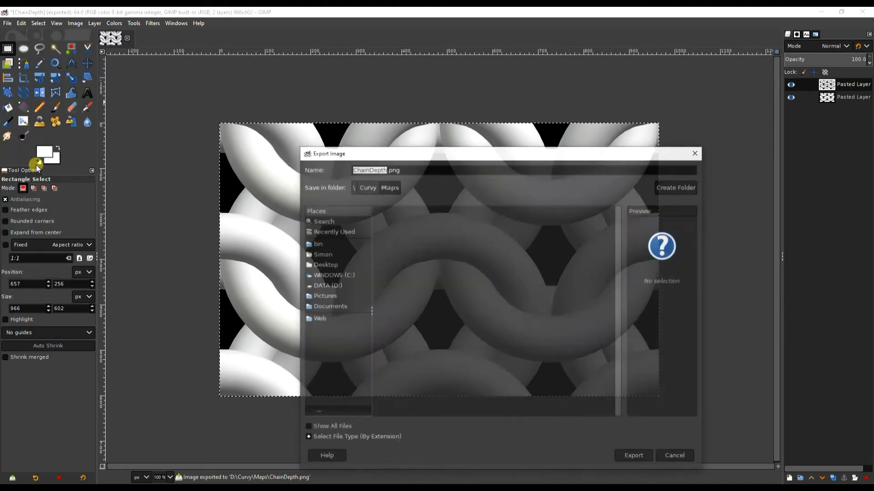
pyautogui.click(375, 169)
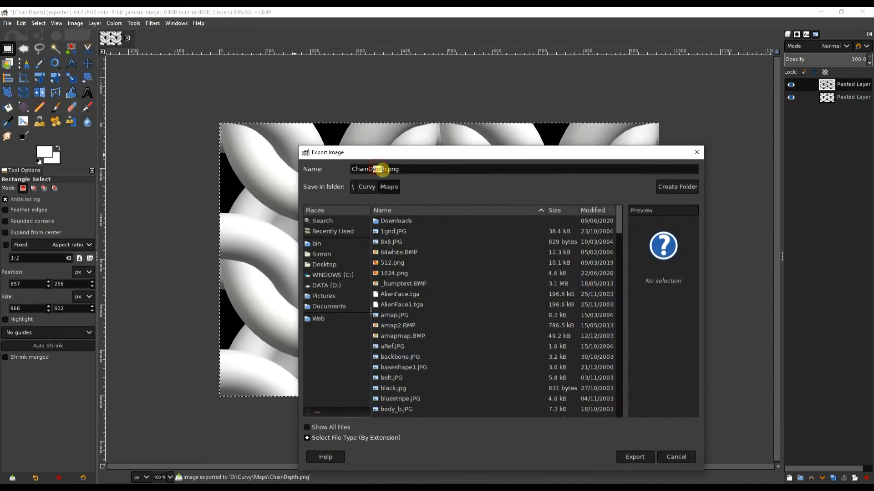
pyautogui.write('Diffus')
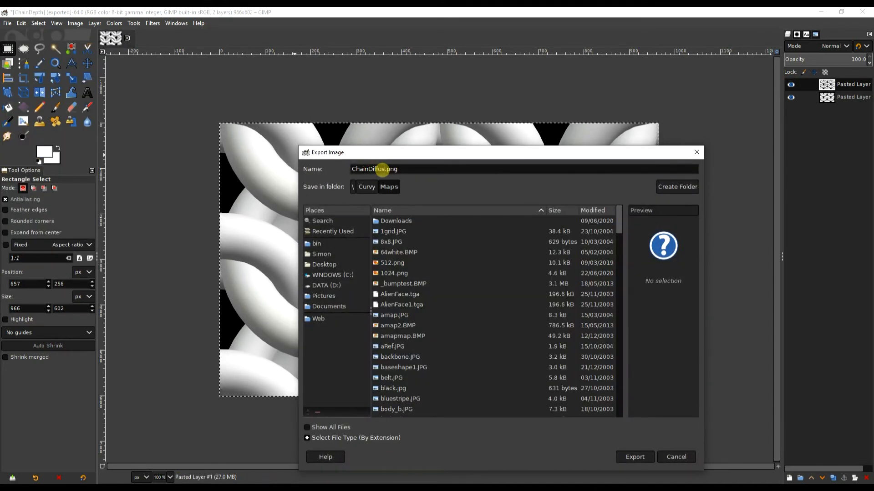
pyautogui.write('e')
pyautogui.click(642, 457)
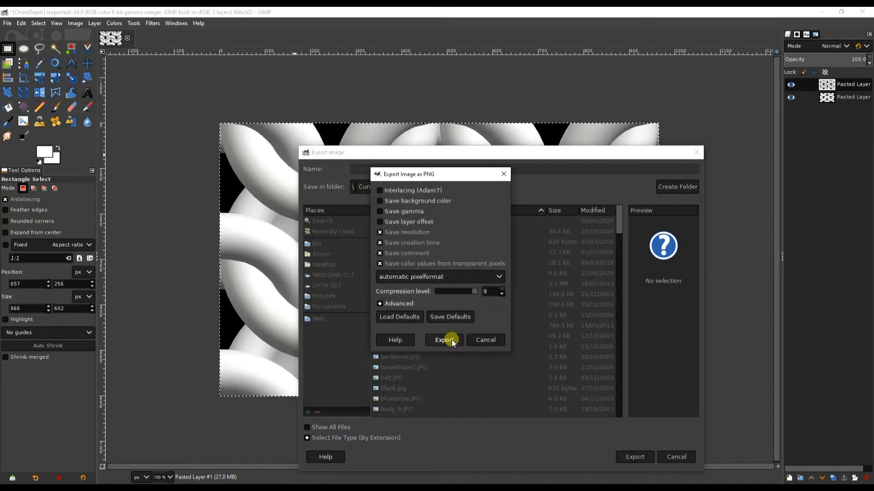
pyautogui.click(443, 340)
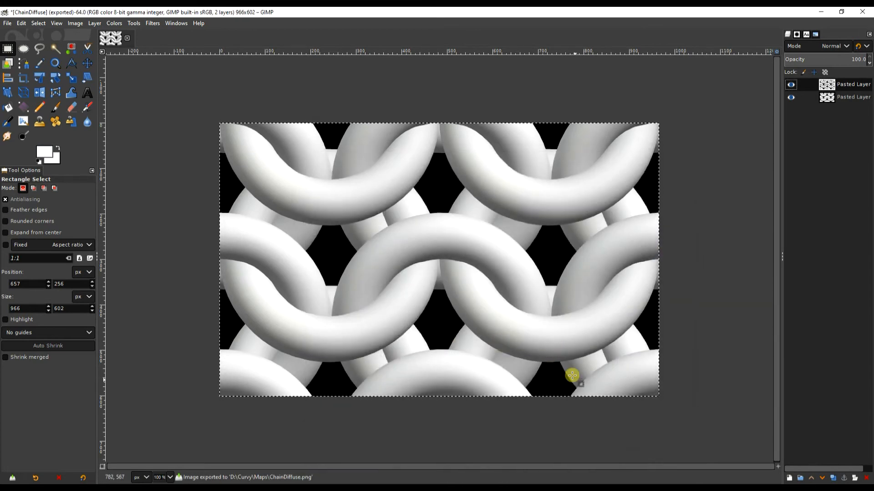
# Switch to Curvy 3D and draw a rounded lathe object with a narrowed waist in the empty front view.
pyautogui.moveTo(741, 489)
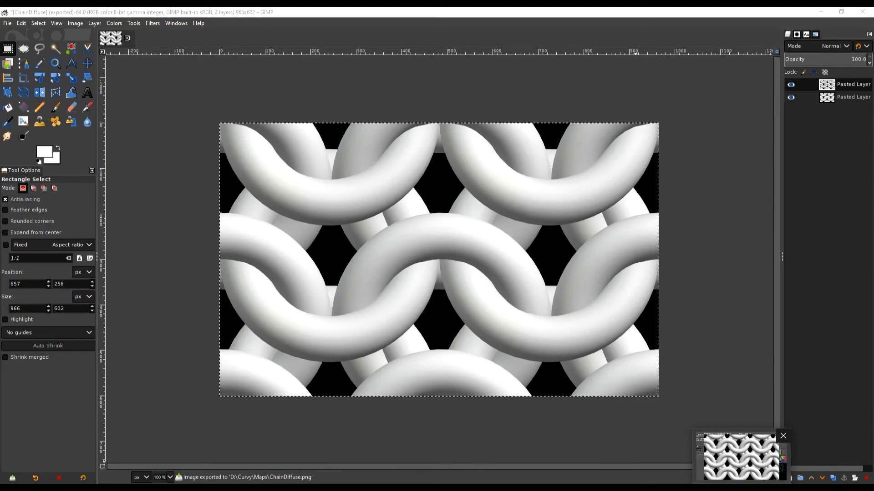
pyautogui.click(742, 457)
pyautogui.click(9, 82)
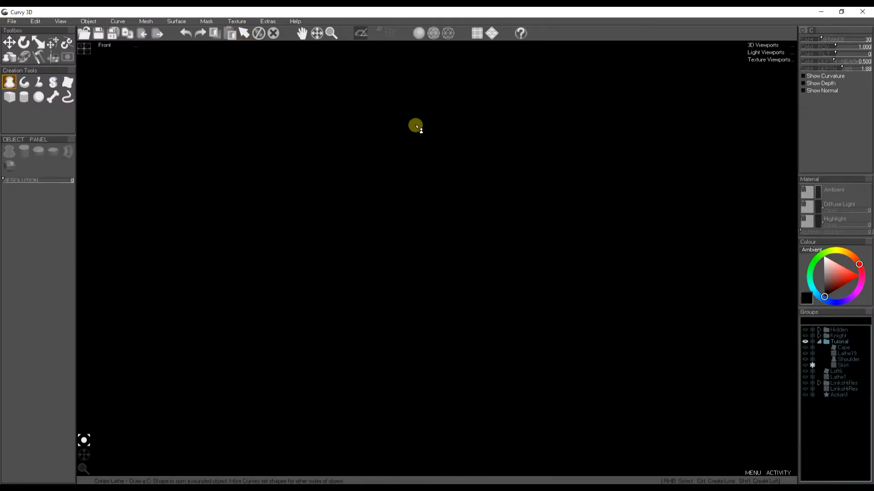
pyautogui.moveTo(371, 142)
pyautogui.mouseDown()
pyautogui.moveTo(384, 361)
pyautogui.moveTo(440, 361)
pyautogui.mouseUp()
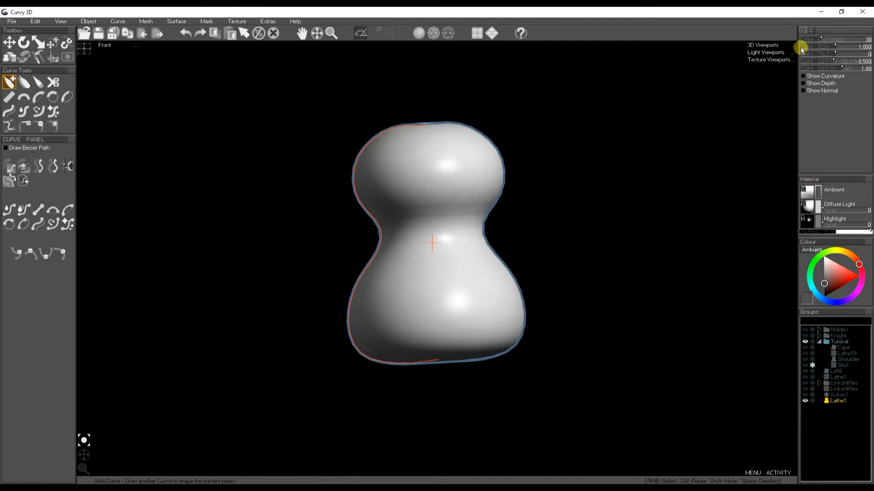
# Set the lathe's mesh resolution to 7552, and align its profile curve with the lathe's central axis.
pyautogui.click(803, 30)
pyautogui.moveTo(831, 112); pyautogui.dragTo(832, 112)
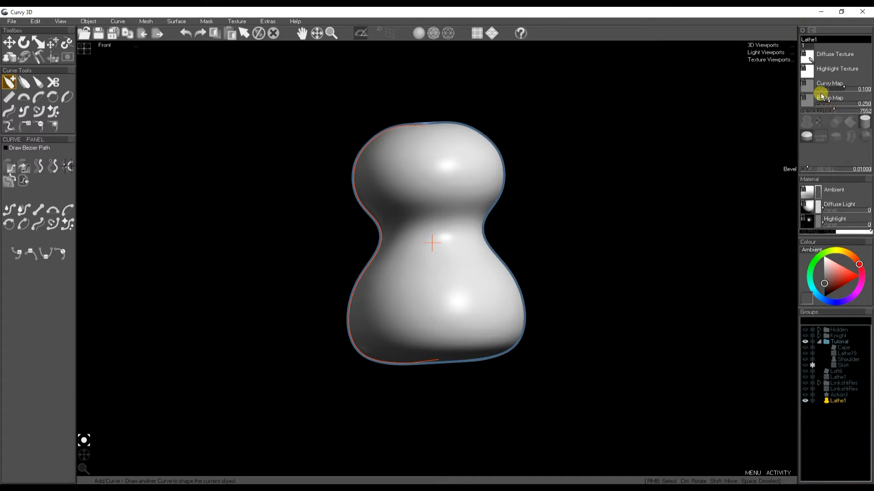
pyautogui.rightClick(354, 195)
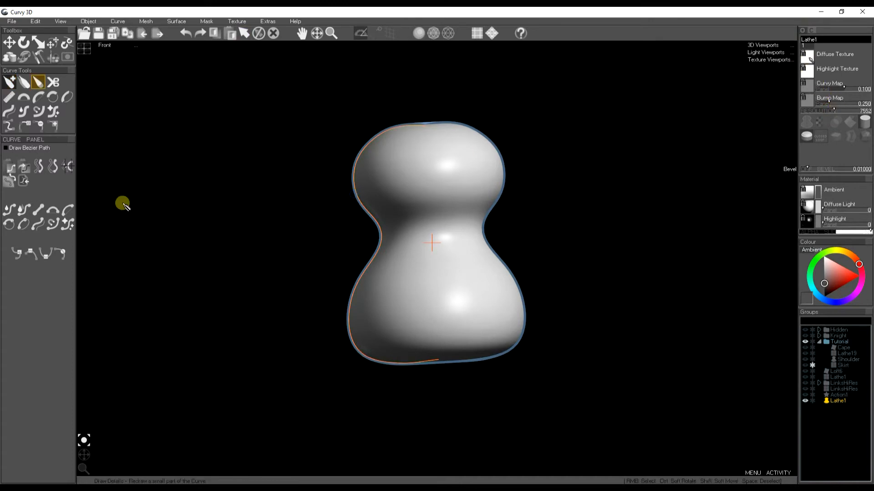
pyautogui.click(67, 166)
# Load ChainDiffuse.png from the Maps folder as the lathe's diffuse texture.
pyautogui.click(806, 56)
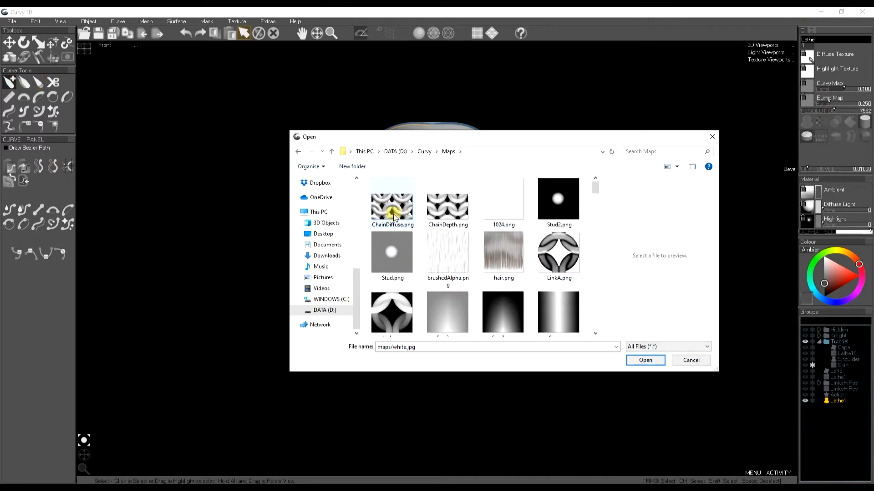
pyautogui.click(393, 212)
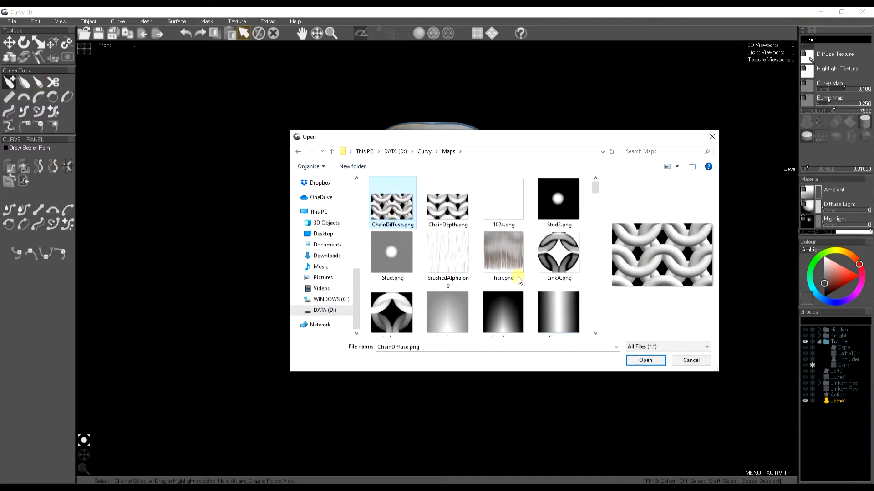
pyautogui.click(649, 362)
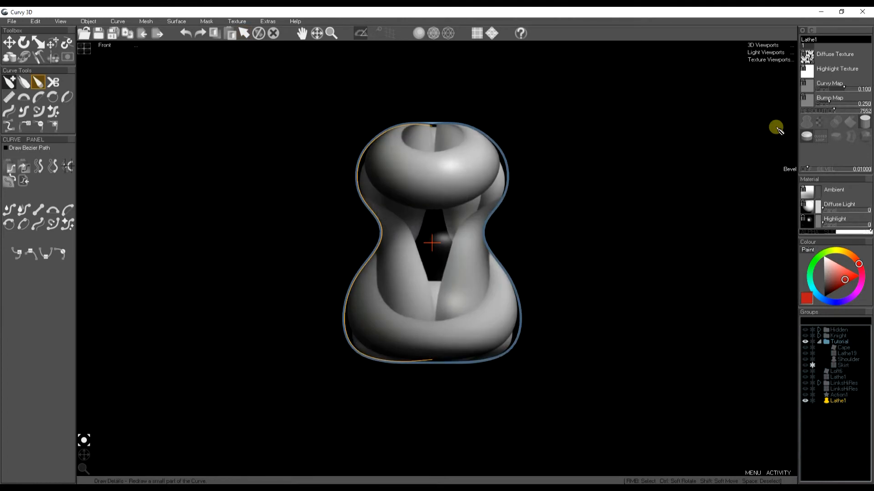
# Load ChainDepth.png as the lathe's bump map and raise the bump strength to 1.000.
pyautogui.click(809, 101)
pyautogui.click(439, 206)
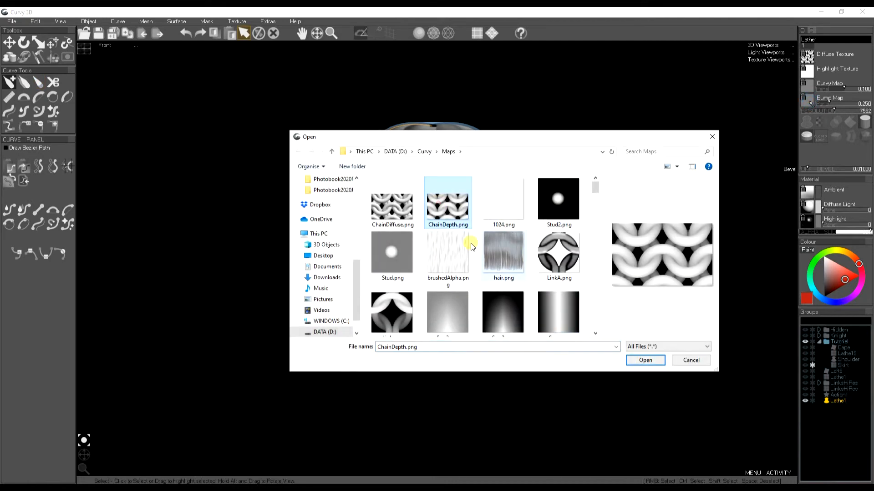
pyautogui.click(644, 360)
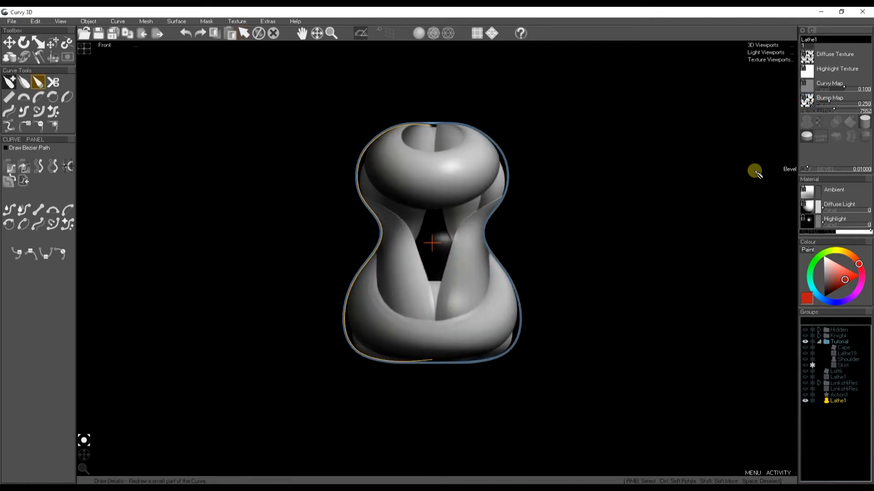
pyautogui.moveTo(829, 105); pyautogui.dragTo(870, 104)
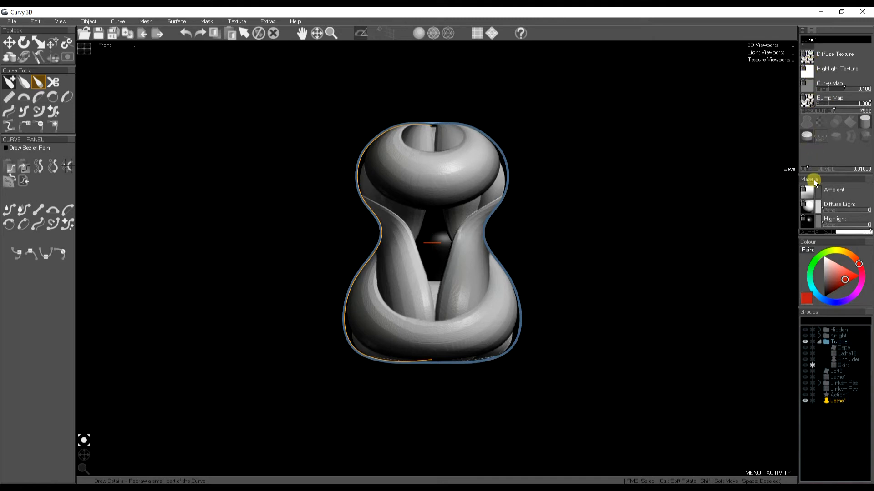
# Load lightmetal.JPG from the Curvy Lights folder as the lathe material's diffuse light image.
pyautogui.click(809, 210)
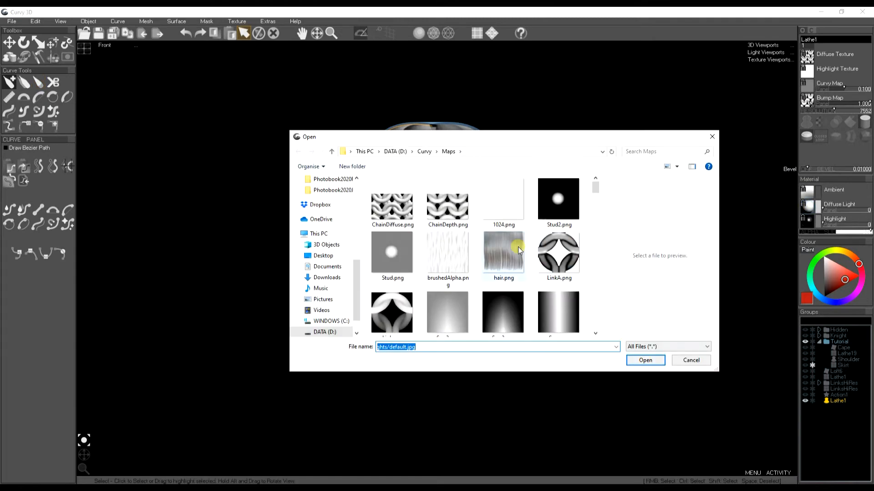
pyautogui.click(427, 154)
pyautogui.doubleClick(387, 214)
pyautogui.scroll(-1, 510, 264)
pyautogui.scroll(-2, 510, 264)
pyautogui.scroll(-2, 485, 291)
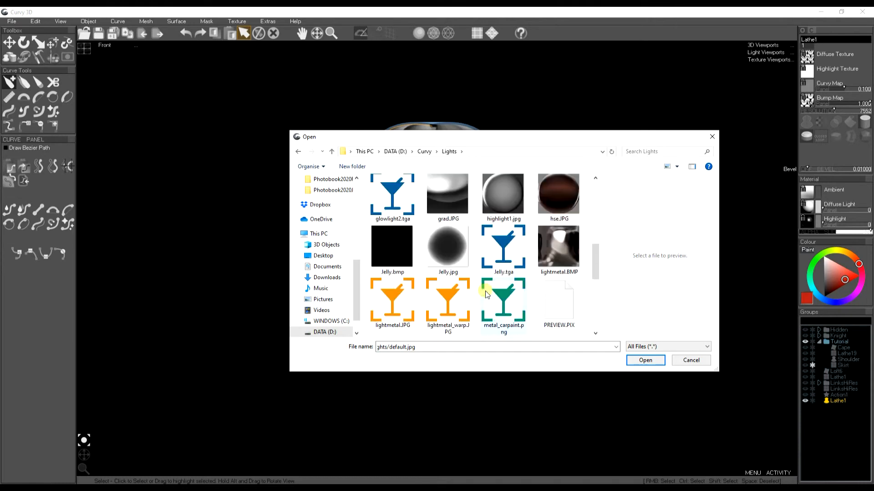
pyautogui.click(382, 299)
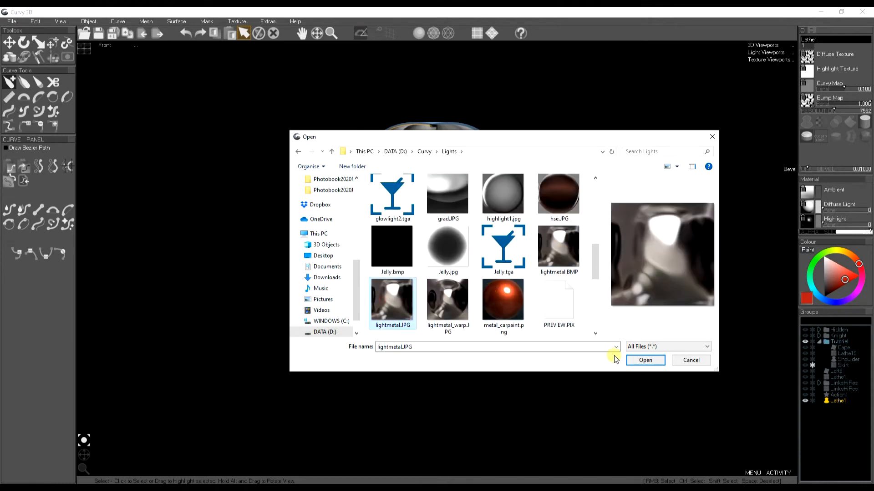
pyautogui.click(646, 360)
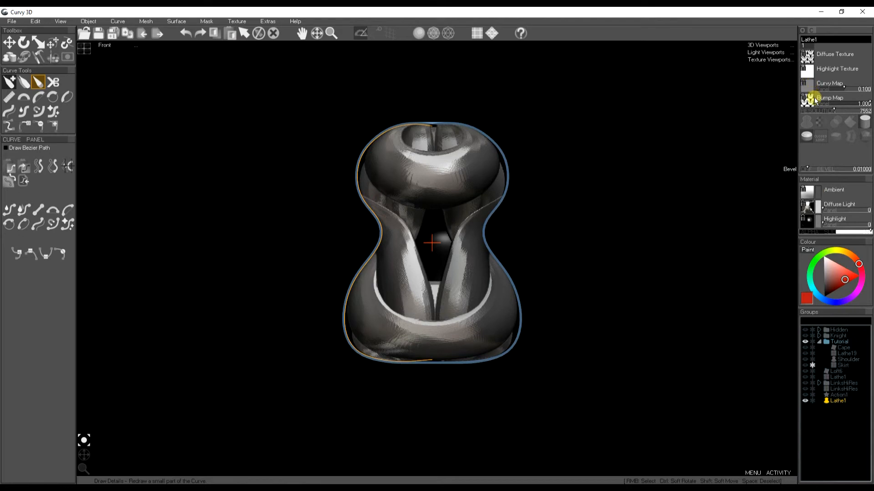
# Assign the ChainDiffuse image as the lathe's highlight texture, and make its diffuse colour white and its ambient colour black.
pyautogui.click(808, 72)
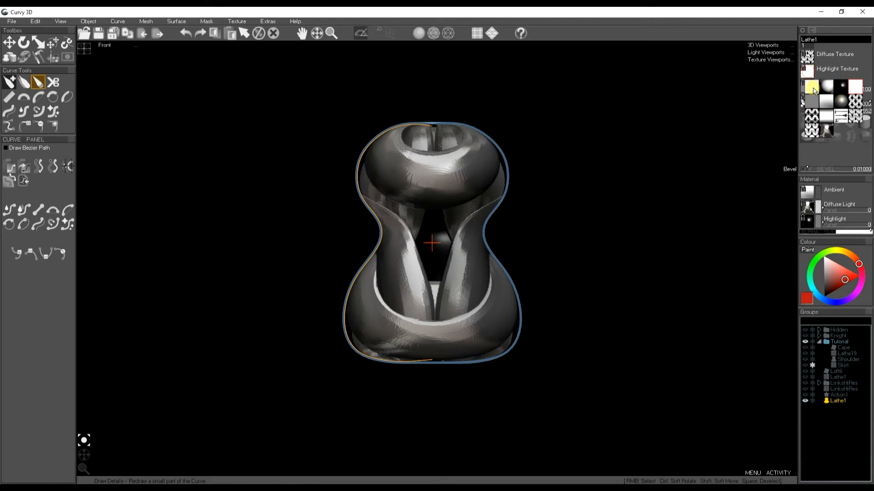
pyautogui.click(858, 117)
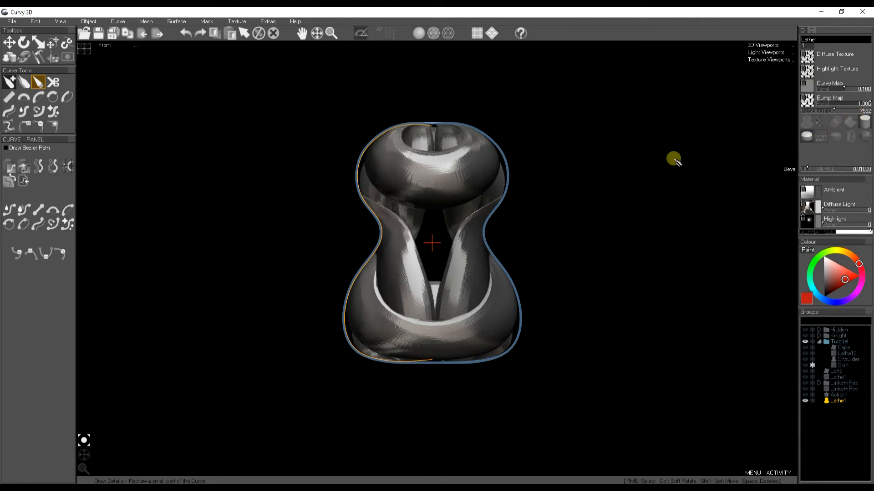
pyautogui.click(813, 207)
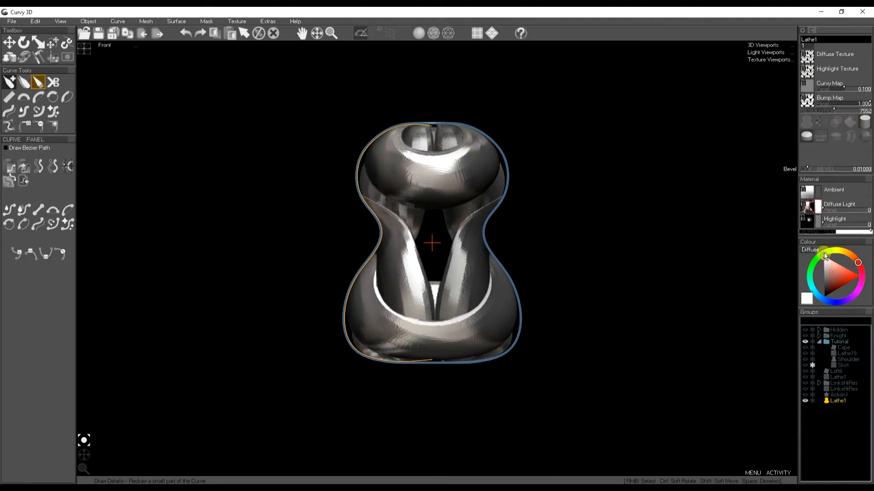
pyautogui.click(819, 197)
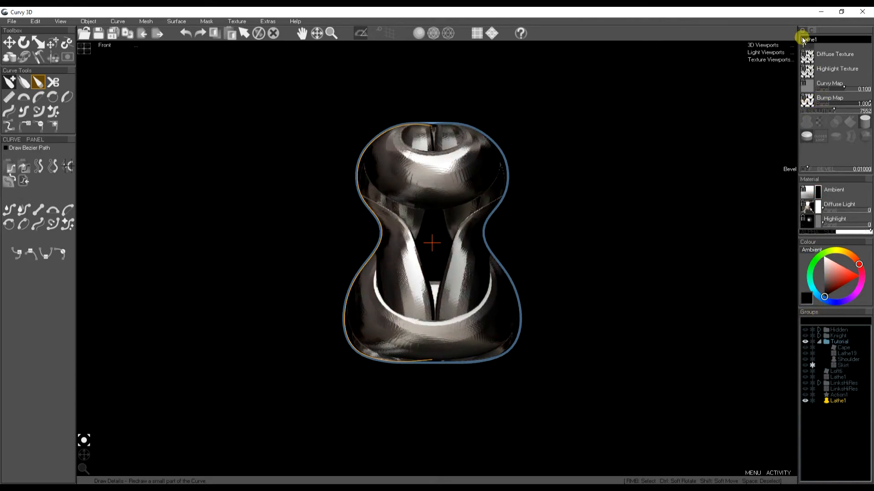
# Open the texture placement settings and set the chainmail texture's scale to 8 in U and 16 in V.
pyautogui.click(61, 22)
pyautogui.moveTo(69, 39)
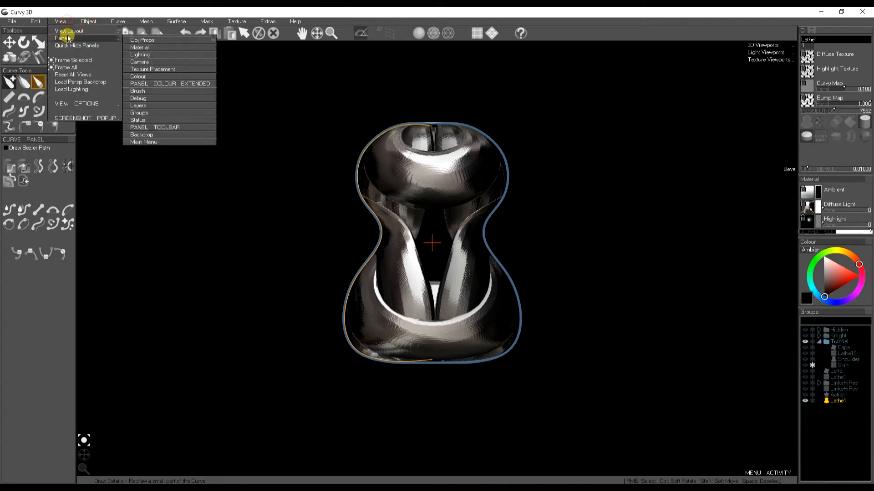
pyautogui.click(152, 69)
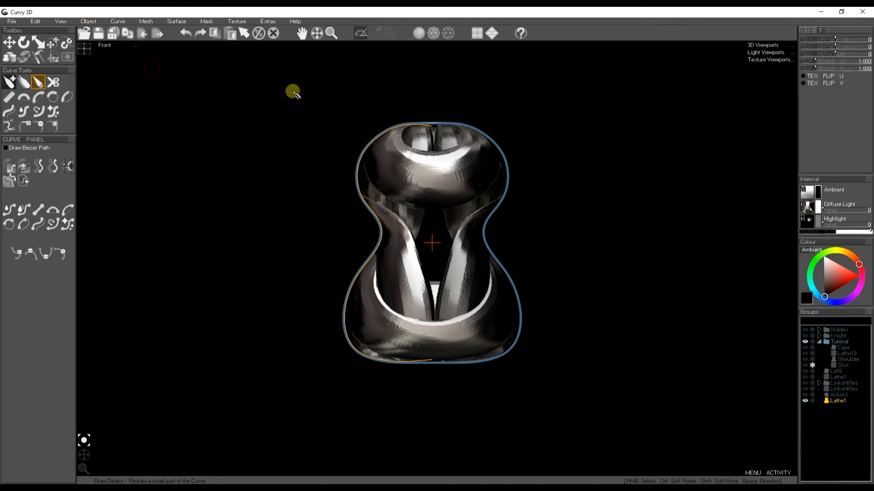
pyautogui.moveTo(817, 60)
pyautogui.mouseDown()
pyautogui.moveTo(826, 62)
pyautogui.moveTo(824, 73)
pyautogui.moveTo(841, 68)
pyautogui.moveTo(834, 62)
pyautogui.moveTo(841, 69)
pyautogui.mouseUp()
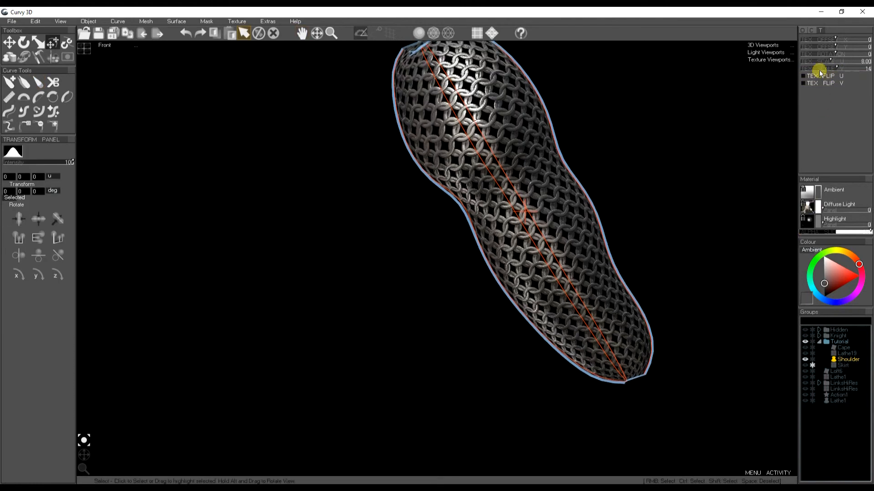
# Deselect the chainmail-textured shoulder after checking its texture maps, hide it and show the skirt instead.
pyautogui.click(802, 30)
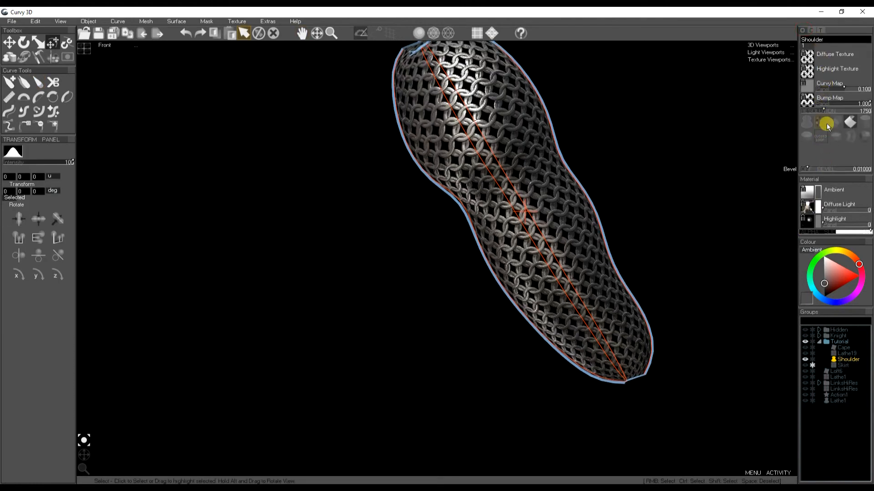
pyautogui.click(832, 437)
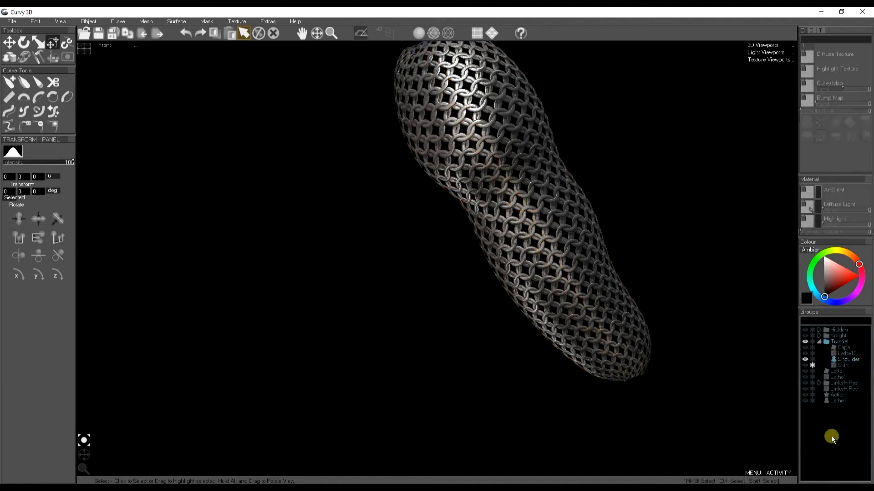
pyautogui.scroll(-3, 562, 234)
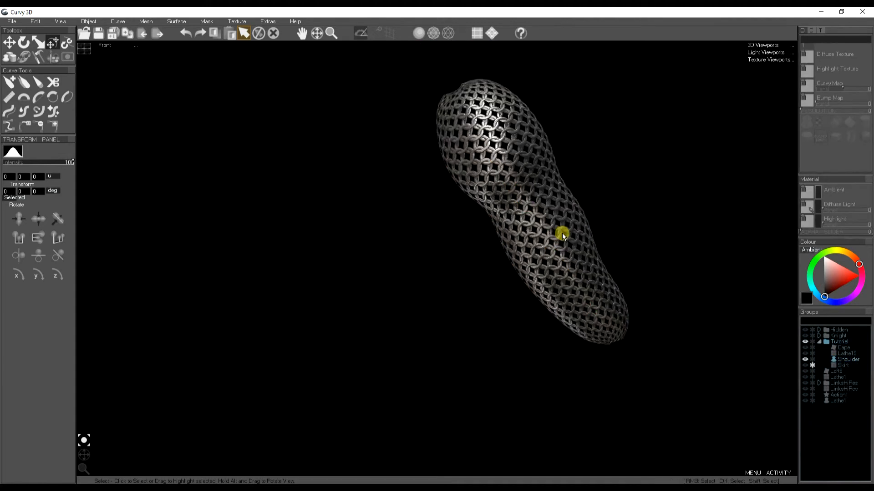
pyautogui.scroll(-2, 562, 234)
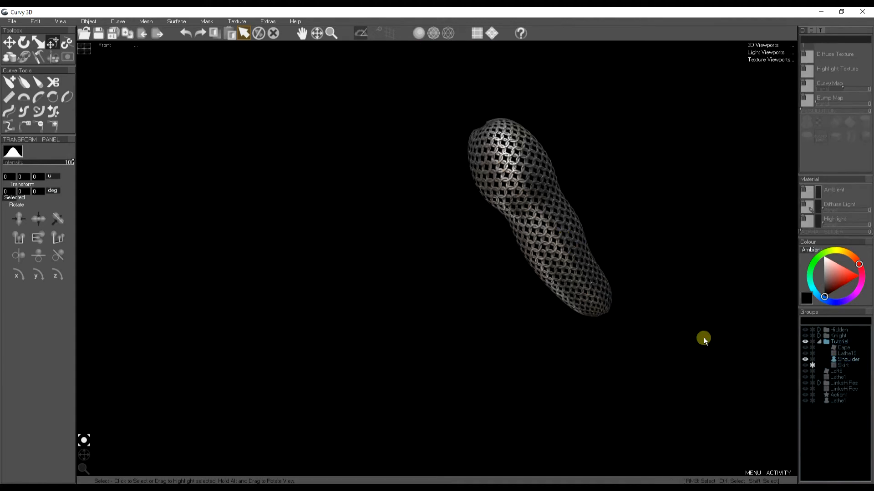
pyautogui.click(807, 359)
pyautogui.click(806, 365)
pyautogui.moveTo(262, 351); pyautogui.dragTo(424, 222, button='middle')
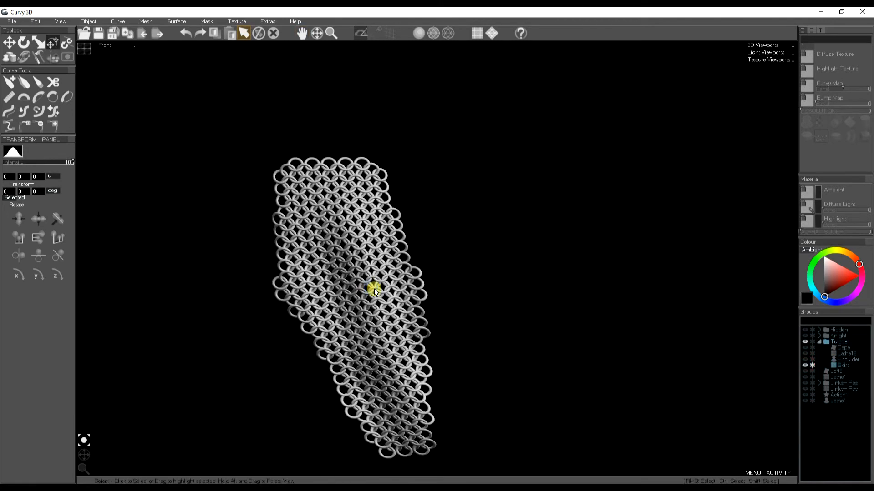
# Assign the light metal image as the skirt's diffuse light, deselect the skirt and inspect its rings up close.
pyautogui.click(831, 365)
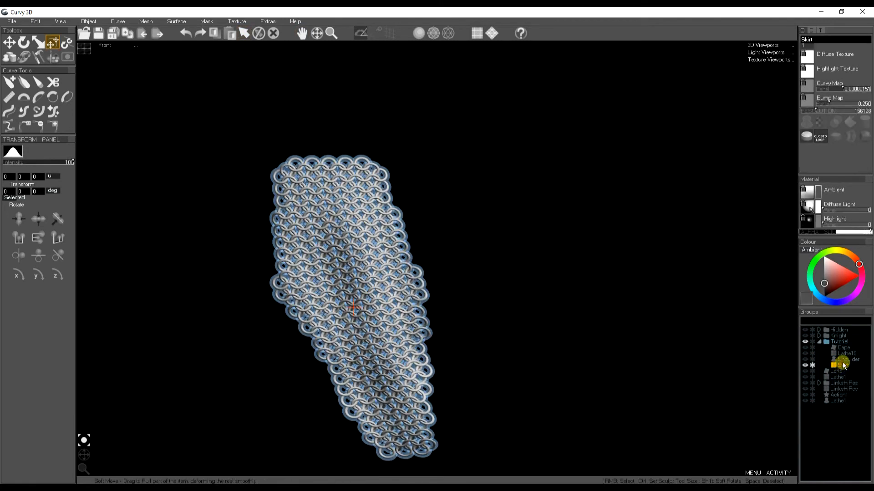
pyautogui.click(809, 209)
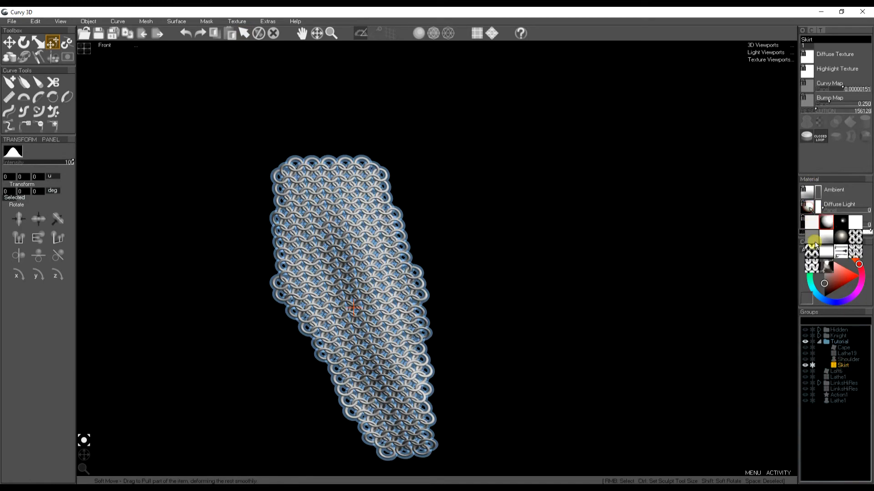
pyautogui.click(829, 268)
pyautogui.click(816, 441)
pyautogui.scroll(8, 355, 324)
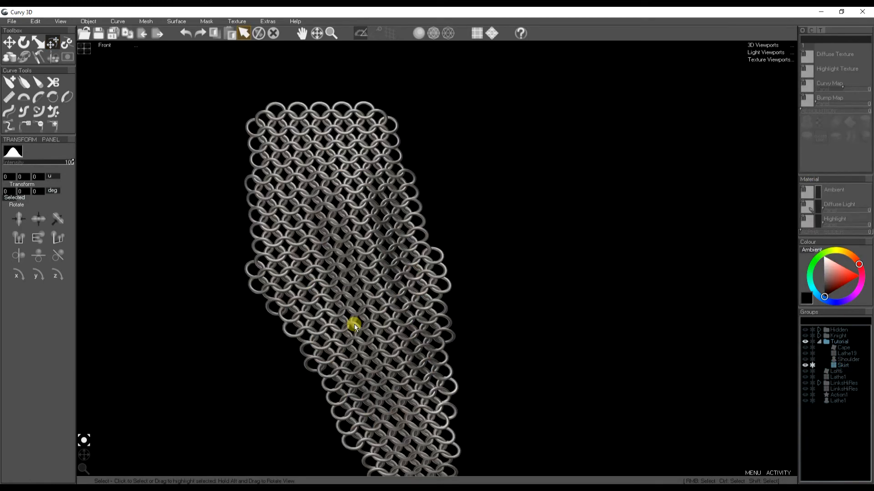
pyautogui.scroll(3, 367, 322)
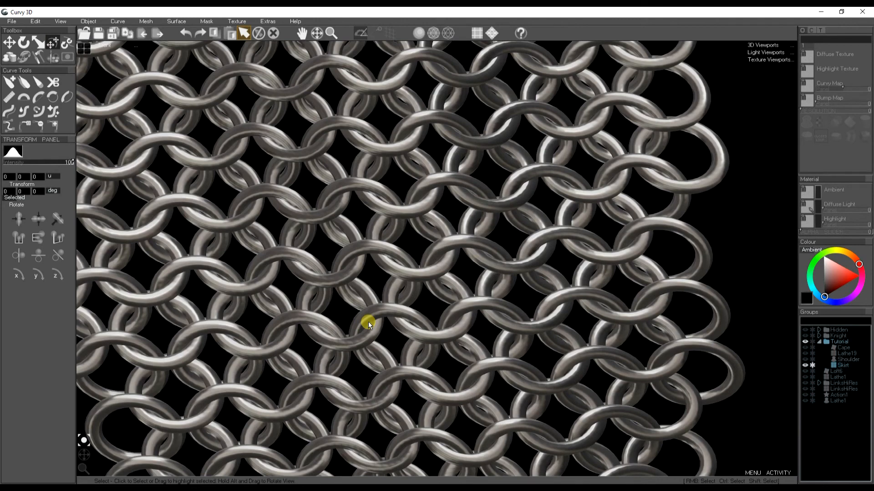
pyautogui.scroll(-10, 384, 312)
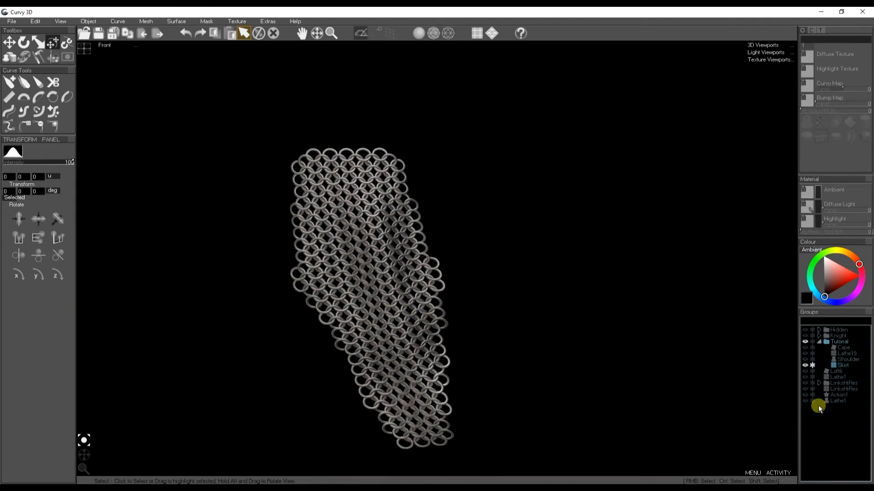
# Show and duplicate the LinksHiRes group, name the copy LinkssLoRes and hide the original group.
pyautogui.click(804, 383)
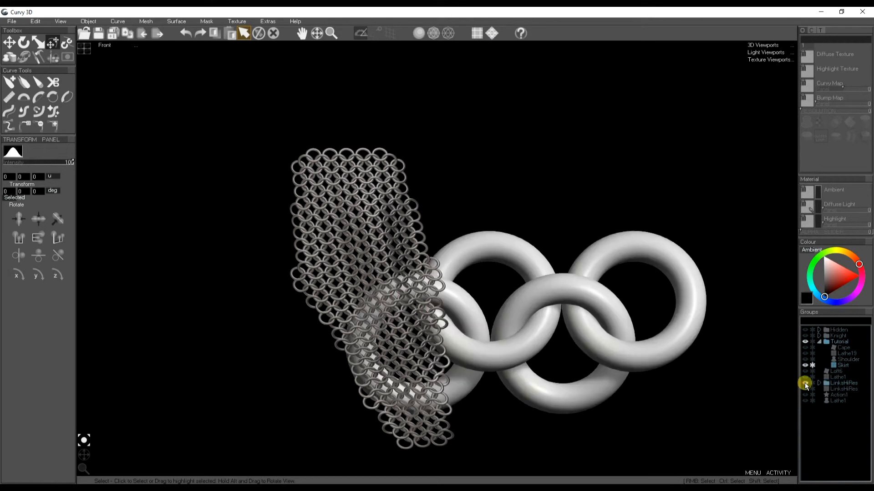
pyautogui.click(838, 384)
pyautogui.hotkey('ctrl', 'd')
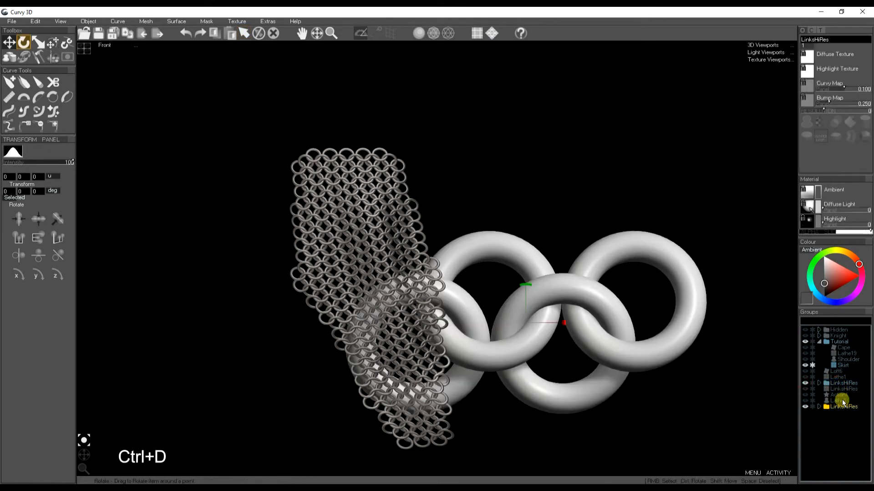
pyautogui.click(805, 382)
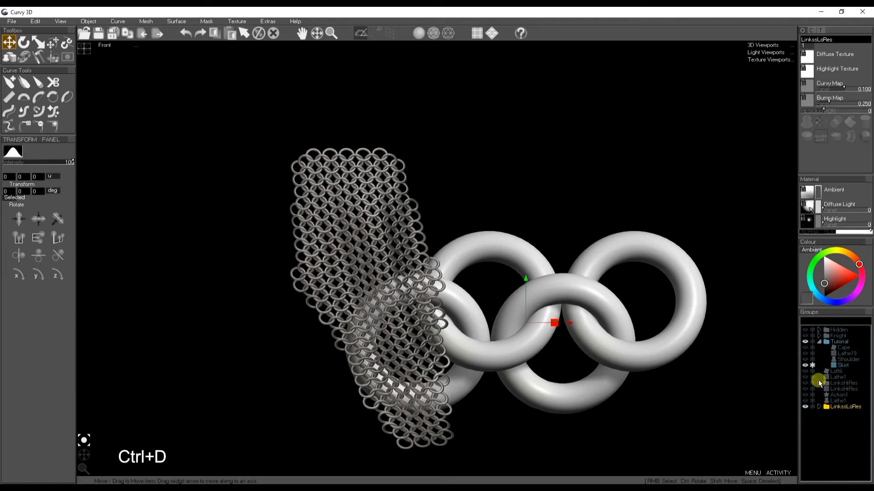
# Hide the skirt, switch to wireframe display and reduce the resolution of all four link curves in the LinkssLoRes group to 190.
pyautogui.click(805, 366)
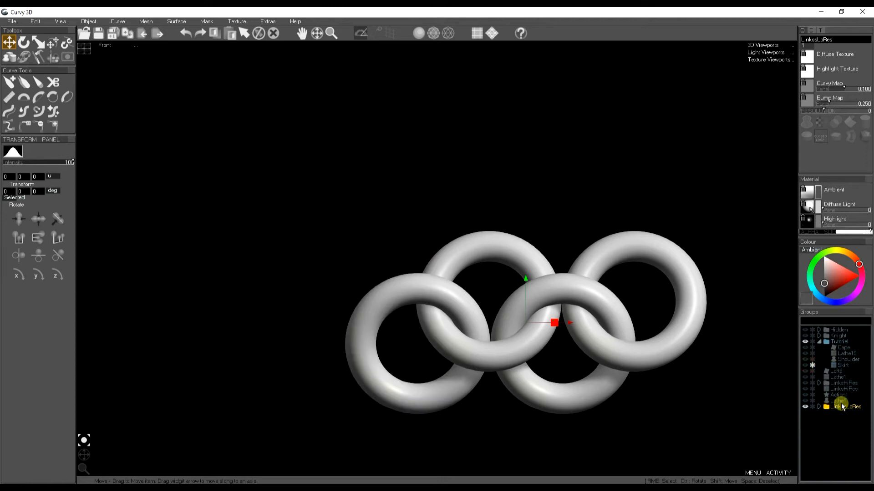
pyautogui.click(819, 407)
pyautogui.click(840, 413)
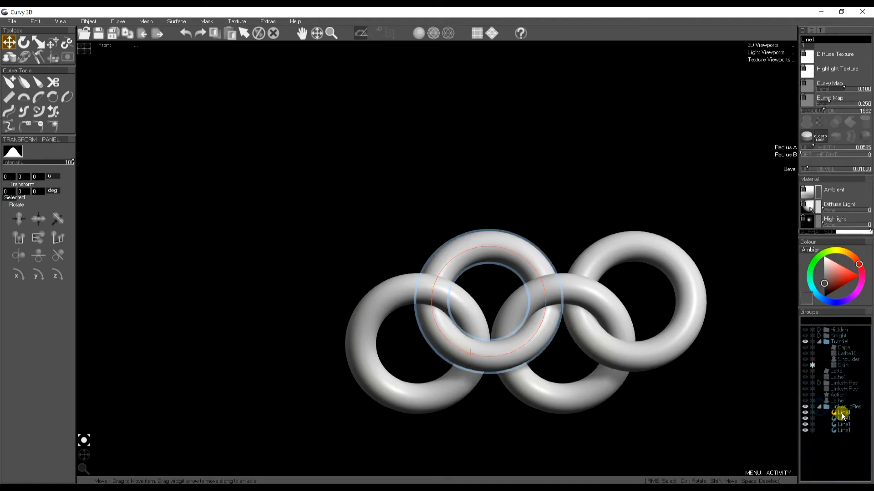
pyautogui.click(843, 420)
pyautogui.keyDown('ctrl'); pyautogui.click(844, 431); pyautogui.keyUp('ctrl')
pyautogui.keyDown('ctrl'); pyautogui.click(844, 425); pyautogui.keyUp('ctrl')
pyautogui.keyDown('ctrl'); pyautogui.click(845, 414); pyautogui.keyUp('ctrl')
pyautogui.press('a')
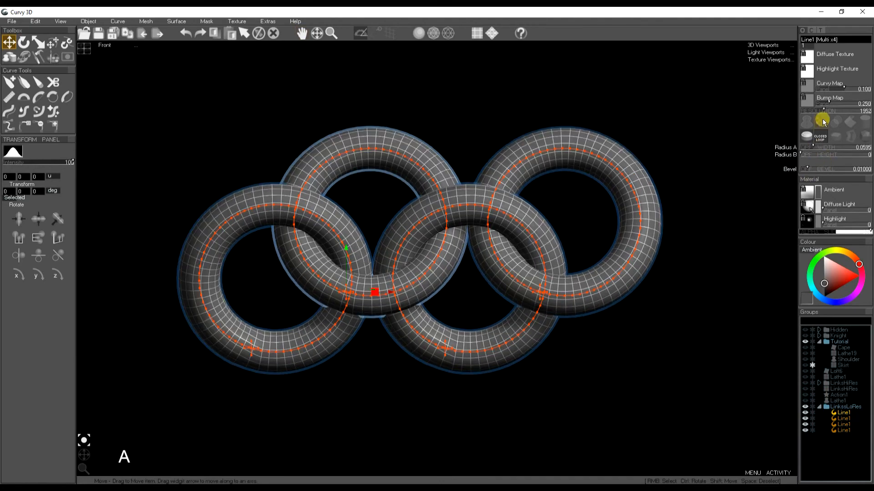
pyautogui.moveTo(824, 111); pyautogui.dragTo(811, 113)
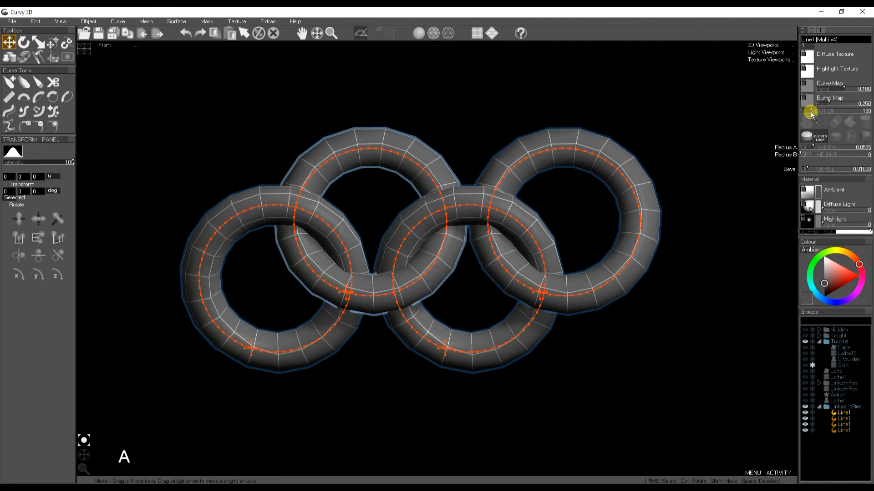
# Rename the LinkssLoRes group to LinksLoRes and join its links into a single mesh.
pyautogui.click(844, 407)
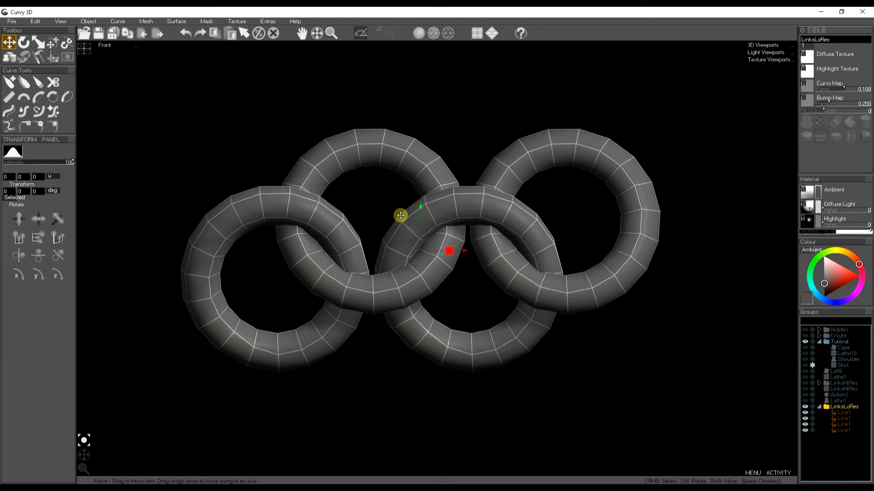
pyautogui.click(146, 22)
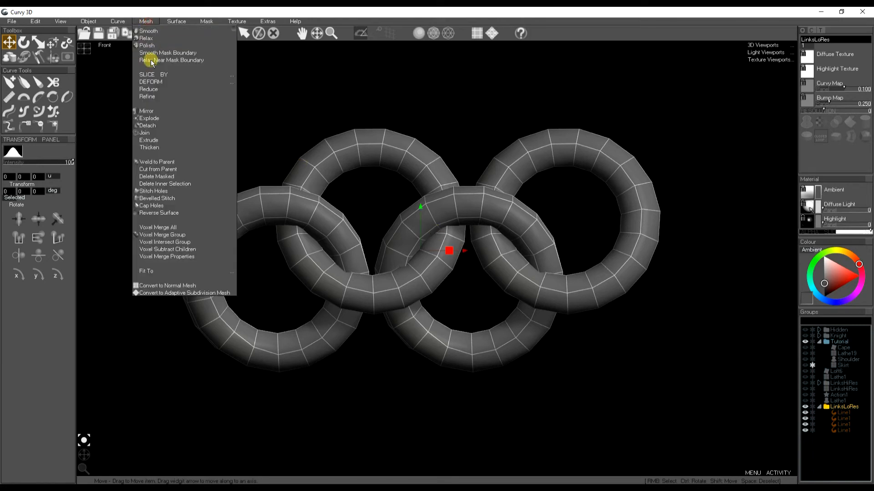
pyautogui.click(155, 134)
pyautogui.scroll(-5, 375, 248)
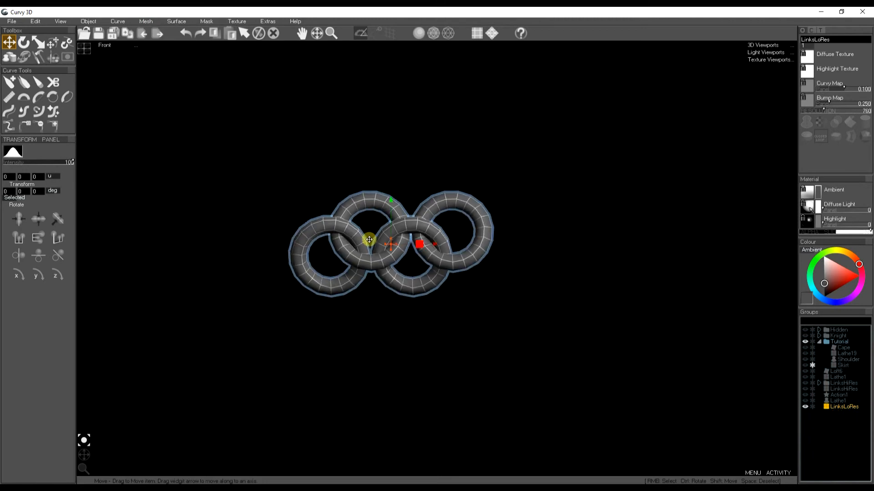
# Reposition the joined links, turn on the grid and scale the links down to less than a third of their size.
pyautogui.moveTo(437, 295); pyautogui.dragTo(418, 273)
pyautogui.click(390, 33)
pyautogui.scroll(-3, 386, 241)
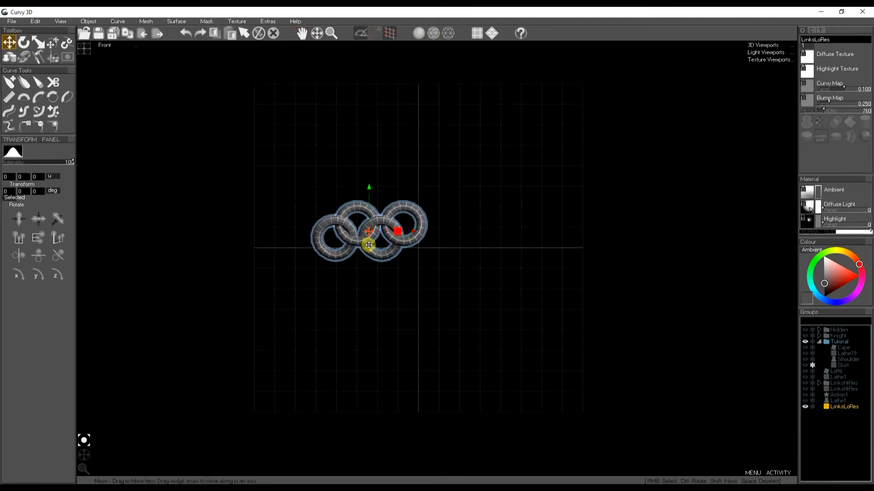
pyautogui.press('e')
pyautogui.press('r')
pyautogui.moveTo(361, 234); pyautogui.dragTo(326, 272)
# Move the small links mesh into the upper-left quadrant of the grid, above the horizontal centre line.
pyautogui.press('w')
pyautogui.moveTo(379, 250); pyautogui.dragTo(343, 210)
pyautogui.press('e')
pyautogui.press('r')
pyautogui.scroll(3, 344, 212)
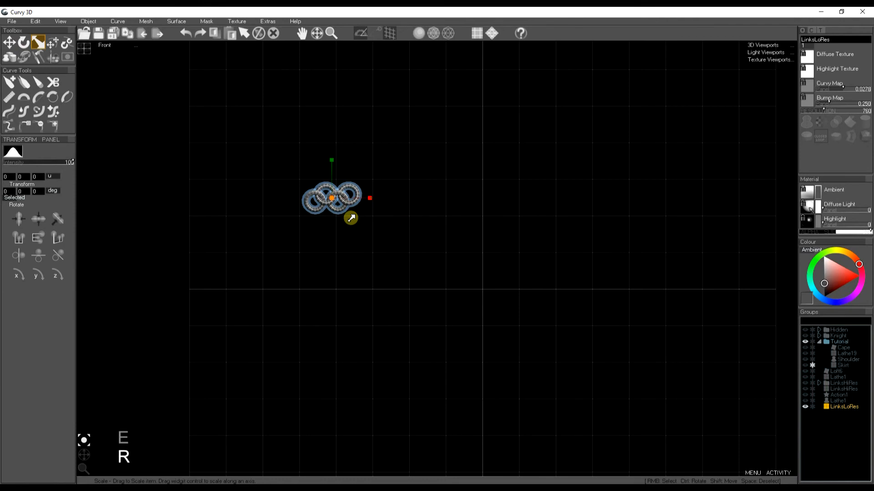
pyautogui.moveTo(400, 250); pyautogui.dragTo(350, 234, button='middle')
pyautogui.scroll(-2, 347, 214)
pyautogui.press('w')
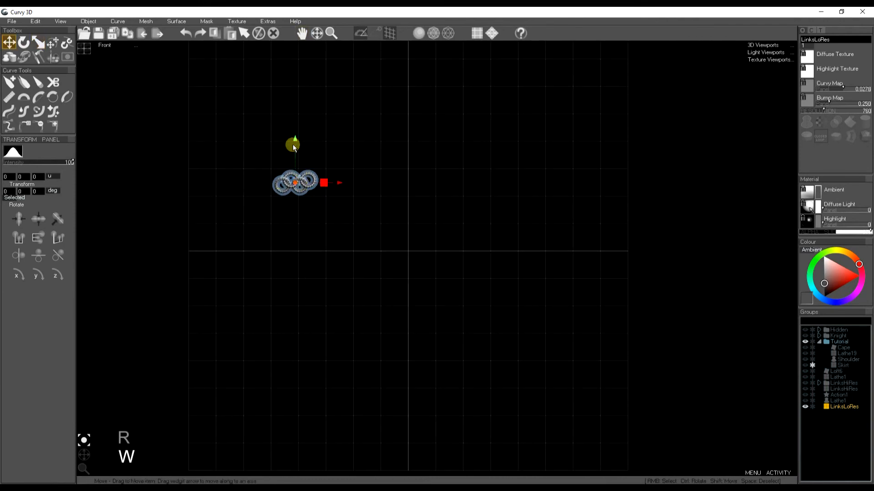
pyautogui.moveTo(295, 140); pyautogui.dragTo(295, 107)
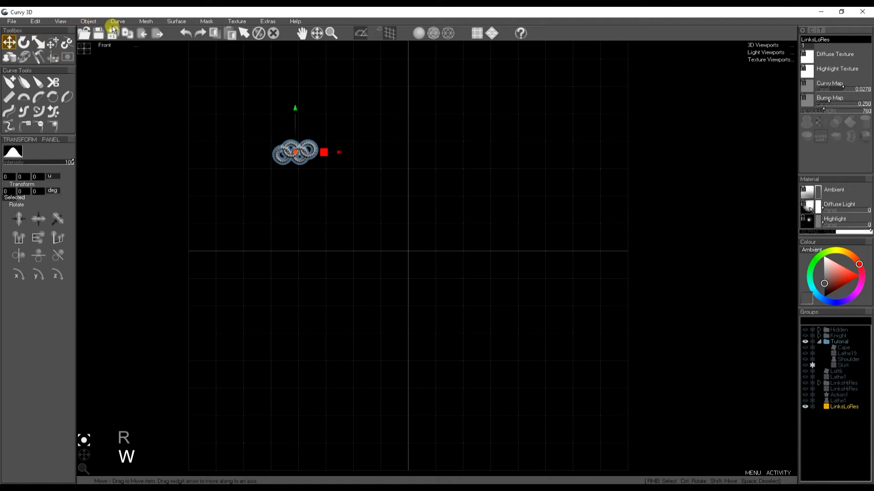
# Create a proxy duplicate of the links and set up an array with counts of 12 for both A and B.
pyautogui.click(36, 21)
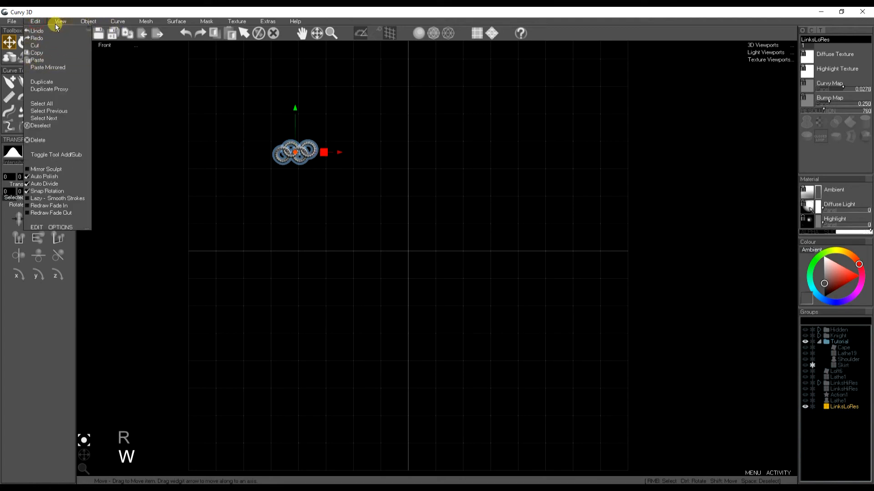
pyautogui.click(54, 89)
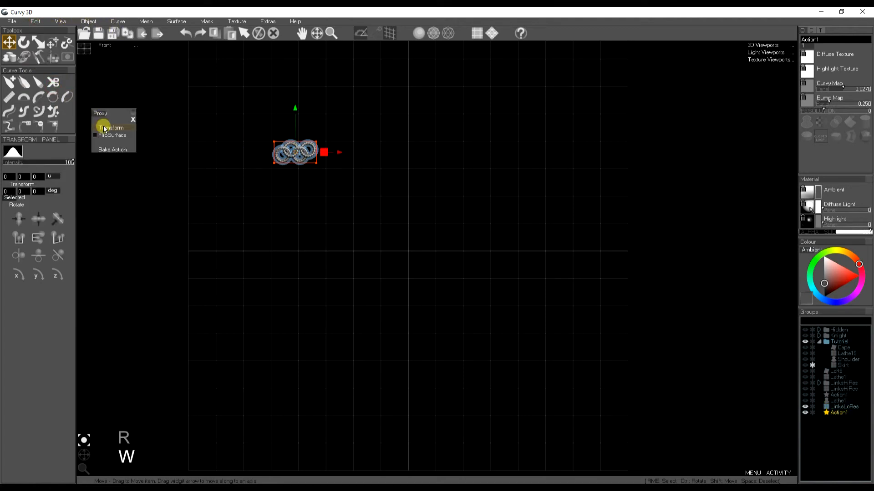
pyautogui.click(103, 141)
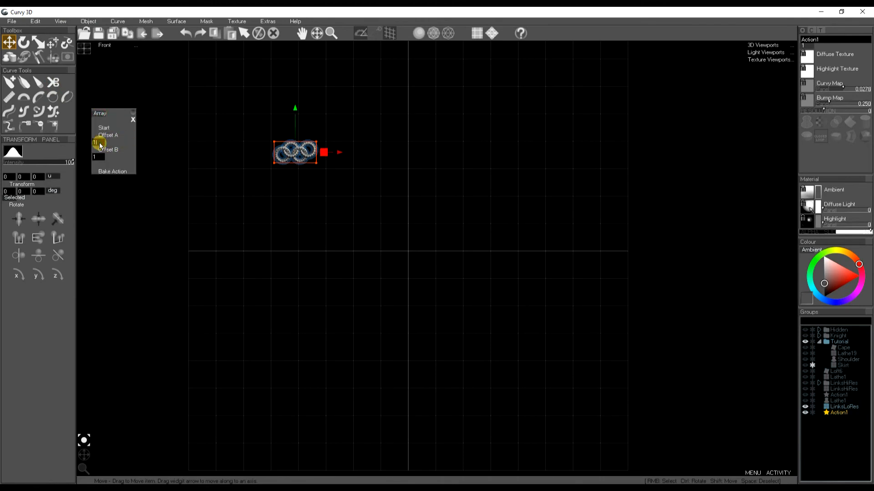
pyautogui.write('2')
pyautogui.click(99, 157)
pyautogui.write('2')
pyautogui.press('Return')
# Adjust array Offset A sideways and Offset B downward so the repeated rings interlock into a chainmail sheet.
pyautogui.moveTo(340, 153); pyautogui.dragTo(374, 150)
pyautogui.click(115, 149)
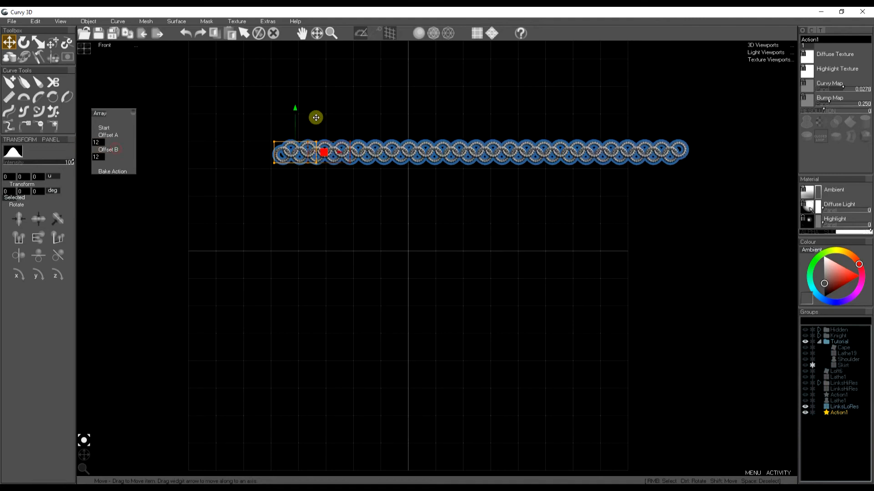
pyautogui.moveTo(295, 108); pyautogui.dragTo(294, 119)
# Set the array's Count A to 6 and Count B to 24.
pyautogui.click(99, 141)
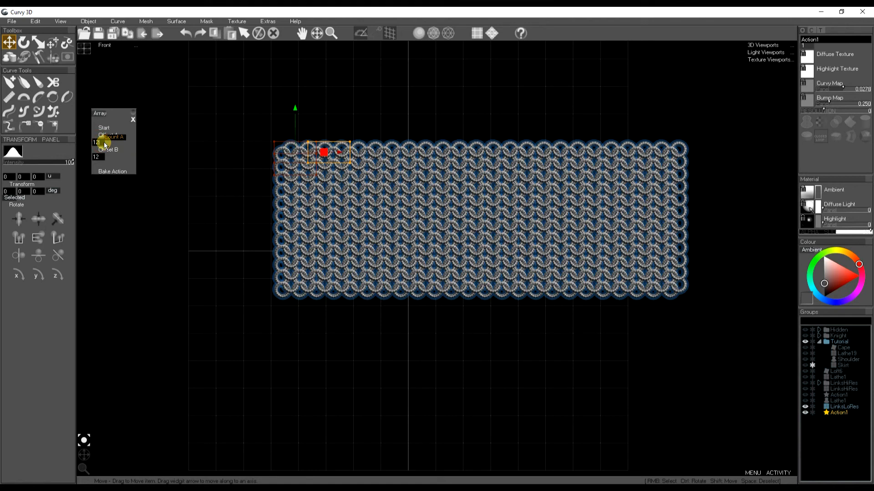
pyautogui.write('6')
pyautogui.press('Return')
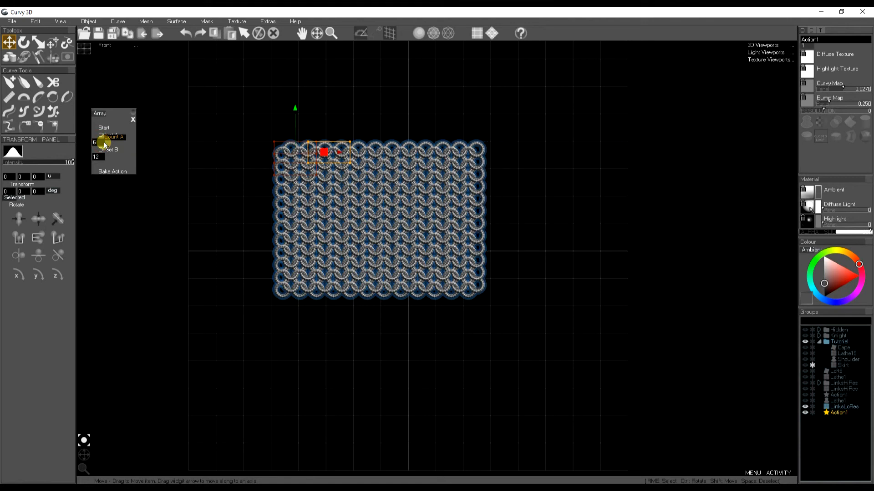
pyautogui.click(99, 157)
pyautogui.press('Return')
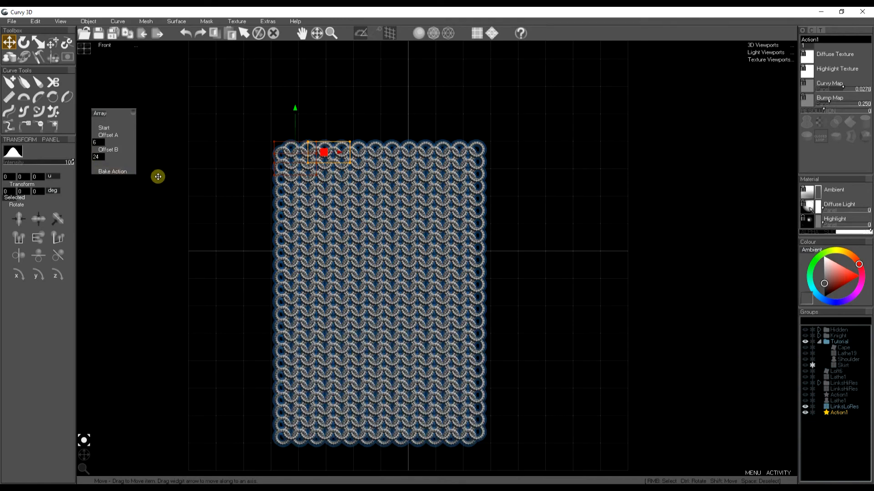
# Bake the array action into individual proxies and bake those proxies into real link meshes.
pyautogui.click(123, 171)
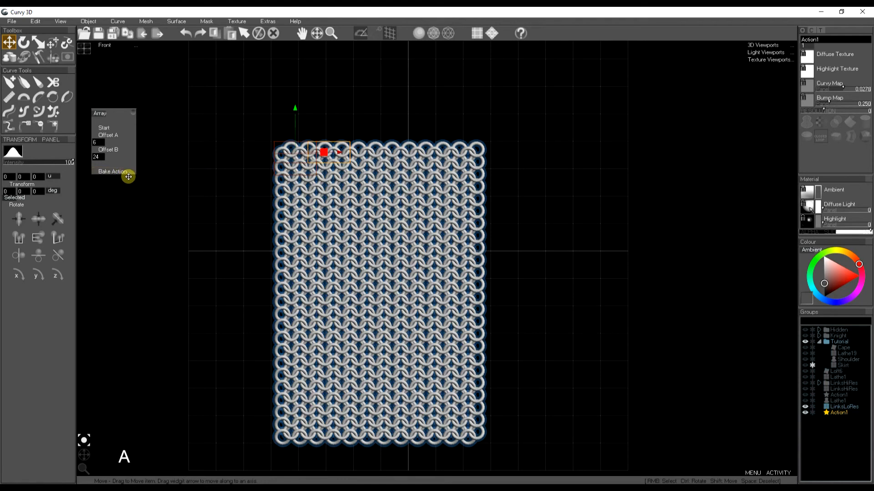
pyautogui.click(119, 172)
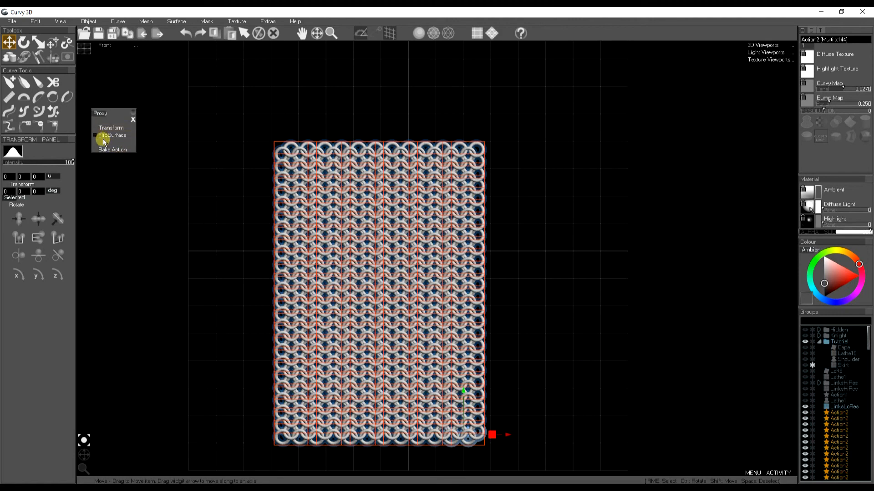
pyautogui.click(115, 150)
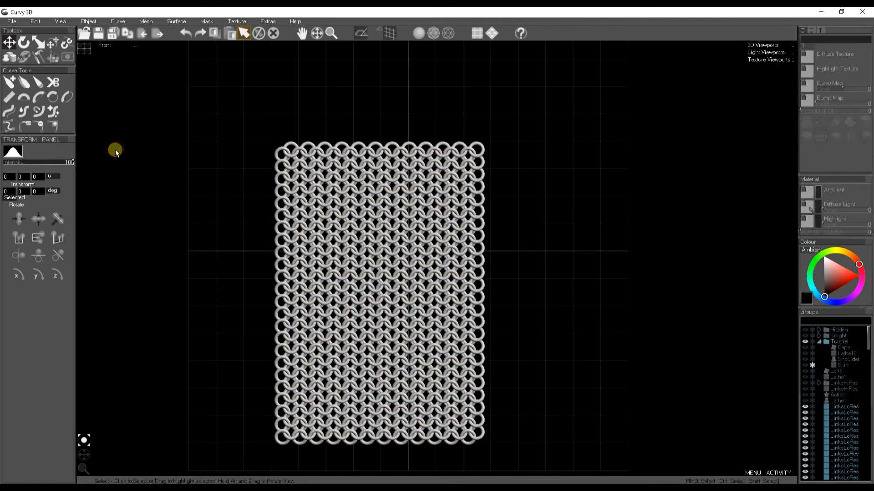
# Select every LinksLoRes mesh by searching the groups for "LinksLo" and join them into one mesh.
pyautogui.scroll(-3, 852, 410)
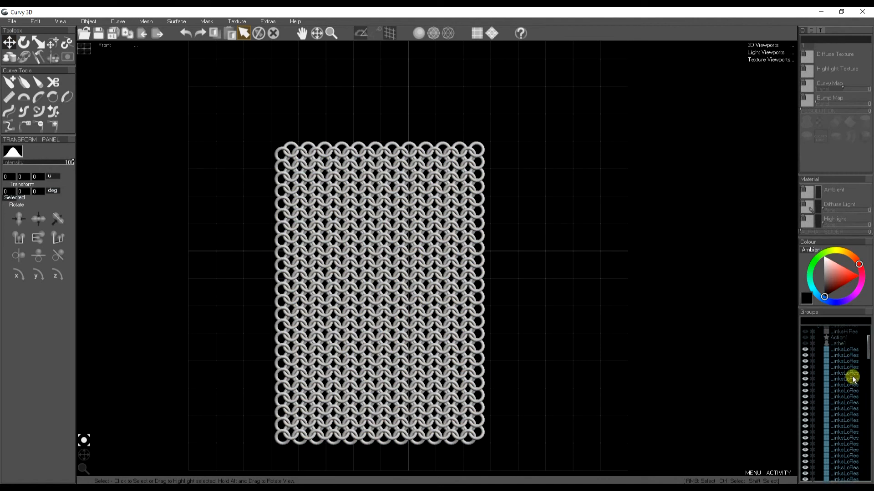
pyautogui.click(813, 321)
pyautogui.write('LinksLo')
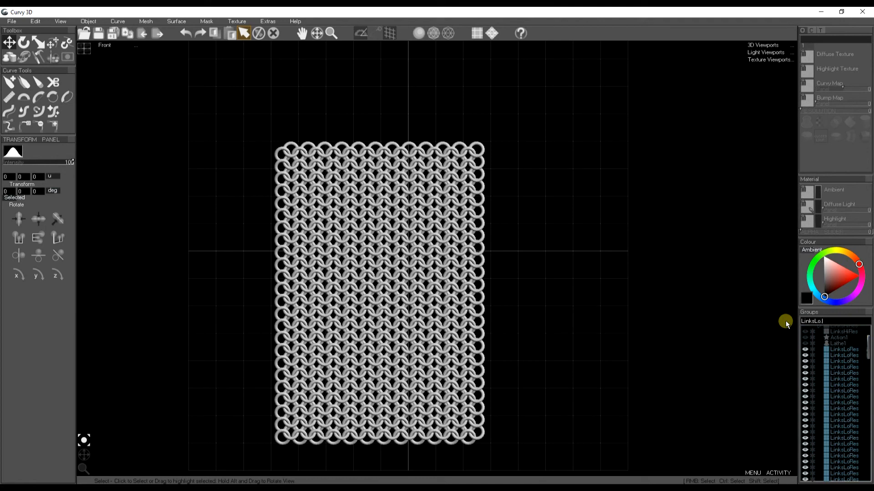
pyautogui.press('Return')
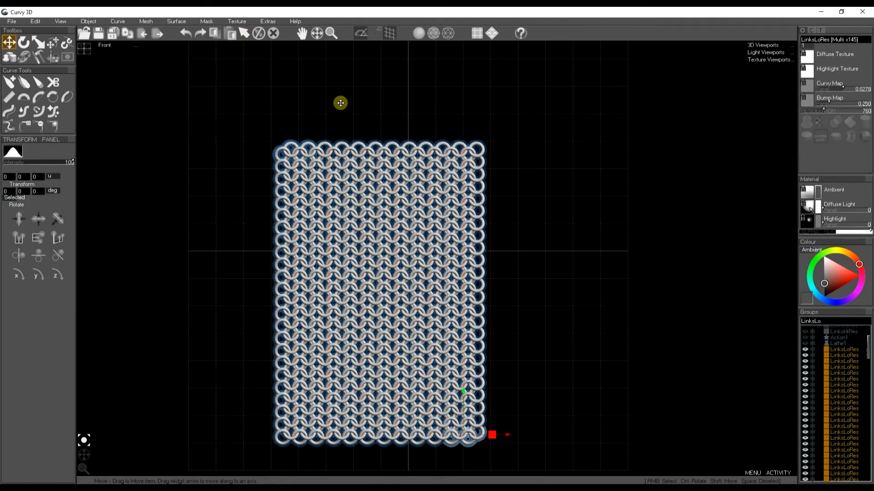
pyautogui.click(146, 21)
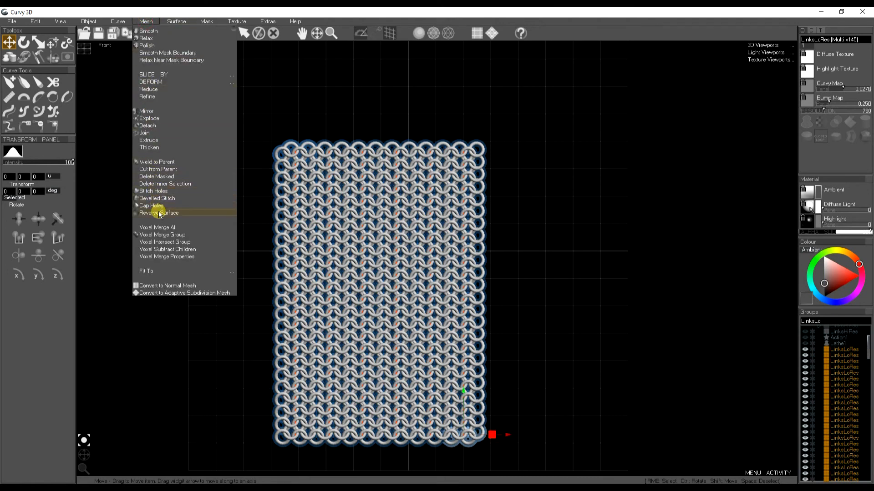
pyautogui.click(146, 133)
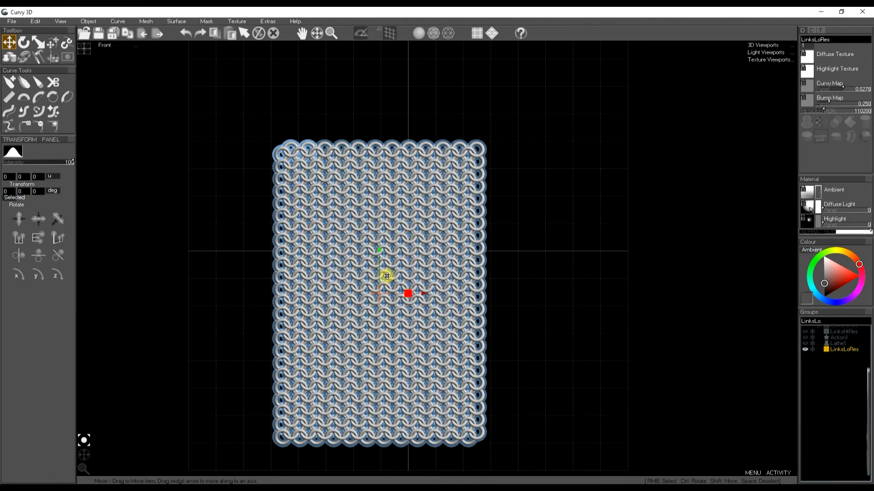
# Centre the chainmail sheet on the grid, scale it up by about 20 percent and deselect it.
pyautogui.moveTo(382, 296); pyautogui.dragTo(415, 286)
pyautogui.press('e')
pyautogui.press('r')
pyautogui.moveTo(413, 282); pyautogui.dragTo(425, 284)
pyautogui.press('space')
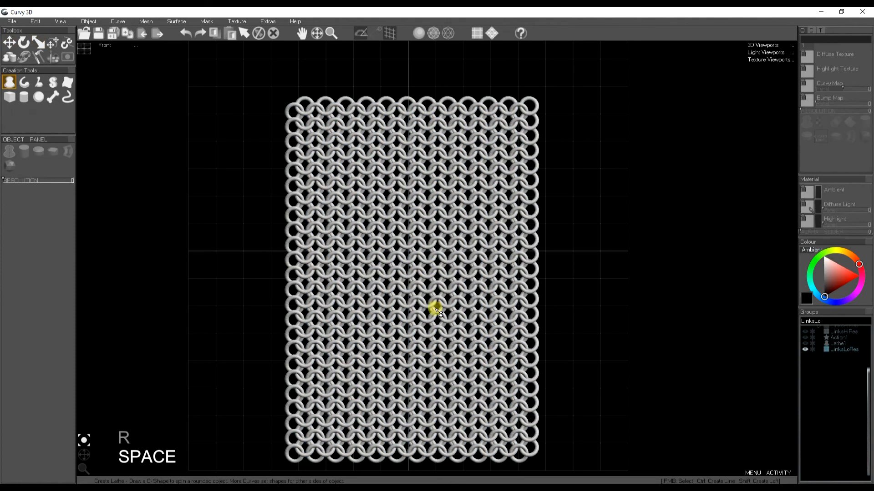
# Reselect the chainmail sheet and apply a horizontal gradient mask running from its left edge to its right edge.
pyautogui.scroll(-2, 425, 286)
pyautogui.rightClick(407, 212)
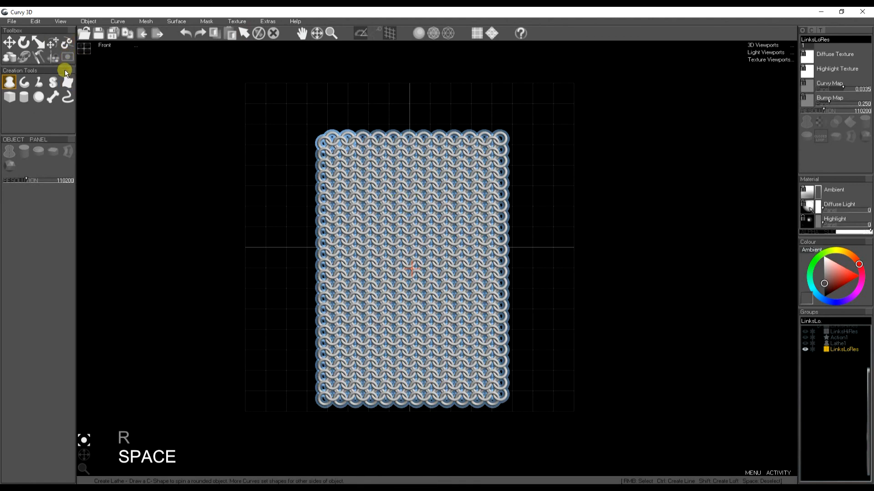
pyautogui.click(67, 67)
pyautogui.click(67, 96)
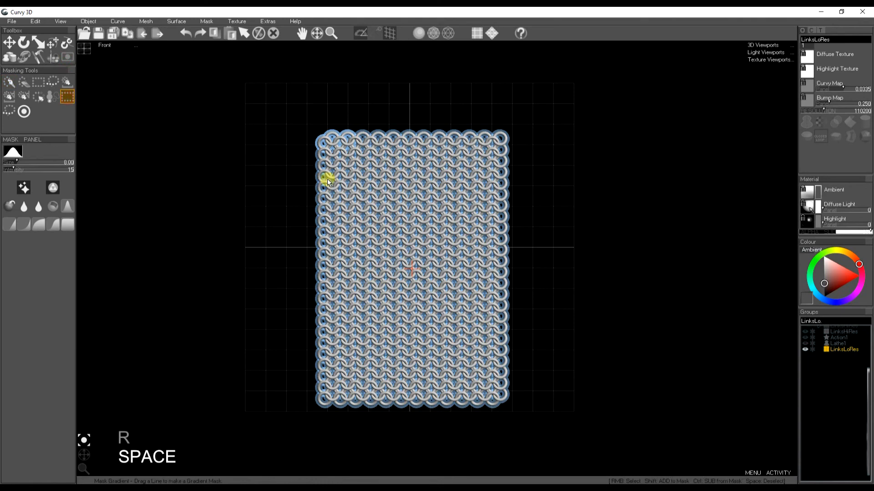
pyautogui.moveTo(314, 170); pyautogui.dragTo(380, 172)
pyautogui.moveTo(513, 169); pyautogui.dragTo(513, 168)
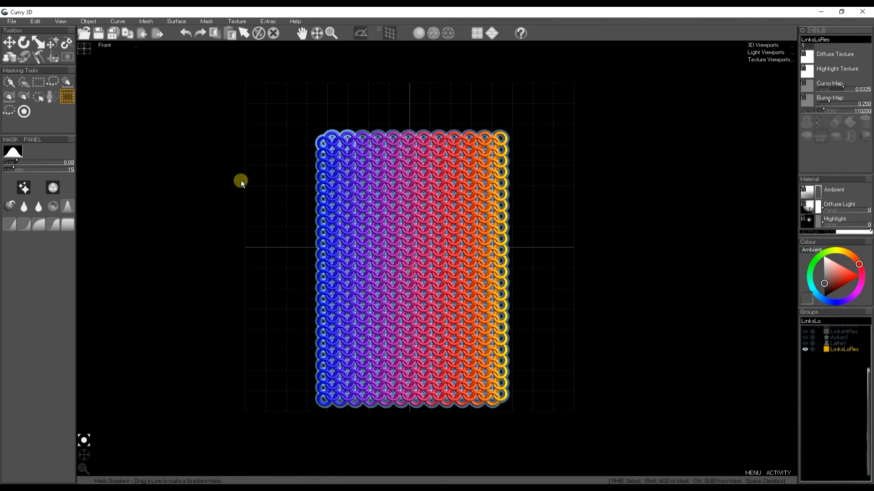
# In the top view, rotate the gradient-masked sheet about its left end to bend it into an arc, and clear the mask.
pyautogui.click(84, 50)
pyautogui.click(84, 48)
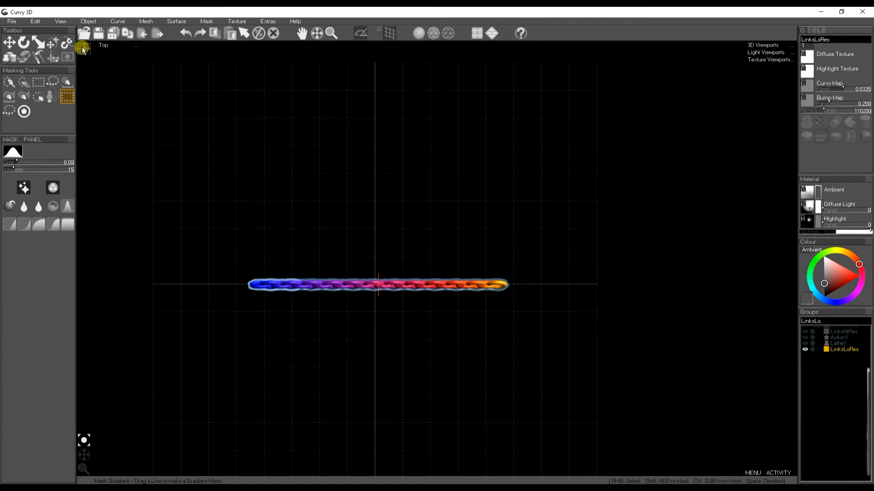
pyautogui.click(26, 42)
pyautogui.moveTo(250, 285)
pyautogui.mouseDown()
pyautogui.moveTo(271, 277)
pyautogui.moveTo(253, 283)
pyautogui.mouseUp()
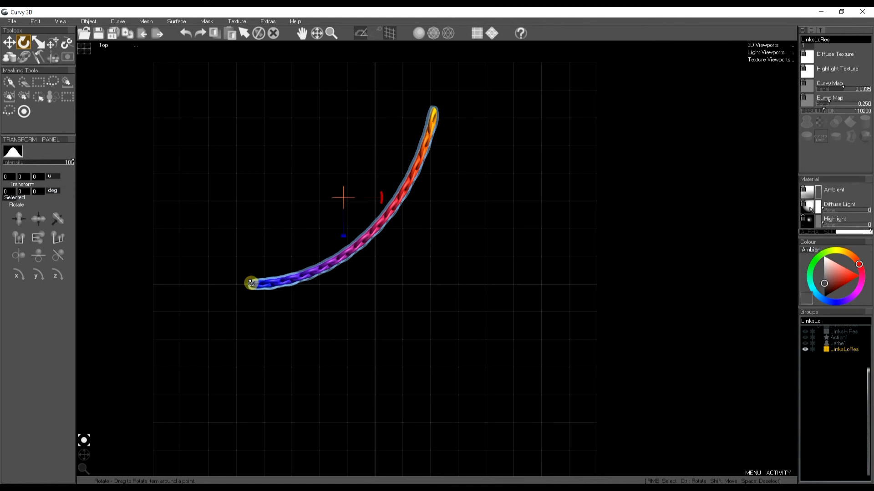
pyautogui.press('space')
# Rotate the curved sheet about its left end until both ends are nearly level, and show the whole sheet in the perspective view.
pyautogui.moveTo(244, 282); pyautogui.dragTo(221, 284)
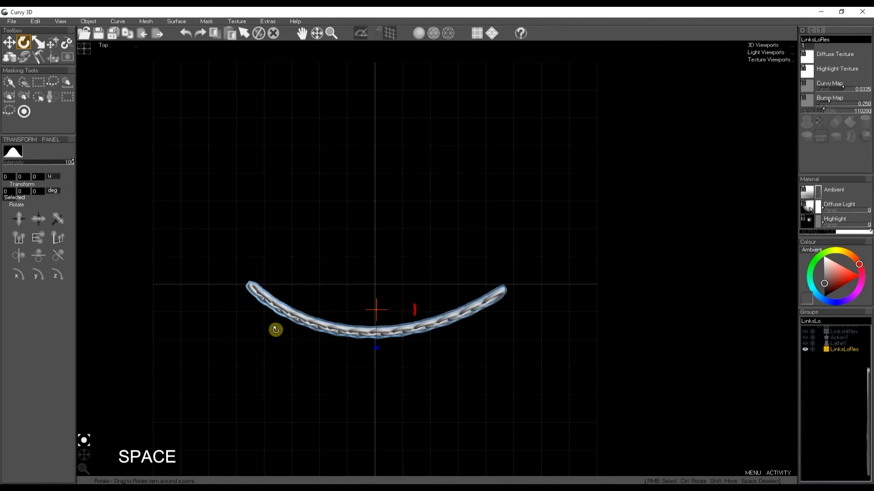
pyautogui.click(84, 48)
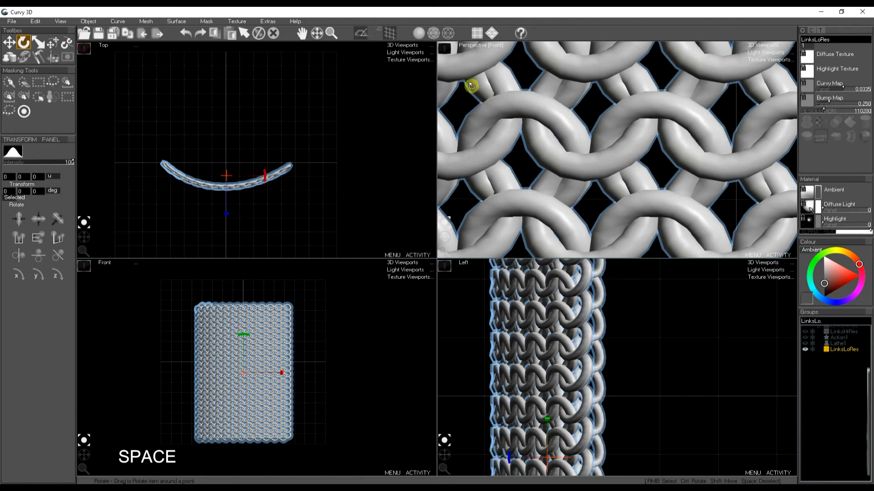
pyautogui.click(445, 48)
pyautogui.scroll(-5, 445, 210)
pyautogui.scroll(-4, 500, 257)
pyautogui.scroll(2, 459, 234)
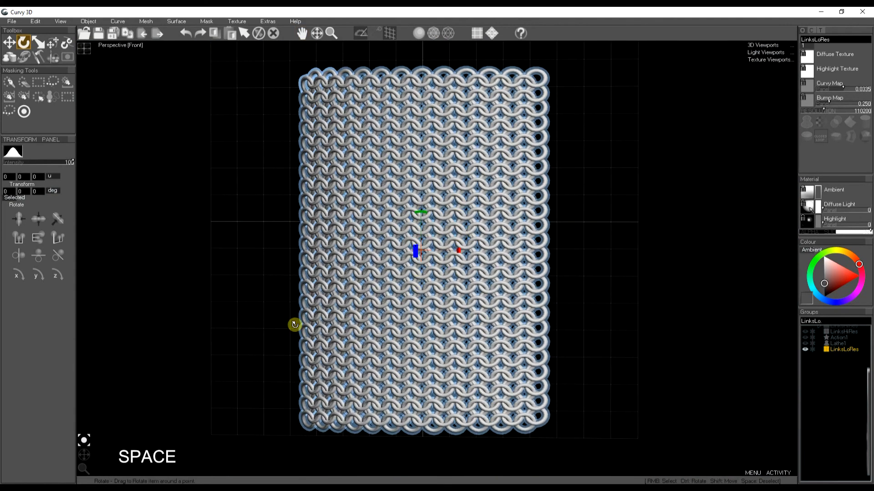
# Loop-mask the links on both sides of the sheet, leaving a downward-tapering central strip, and extend the mask to whole connected links.
pyautogui.moveTo(85, 454); pyautogui.dragTo(91, 456)
pyautogui.click(56, 81)
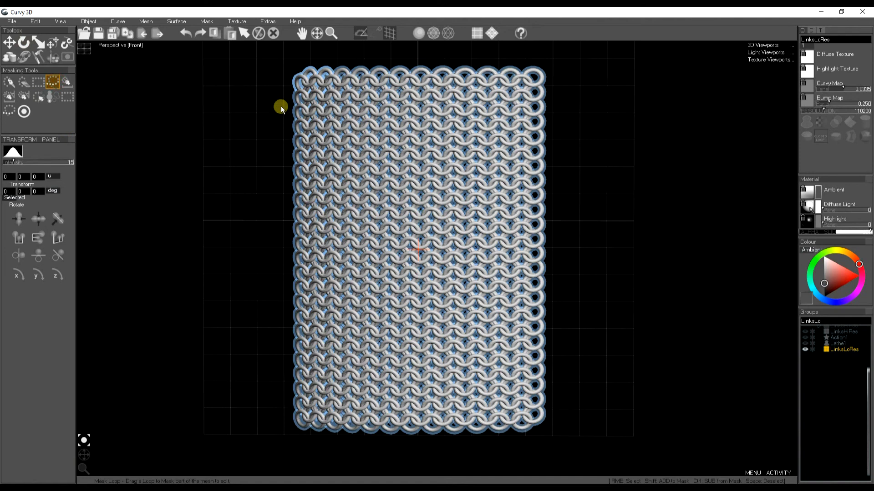
pyautogui.moveTo(282, 64)
pyautogui.mouseDown()
pyautogui.moveTo(363, 320)
pyautogui.moveTo(385, 444)
pyautogui.moveTo(465, 445)
pyautogui.moveTo(463, 338)
pyautogui.moveTo(478, 224)
pyautogui.moveTo(488, 166)
pyautogui.moveTo(526, 75)
pyautogui.moveTo(570, 65)
pyautogui.moveTo(620, 249)
pyautogui.moveTo(604, 418)
pyautogui.moveTo(566, 455)
pyautogui.moveTo(469, 464)
pyautogui.moveTo(267, 451)
pyautogui.mouseUp()
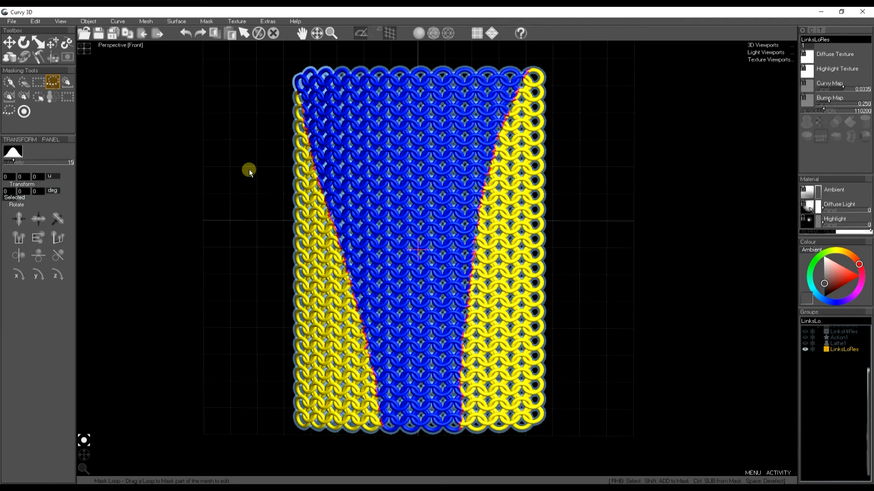
pyautogui.click(212, 21)
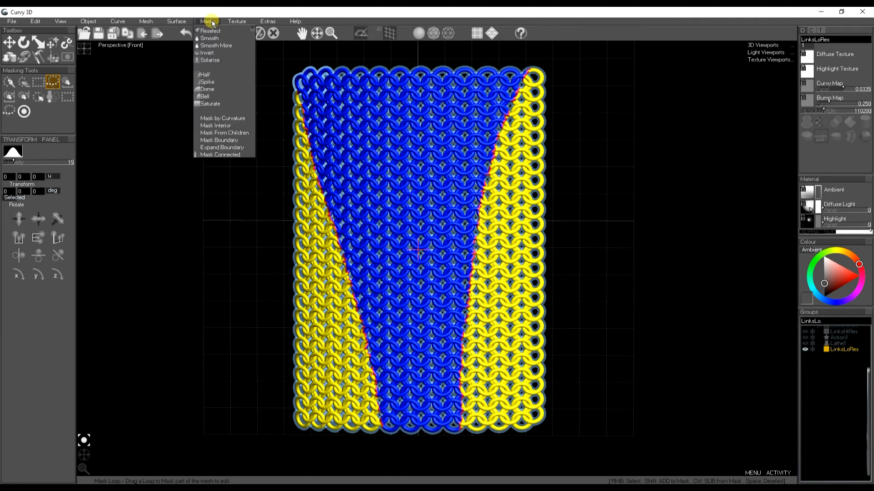
pyautogui.click(224, 155)
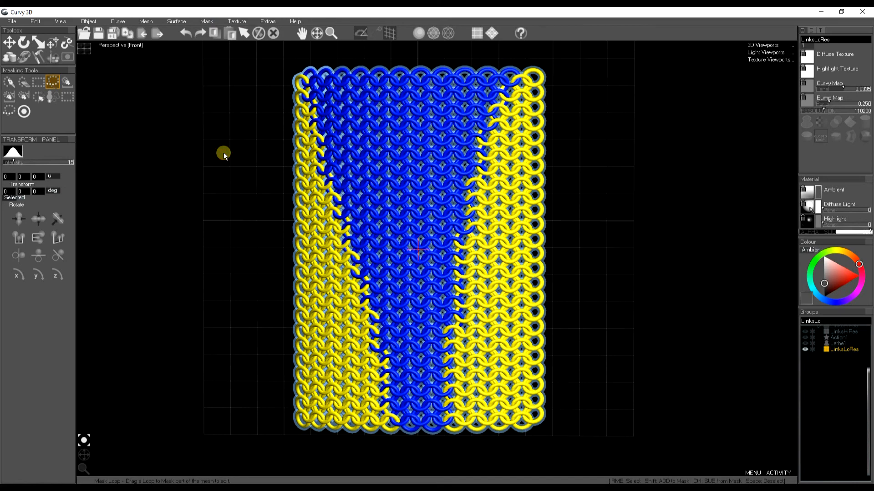
# Delete the masked side links so that only the tapered central strip of chainmail is kept.
pyautogui.scroll(5, 453, 246)
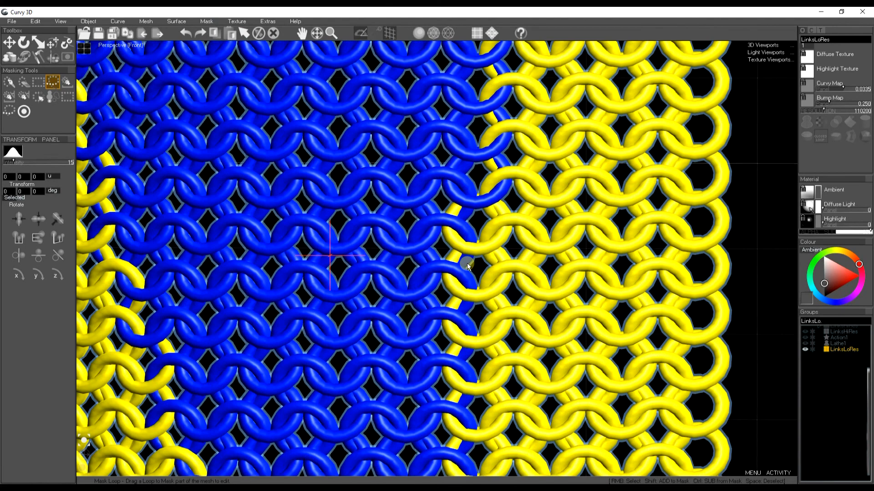
pyautogui.scroll(-5, 465, 258)
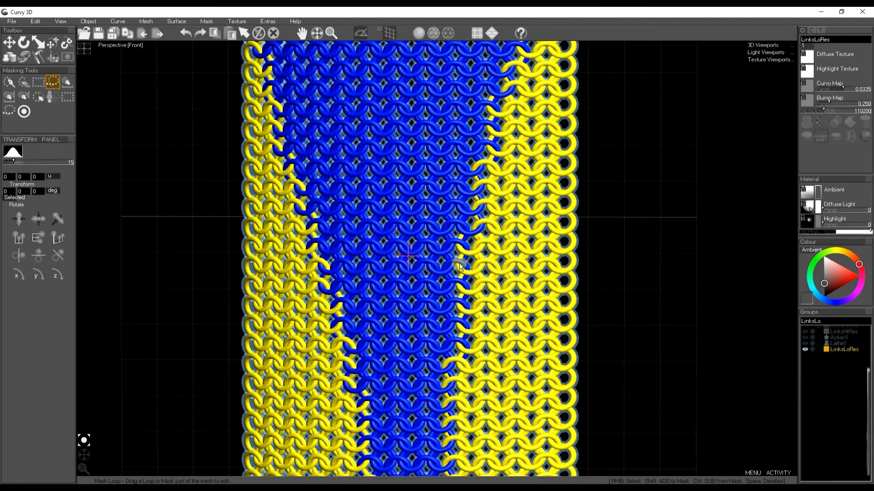
pyautogui.press('Delete')
pyautogui.scroll(-3, 420, 265)
pyautogui.moveTo(458, 278); pyautogui.dragTo(439, 278, button='middle')
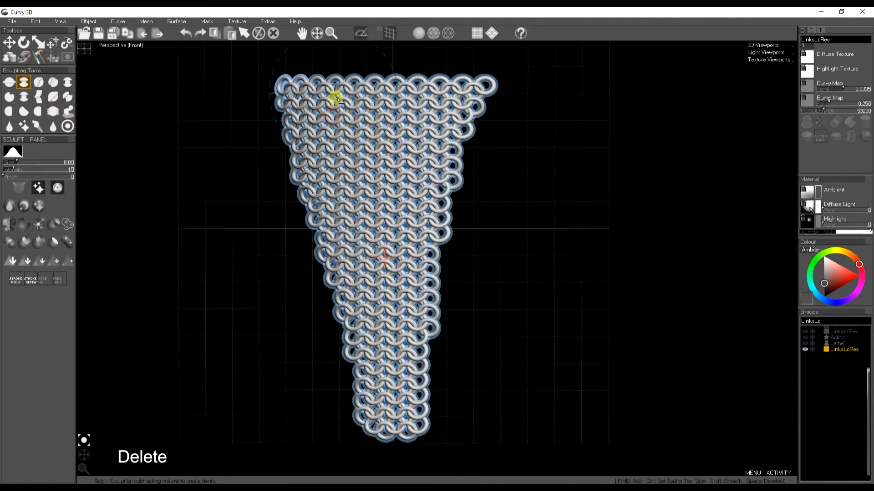
# Sculpt vertical cloth-like folds into the upper part of the chainmail strip with the Sub brush.
pyautogui.moveTo(334, 121)
pyautogui.mouseDown()
pyautogui.moveTo(336, 292)
pyautogui.moveTo(337, 81)
pyautogui.moveTo(442, 91)
pyautogui.moveTo(451, 234)
pyautogui.moveTo(460, 64)
pyautogui.mouseUp()
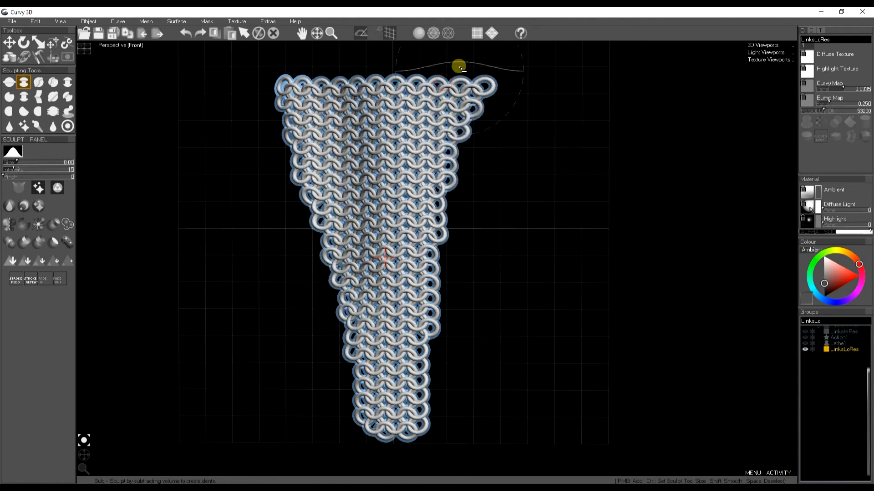
pyautogui.moveTo(395, 83)
pyautogui.mouseDown()
pyautogui.moveTo(392, 411)
pyautogui.moveTo(395, 81)
pyautogui.moveTo(302, 78)
pyautogui.moveTo(432, 152)
pyautogui.mouseUp()
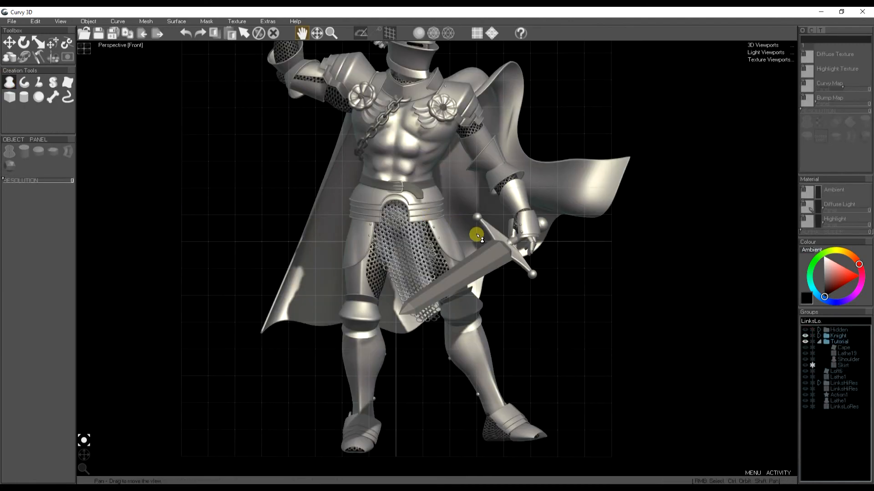
# Inspect the knight's chainmail skirt, frame the whole figure in a three-quarter perspective view and hide the grid.
pyautogui.moveTo(477, 235); pyautogui.dragTo(454, 250)
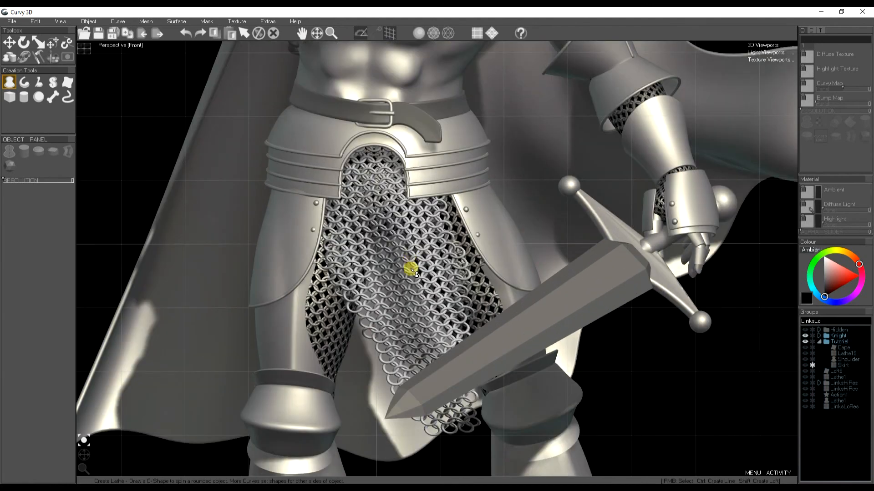
pyautogui.scroll(-5, 411, 270)
pyautogui.moveTo(90, 461); pyautogui.dragTo(51, 461)
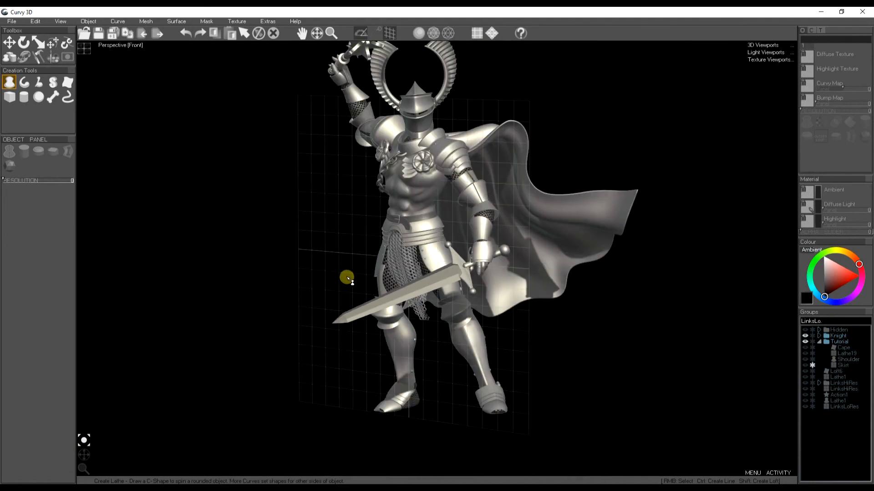
pyautogui.moveTo(347, 276); pyautogui.dragTo(391, 314)
pyautogui.moveTo(391, 314); pyautogui.dragTo(390, 317, button='middle')
pyautogui.click(390, 35)
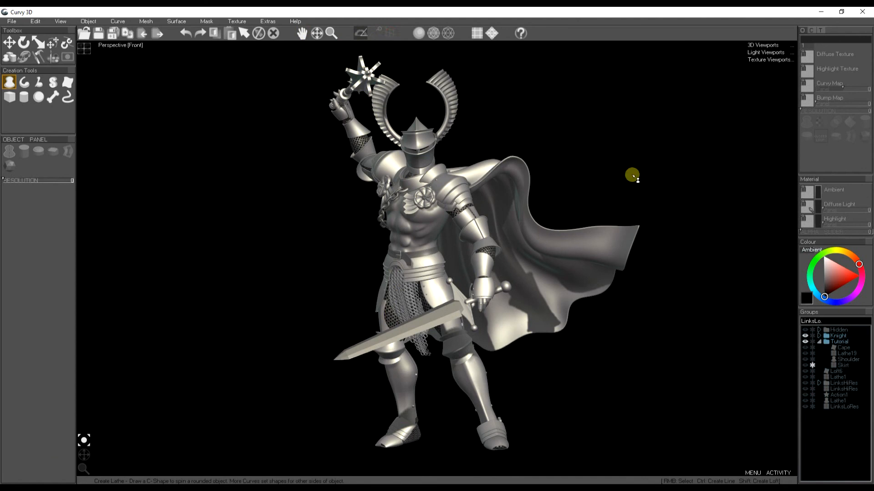
# Show the camera settings, try a very long camera distance, and set the distance to 4.71 for a strong perspective.
pyautogui.click(60, 21)
pyautogui.moveTo(122, 47)
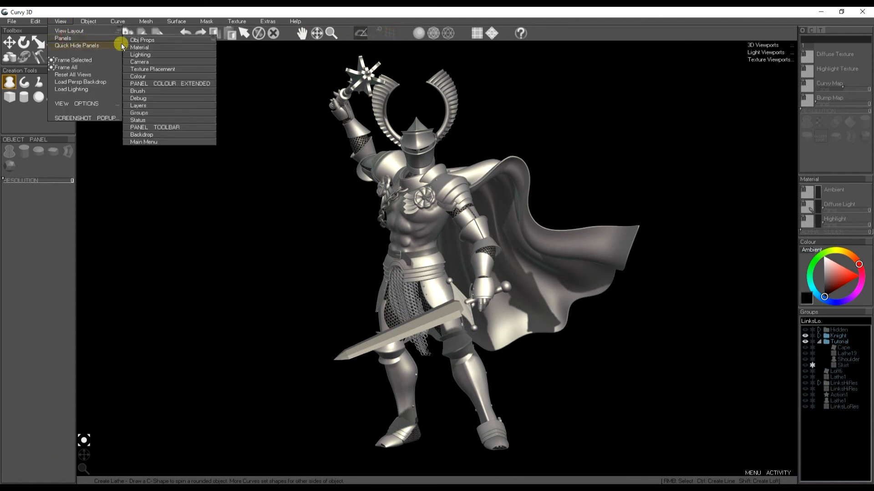
pyautogui.click(138, 62)
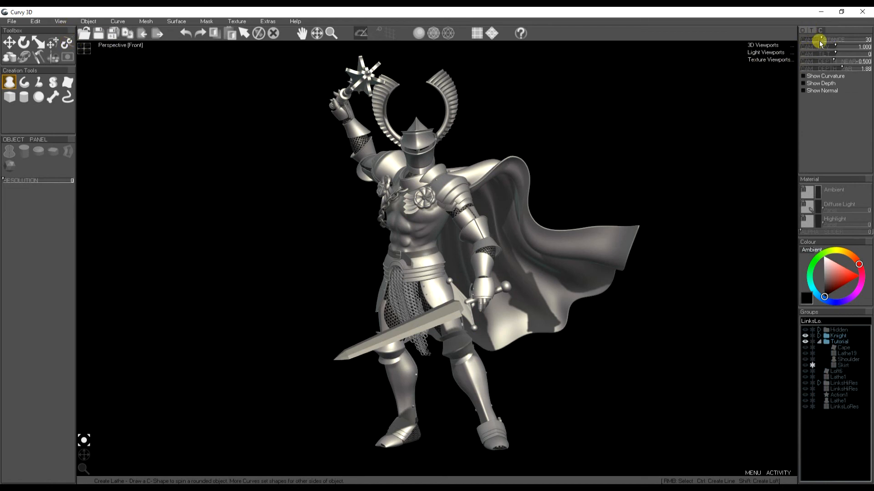
pyautogui.moveTo(821, 40); pyautogui.dragTo(867, 39)
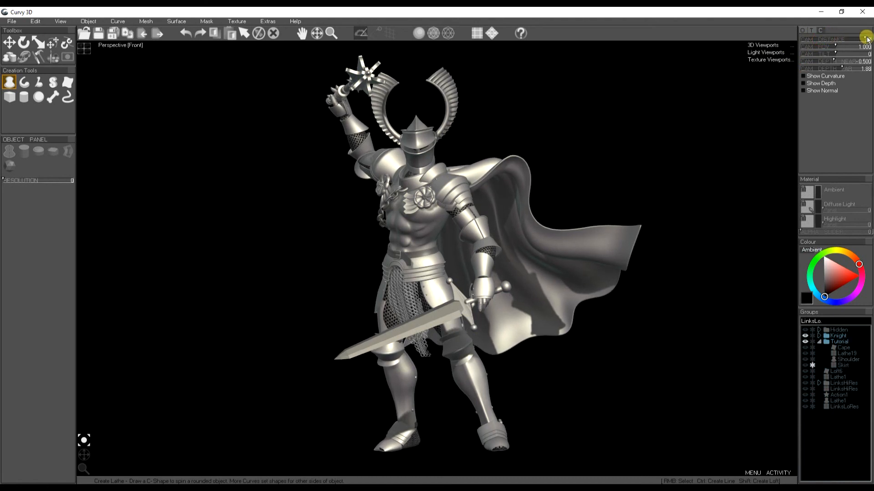
pyautogui.moveTo(867, 39); pyautogui.dragTo(803, 40)
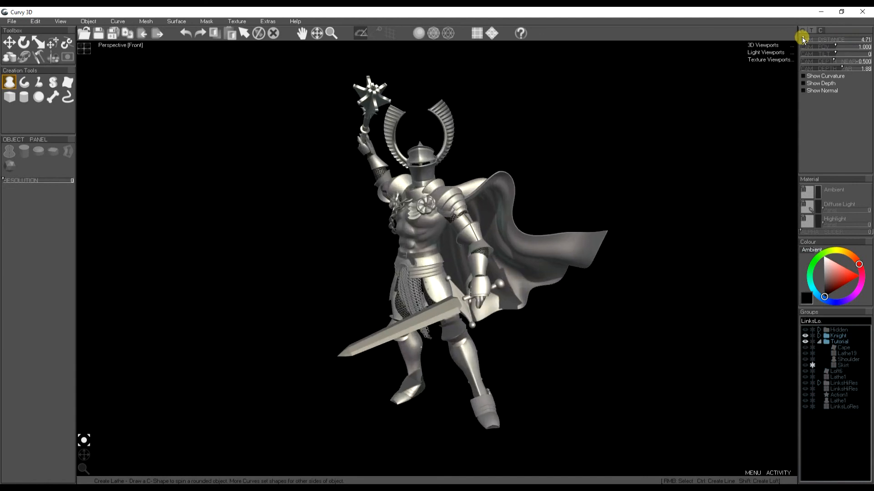
# Reduce the camera setting below the distance to 0.875 so the knight fills the view, and recentre the figure.
pyautogui.moveTo(835, 49); pyautogui.dragTo(832, 48)
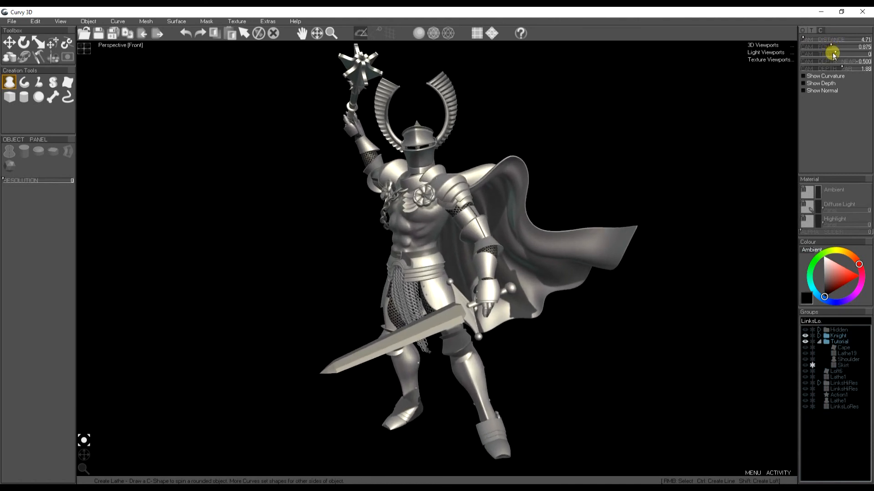
pyautogui.moveTo(835, 53); pyautogui.dragTo(835, 52)
pyautogui.moveTo(455, 167); pyautogui.dragTo(451, 175, button='middle')
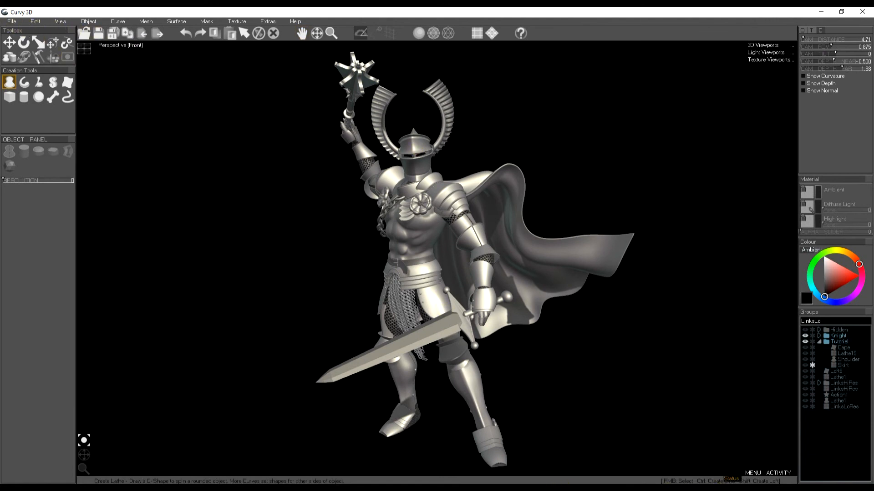
pyautogui.click(776, 488)
pyautogui.click(768, 476)
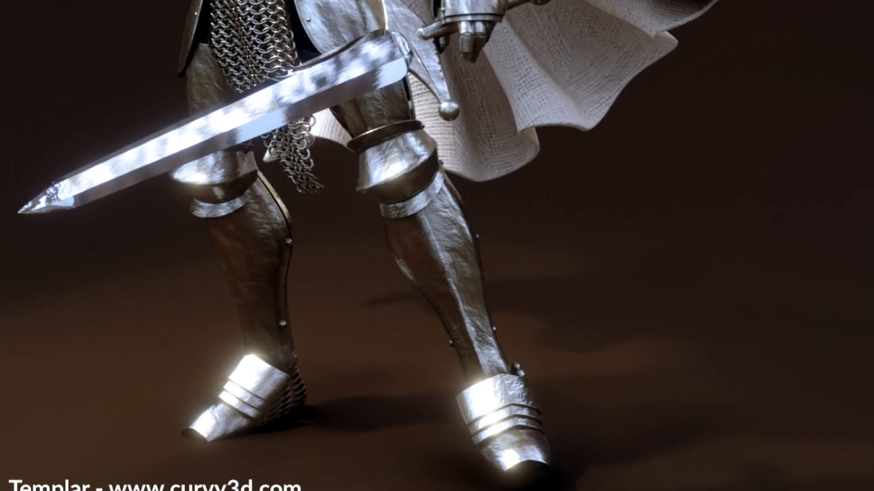